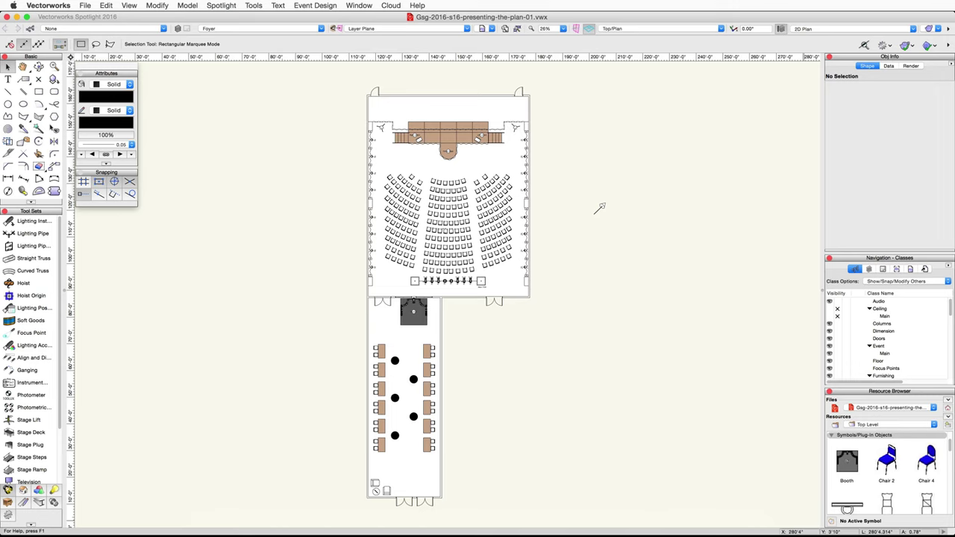
Open the Chair 4 symbol's 3D component for editing and show it in Right Isometric view with OpenGL rendering.
left_click(926, 467)
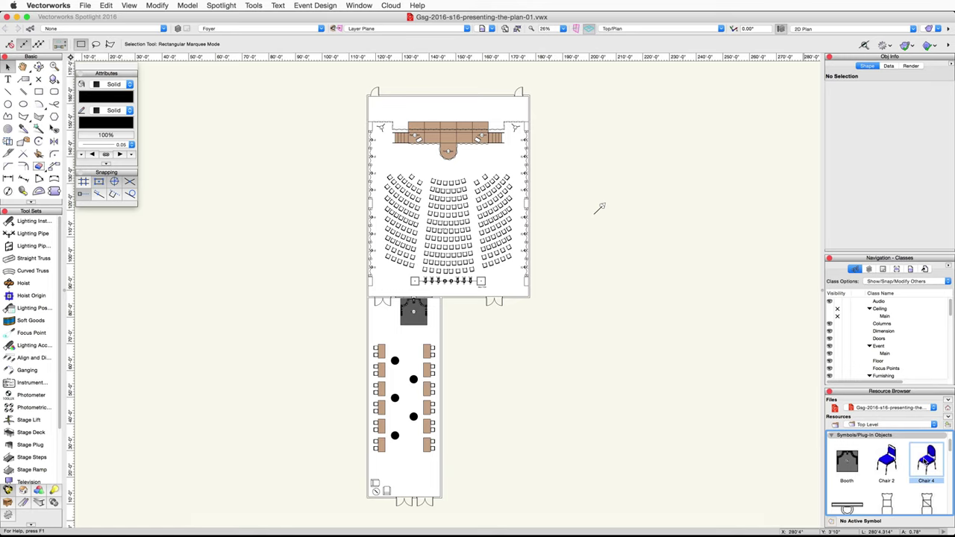
right_click(925, 462)
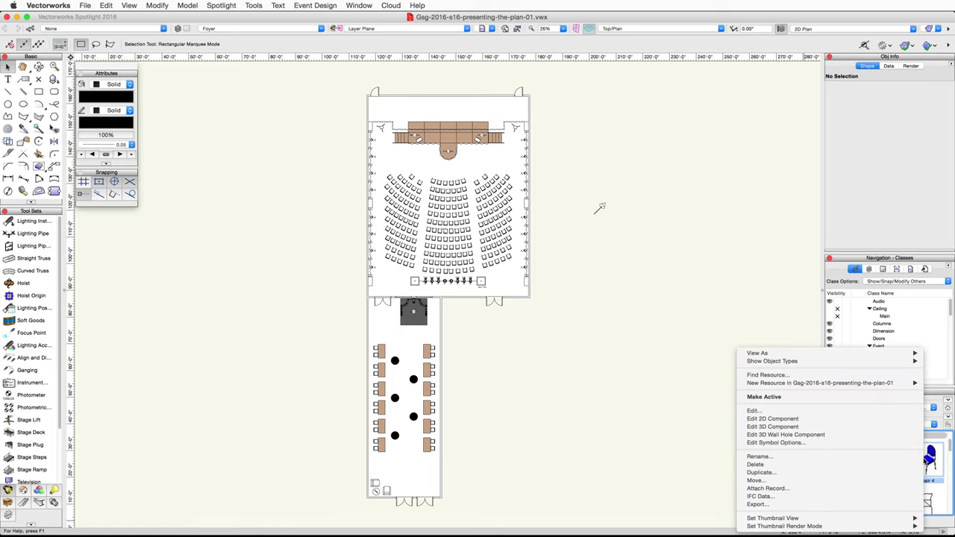
left_click(818, 429)
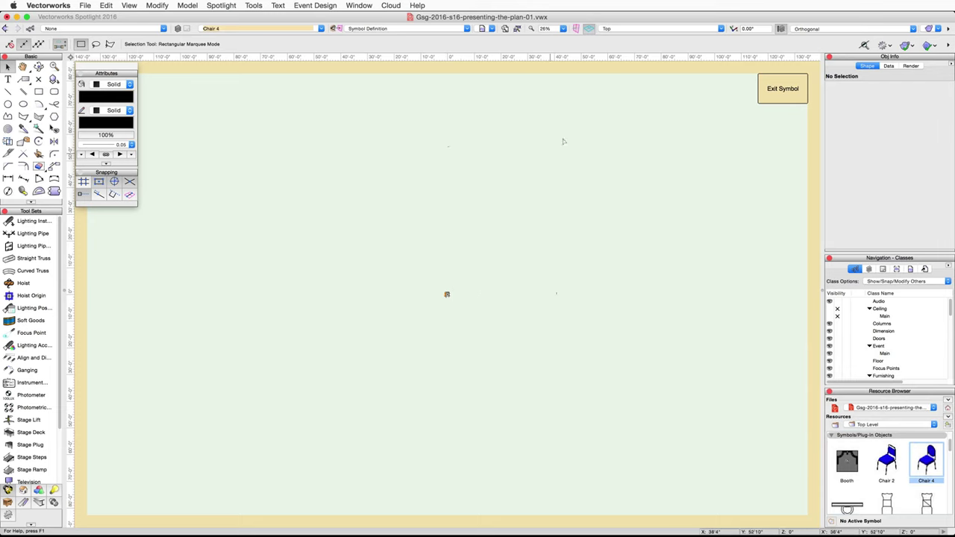
left_click(677, 32)
left_click(674, 124)
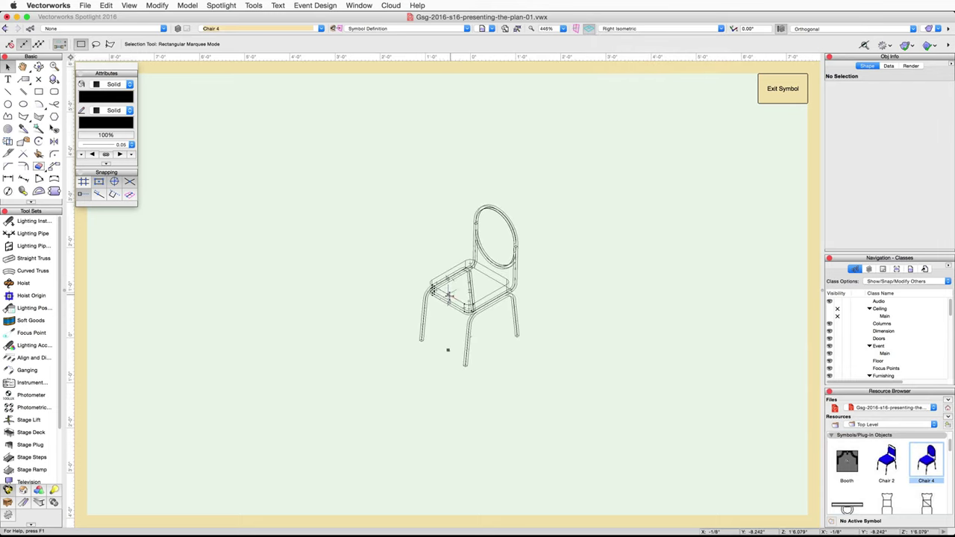
left_click(926, 28)
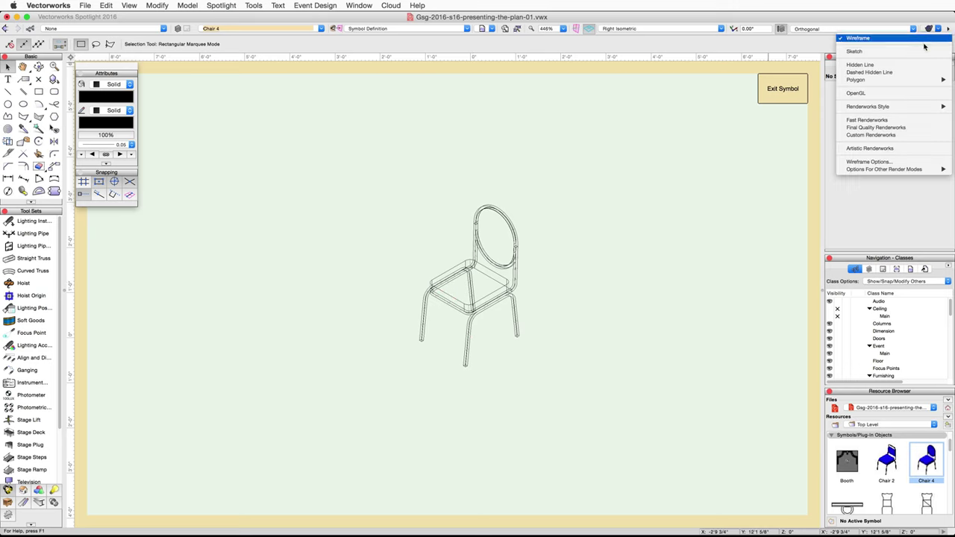
left_click(880, 95)
Change the fill color of the chair back's class, Furnishing-Chair-Cloth, to a dark navy blue.
left_click(495, 245)
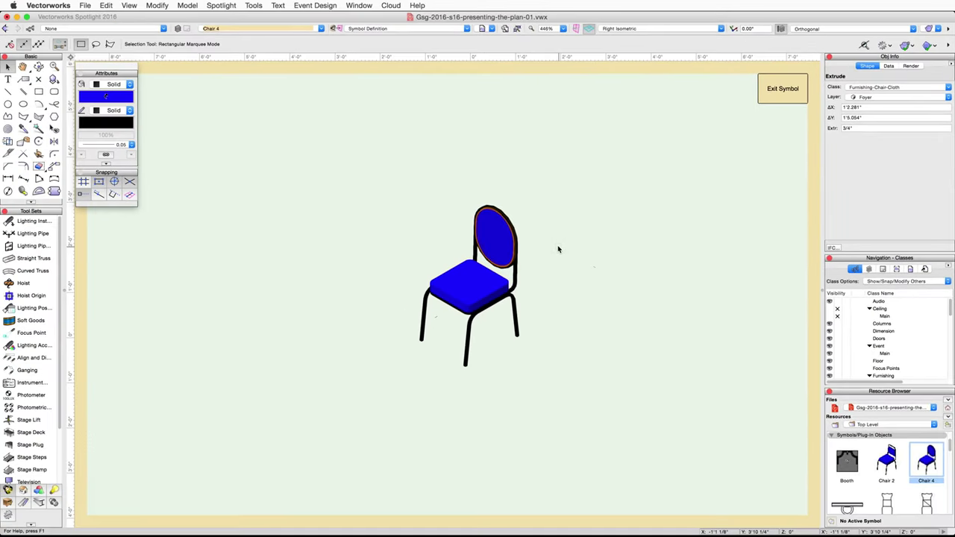
left_click(253, 5)
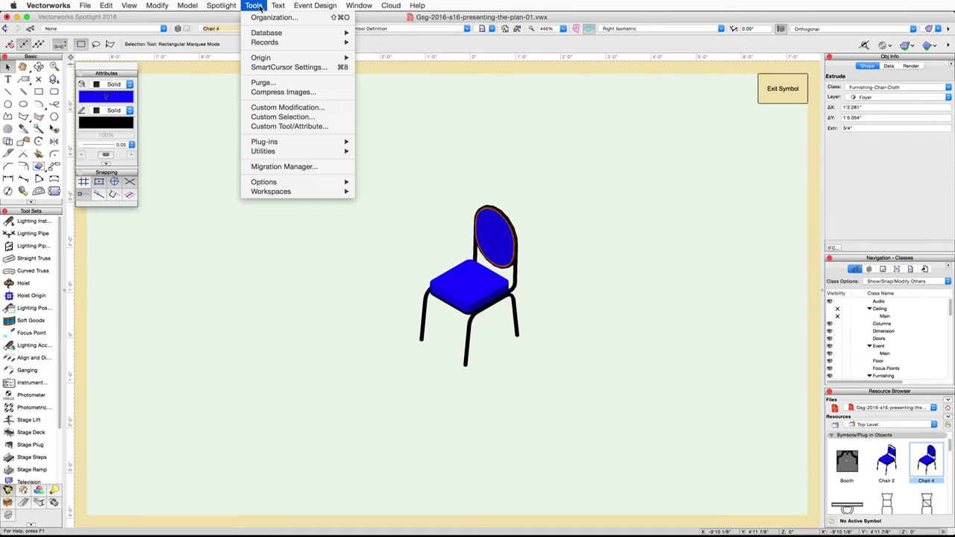
left_click(269, 18)
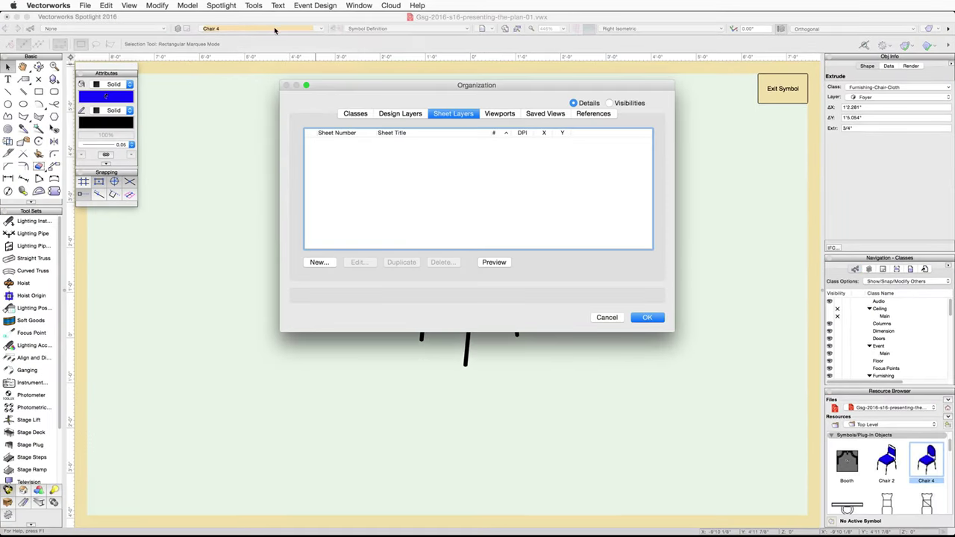
left_click(354, 114)
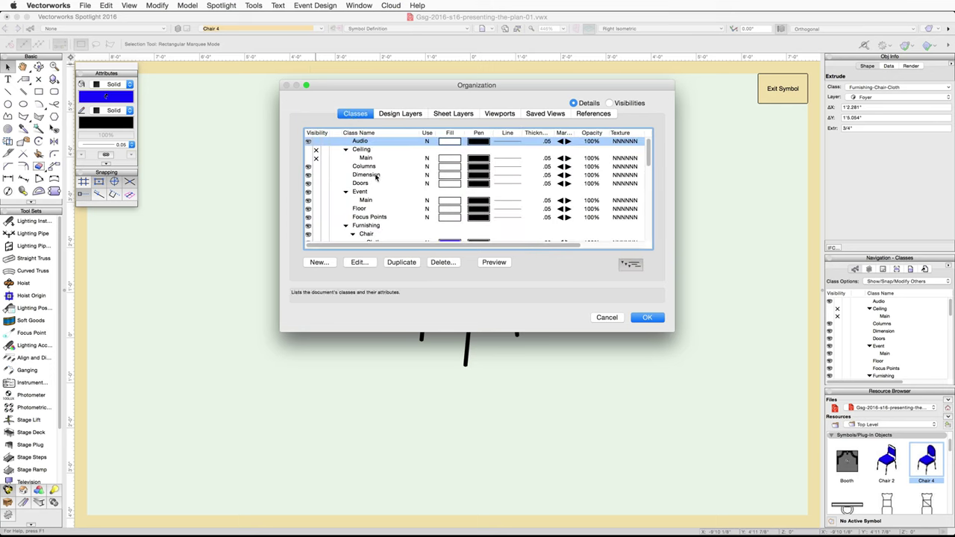
scroll(375, 179, "down", 2)
scroll(377, 181, "down", 3)
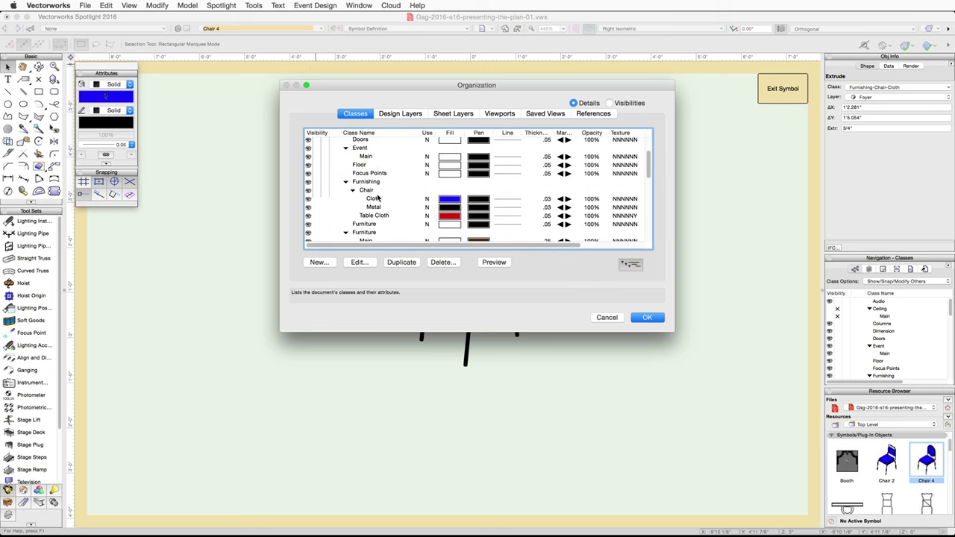
left_click(378, 200)
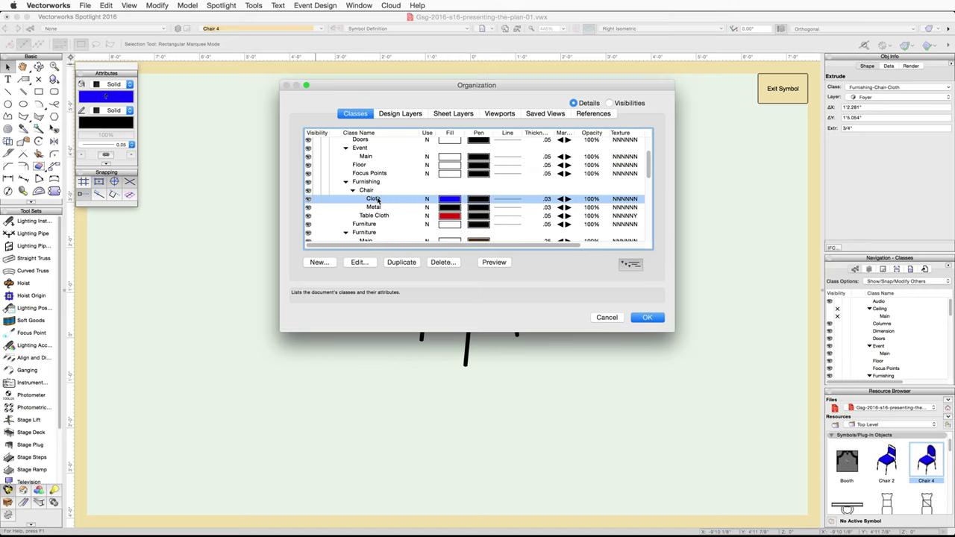
left_click(361, 264)
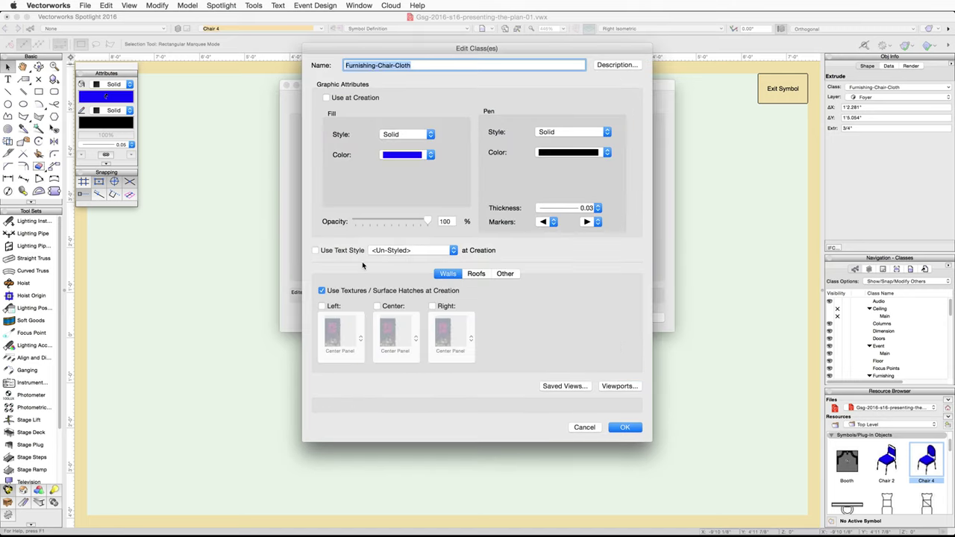
left_click(430, 154)
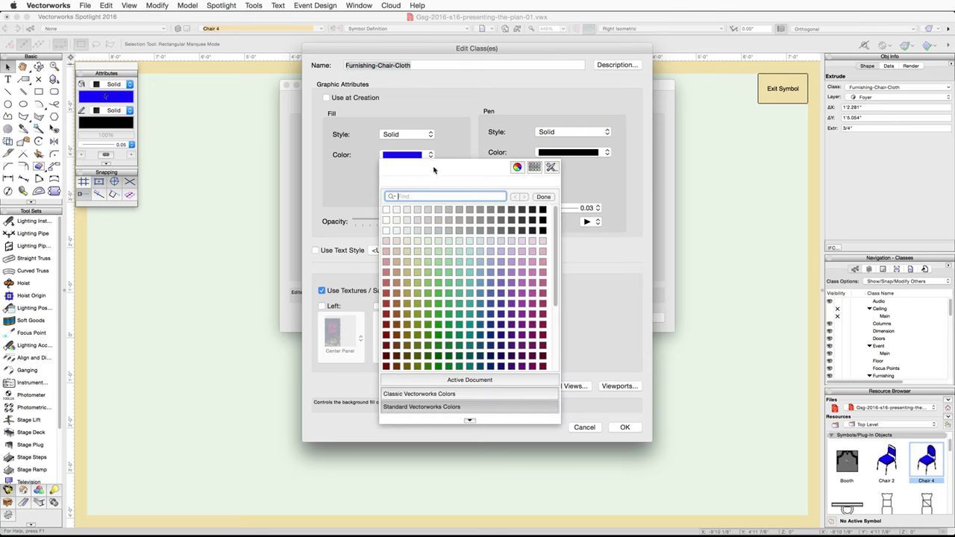
left_click(500, 360)
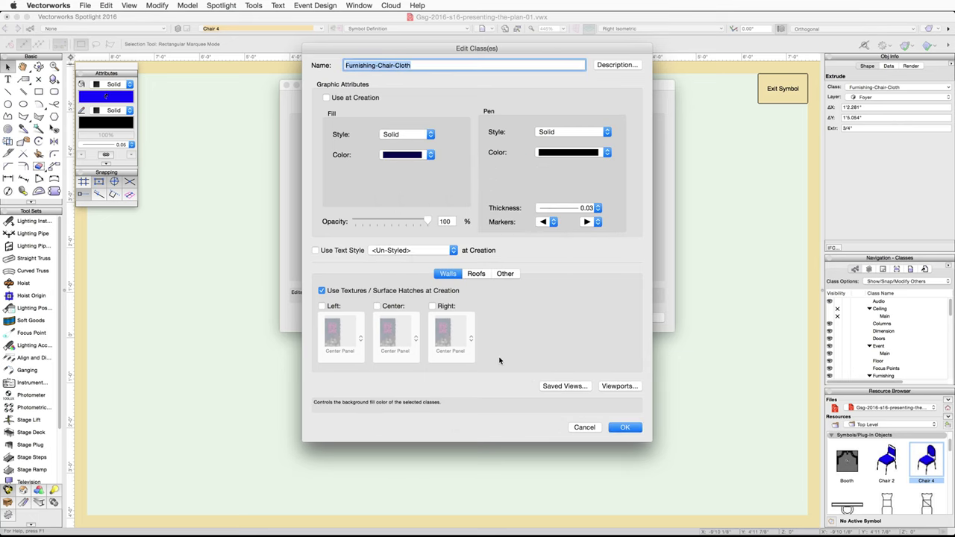
left_click(627, 427)
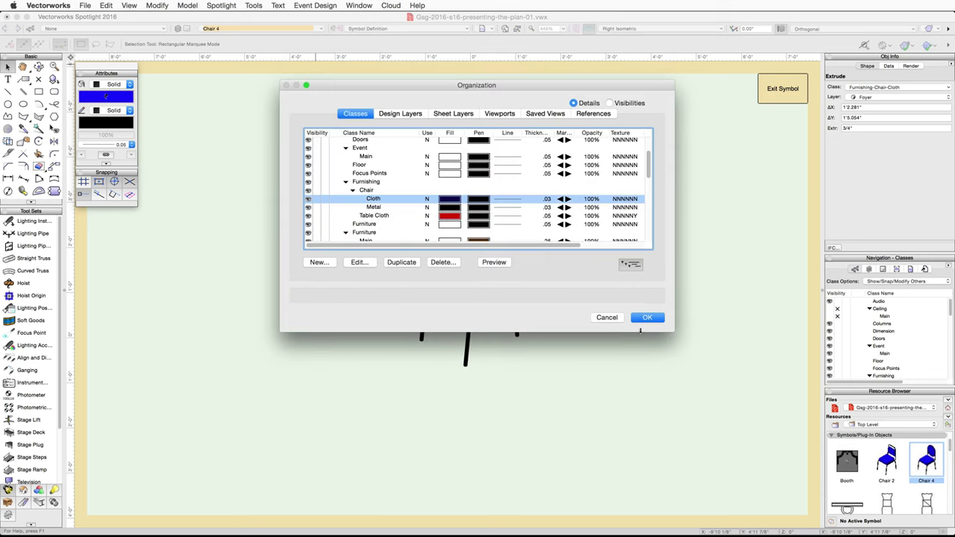
left_click(647, 318)
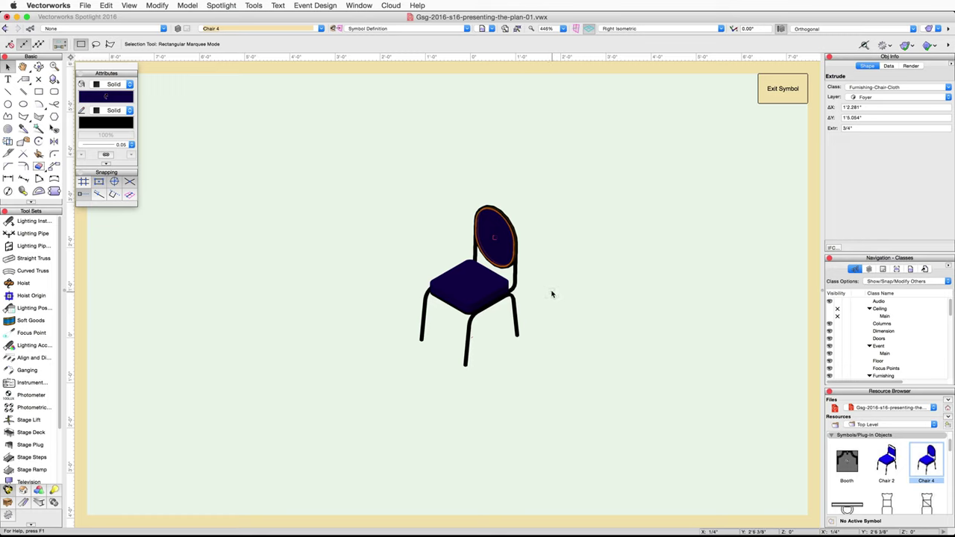
Assign a black texture to the chair frame's class, Furnishing-Chair-Metal, in the texture settings for other objects.
left_click(514, 327)
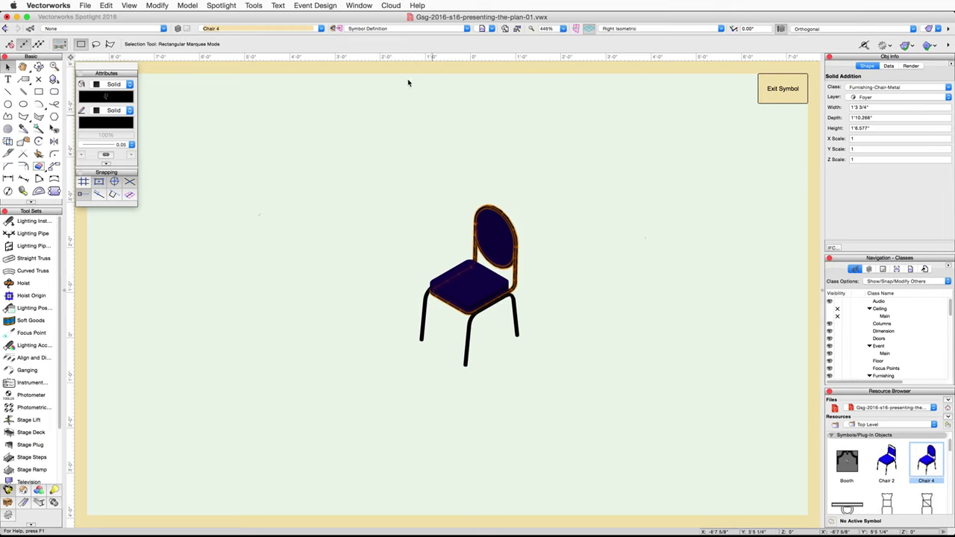
left_click(249, 6)
left_click(273, 17)
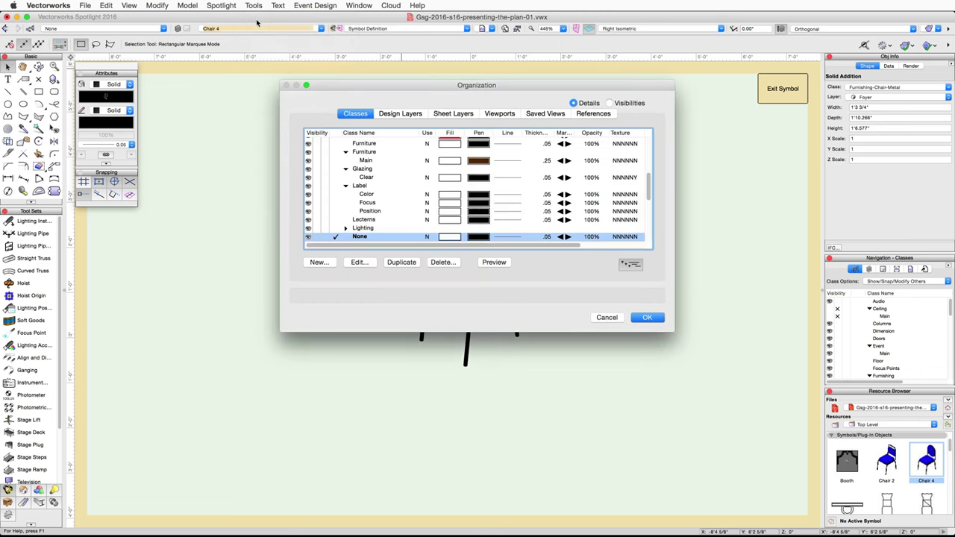
scroll(358, 208, "up", 3)
left_click(373, 192)
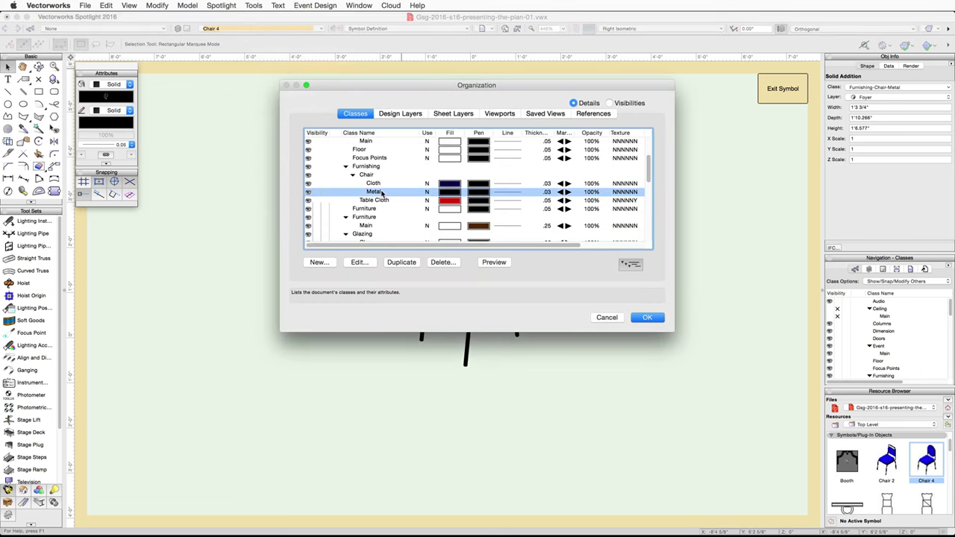
left_click(367, 264)
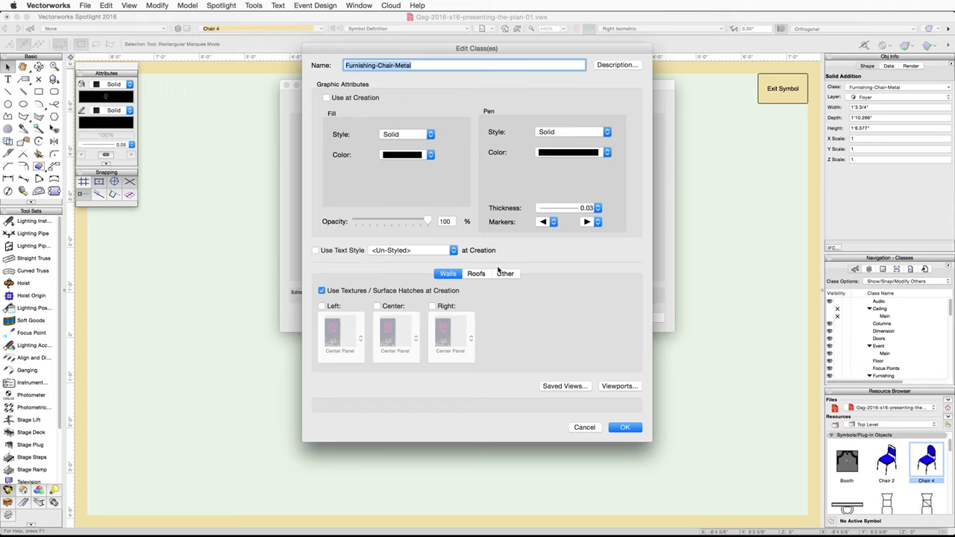
left_click(504, 274)
left_click(333, 321)
scroll(347, 334, "down", 2)
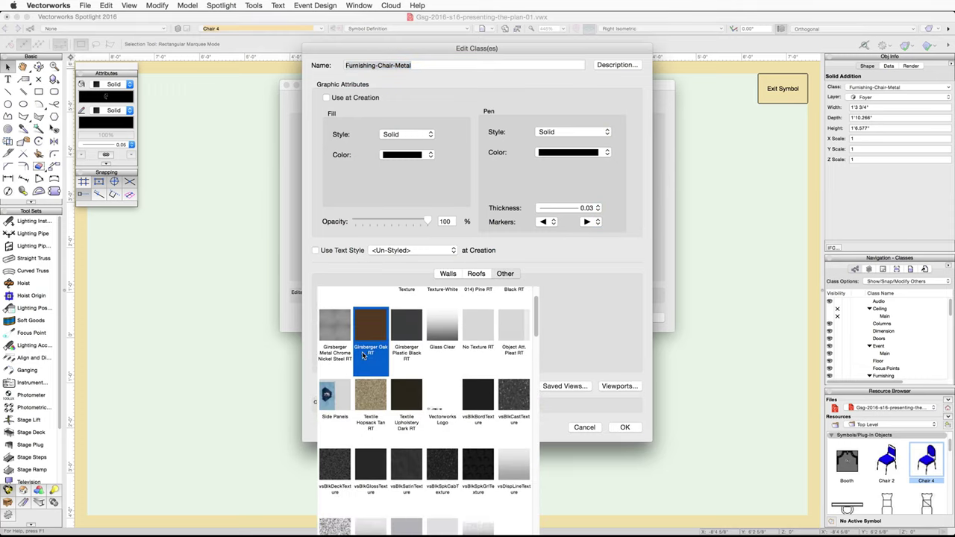
left_click(371, 442)
left_click(626, 428)
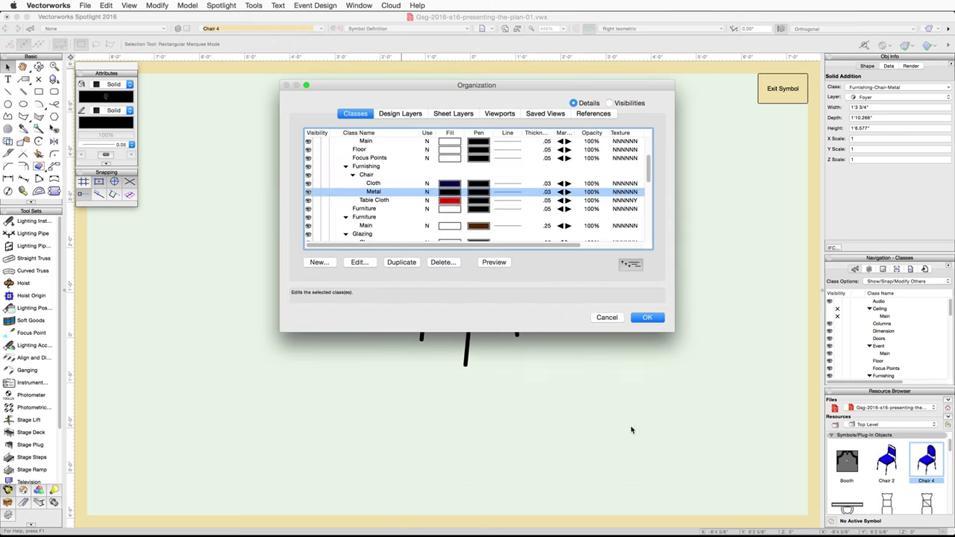
left_click(654, 317)
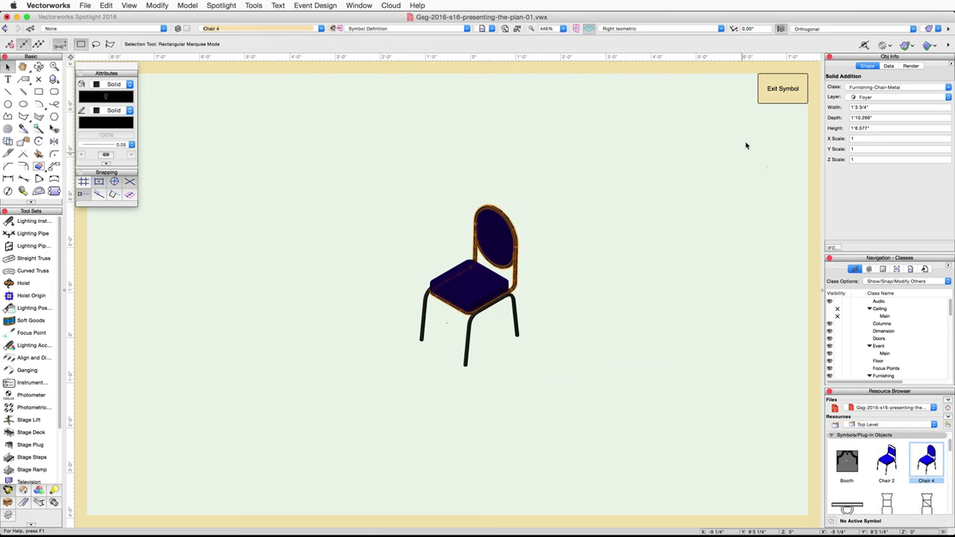
Exit the symbol and show the whole room in Left Rear Isometric view with OpenGL rendering.
left_click(780, 89)
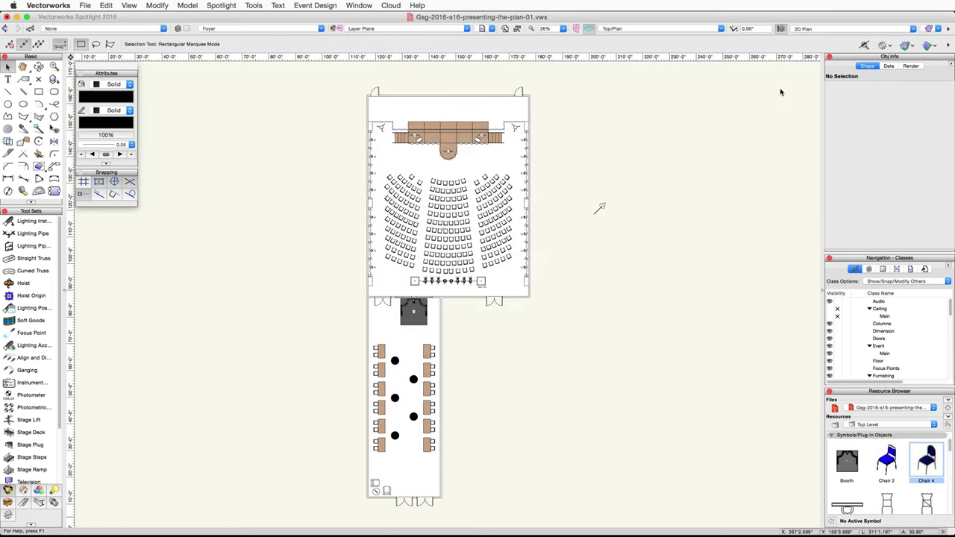
left_click(715, 29)
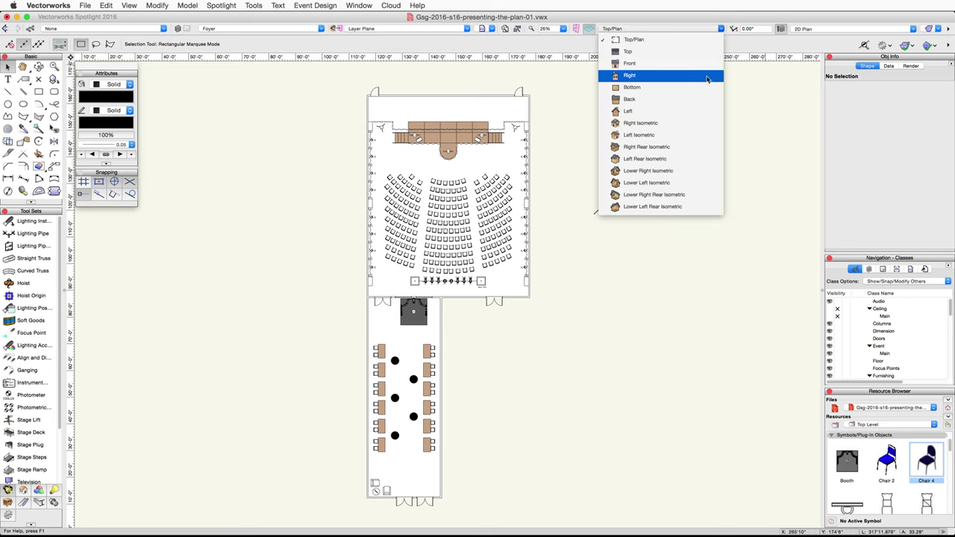
left_click(688, 159)
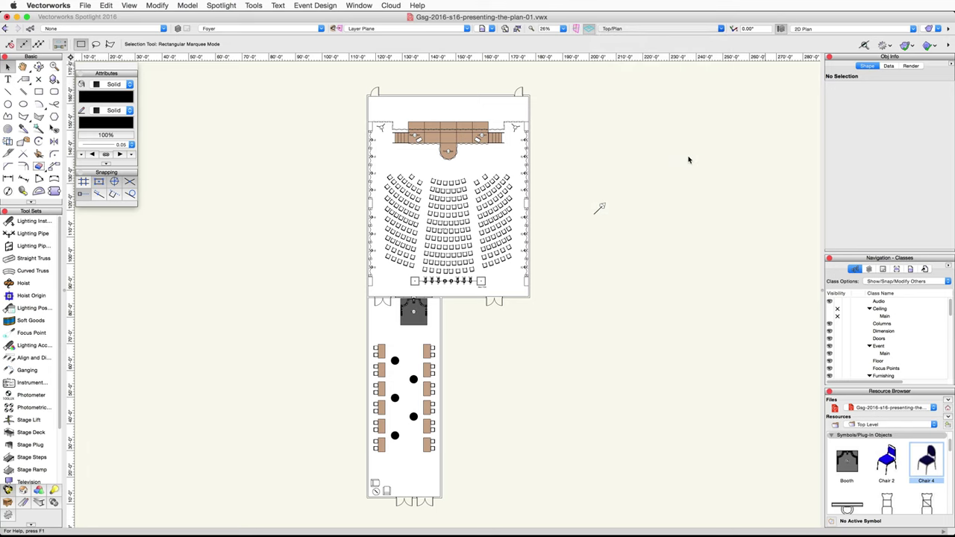
scroll(448, 291, "up", 5)
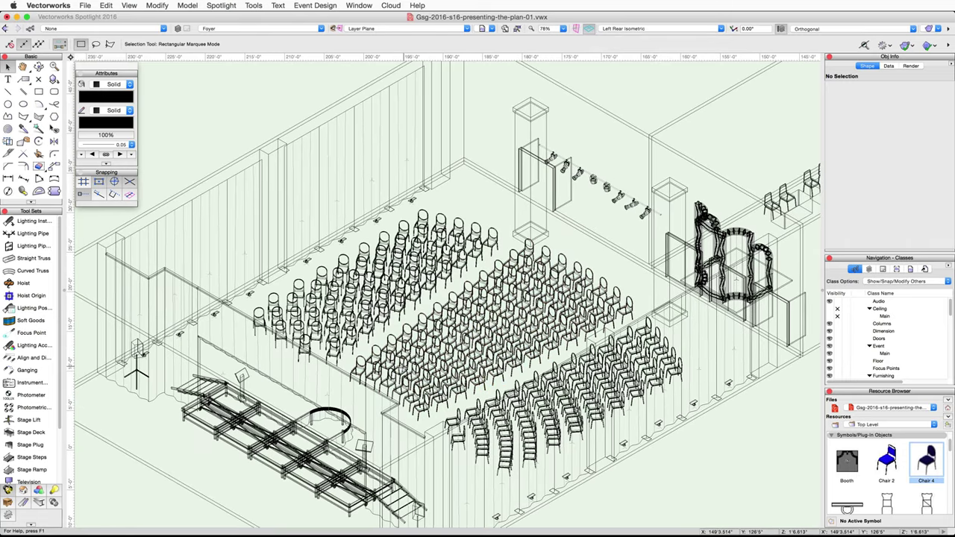
left_click(932, 30)
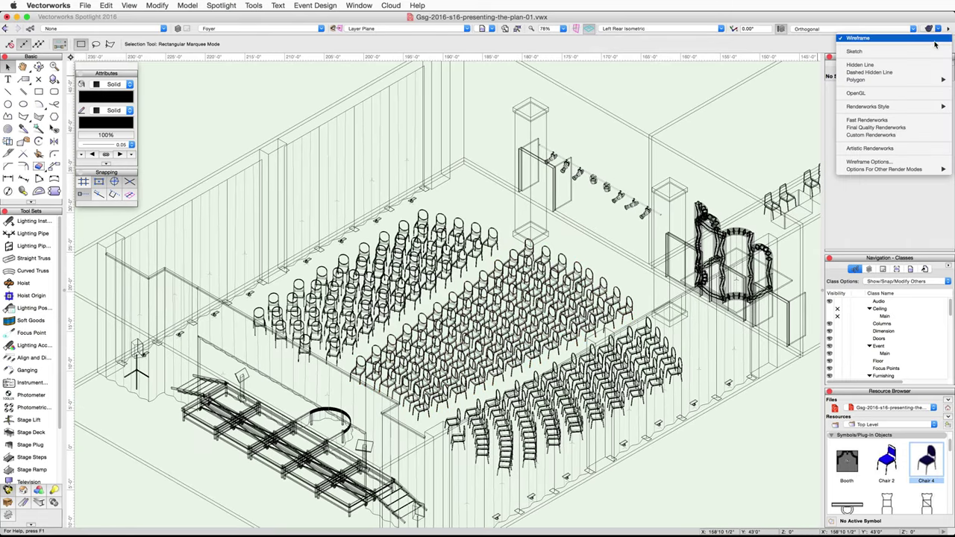
left_click(912, 93)
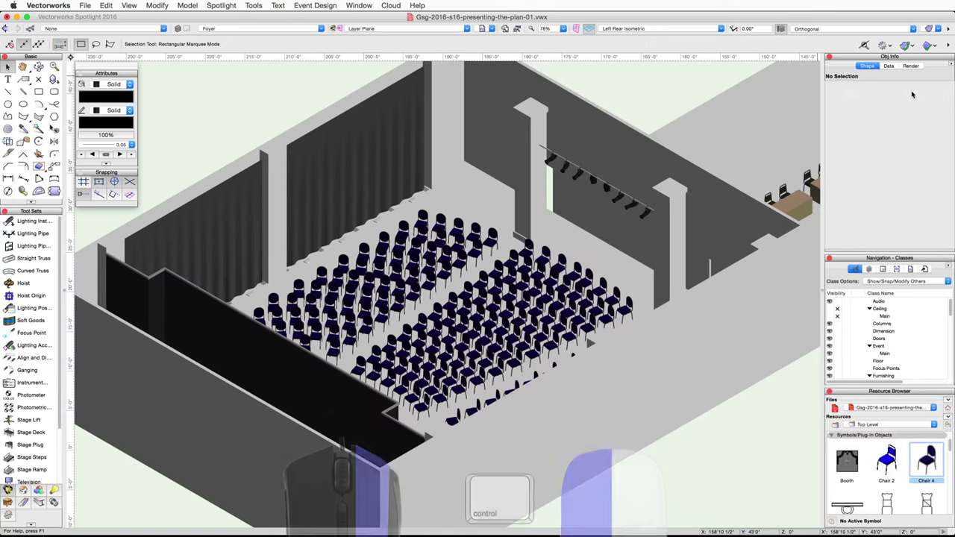
Rename the Chair 4 symbol as Presentation Seating Chair.
left_click(929, 458, "ctrl")
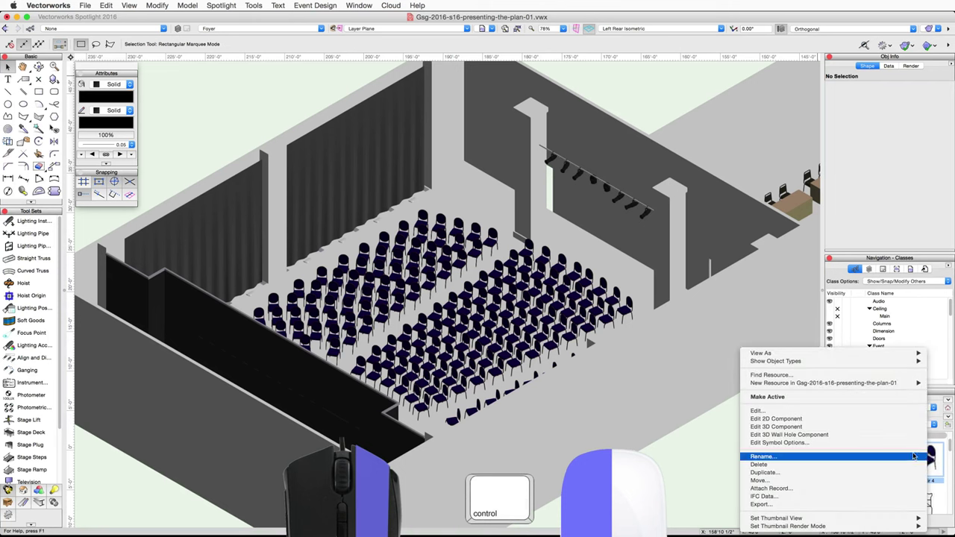
left_click(874, 456)
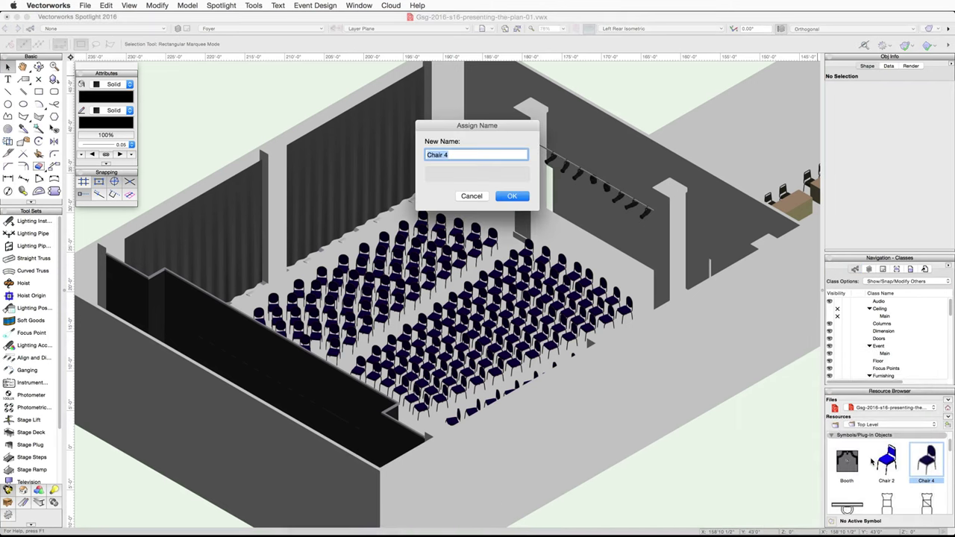
type("Presentation Seating Chair")
left_click(515, 197)
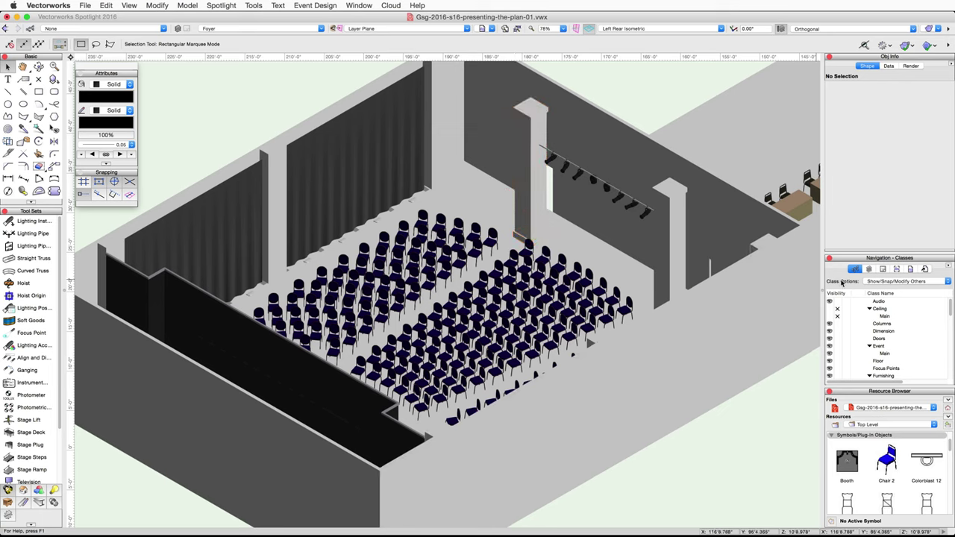
Make the Seating-Presentation class invisible and the Seating-Classroom class visible.
scroll(849, 333, "down", 5)
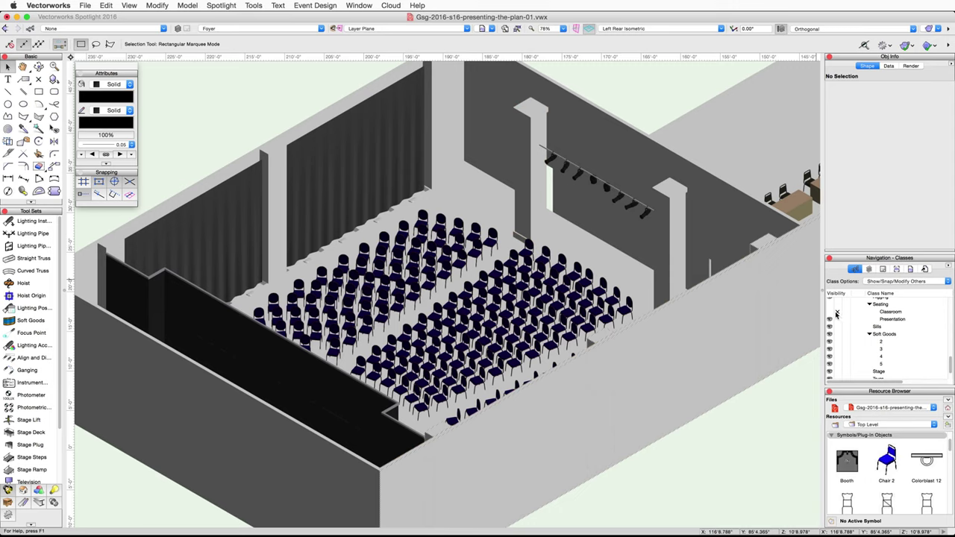
left_click(837, 319)
left_click(834, 312)
left_click(831, 313)
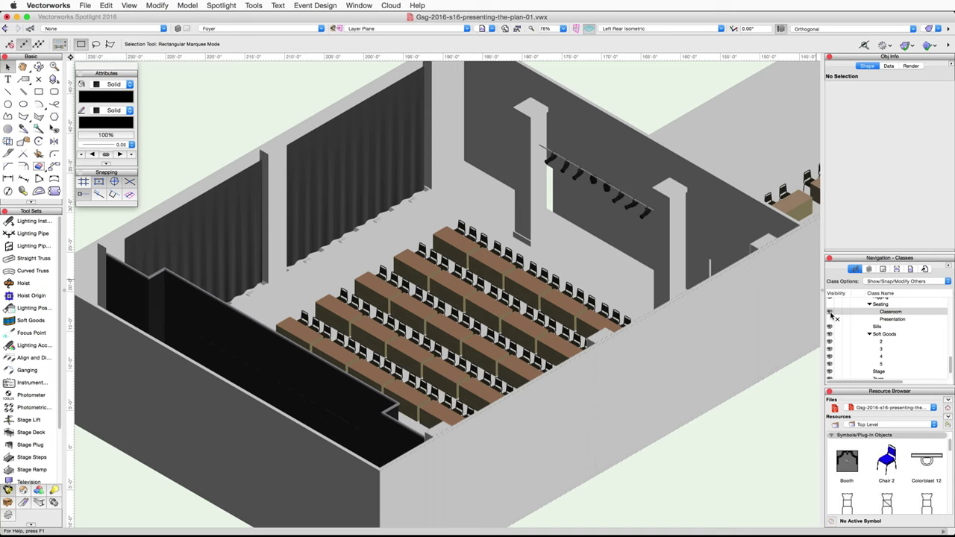
Open the 3D component of Symbol-11, the classroom table with three chairs, for editing.
scroll(868, 448, "down", 5)
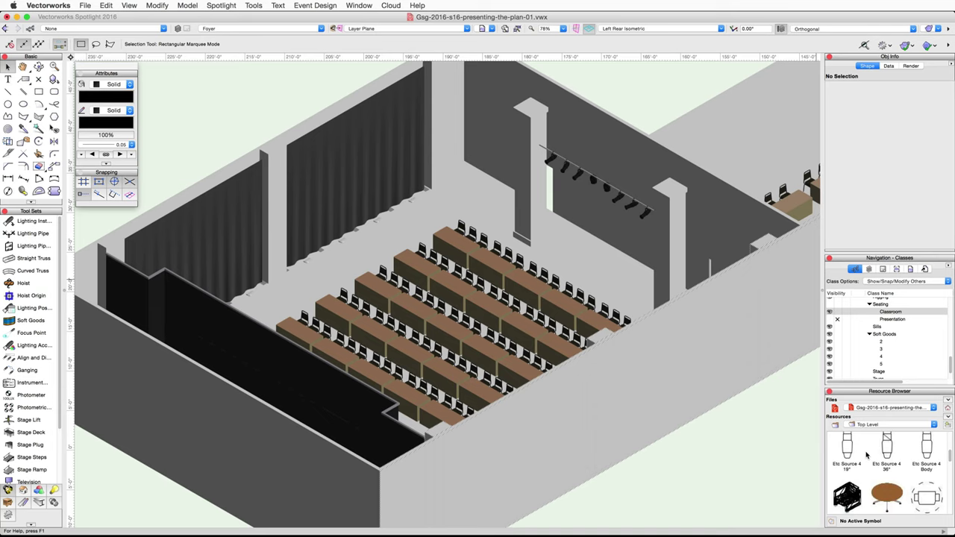
scroll(868, 448, "down", 3)
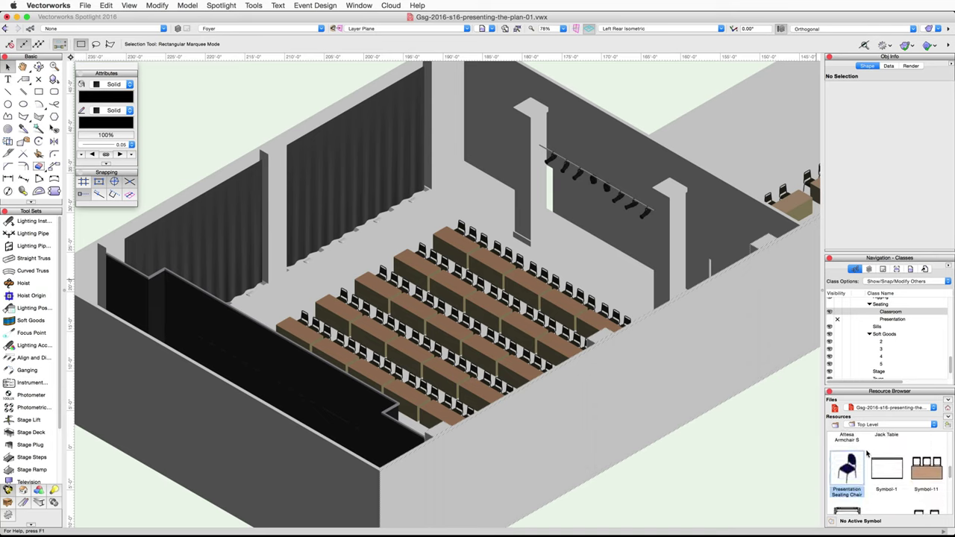
left_click(928, 463)
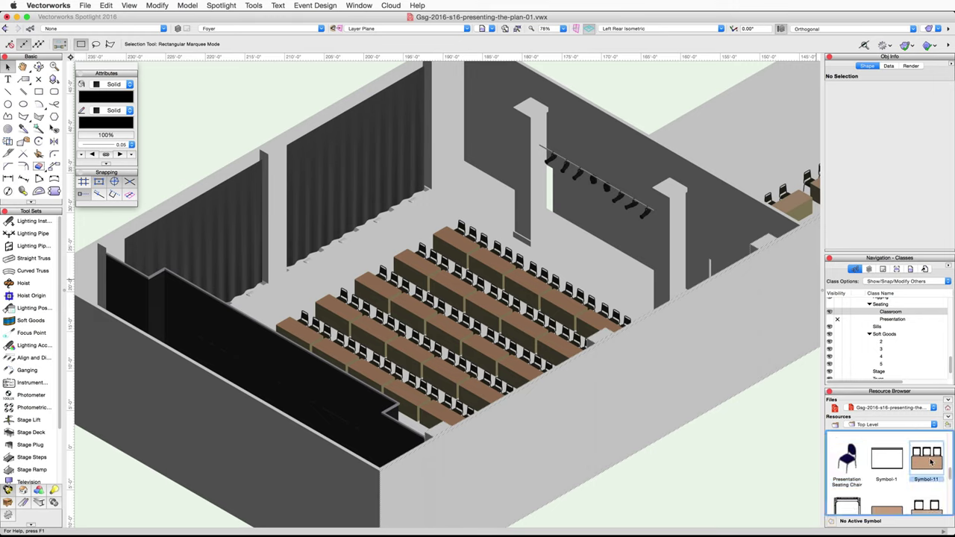
right_click(929, 463)
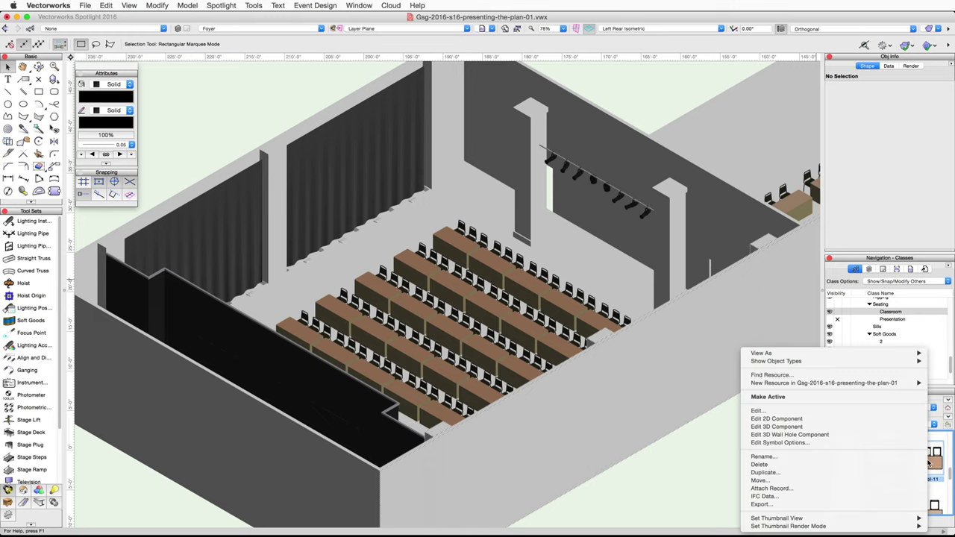
left_click(776, 426)
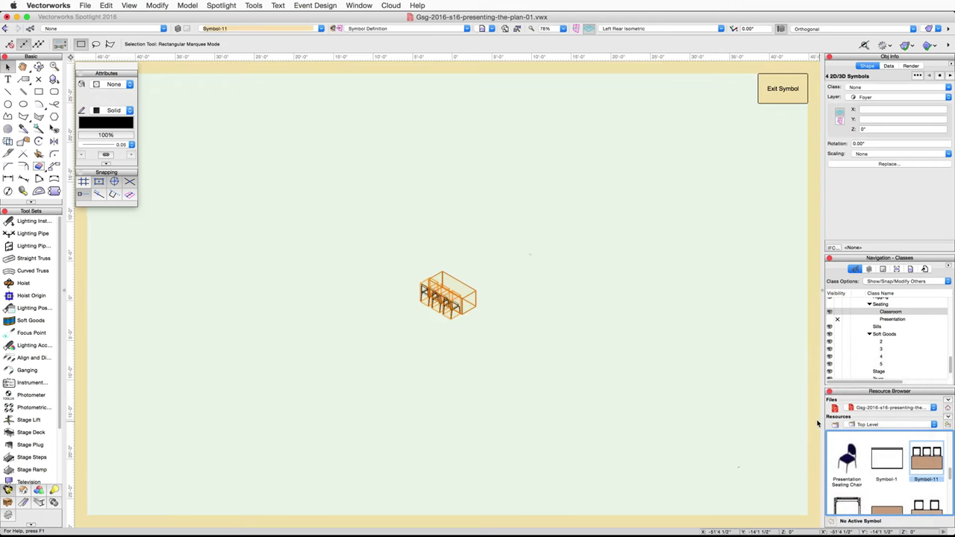
Show the table-and-chairs symbol in Right Isometric view with OpenGL rendering, fit it to the window and deselect everything.
scroll(459, 311, "up", 3)
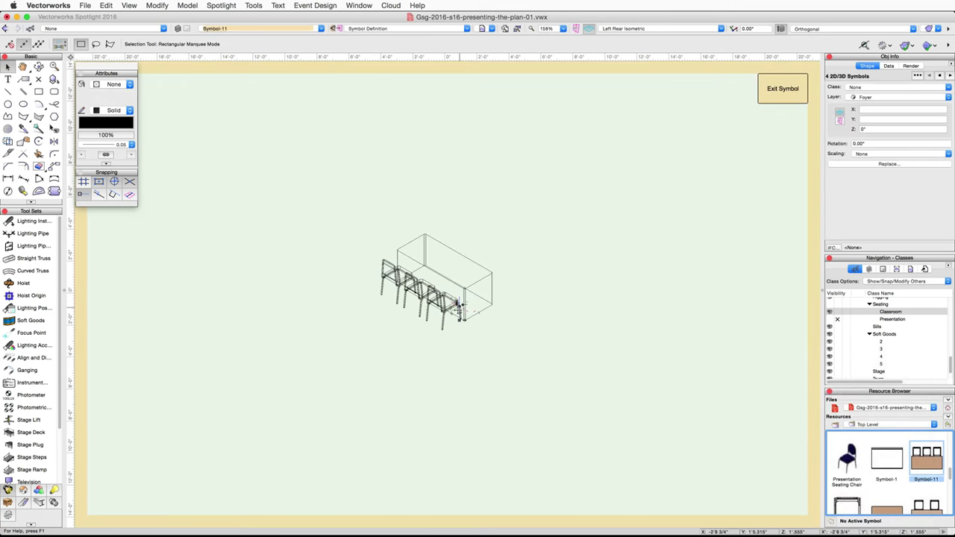
left_click(459, 310)
left_click(719, 29)
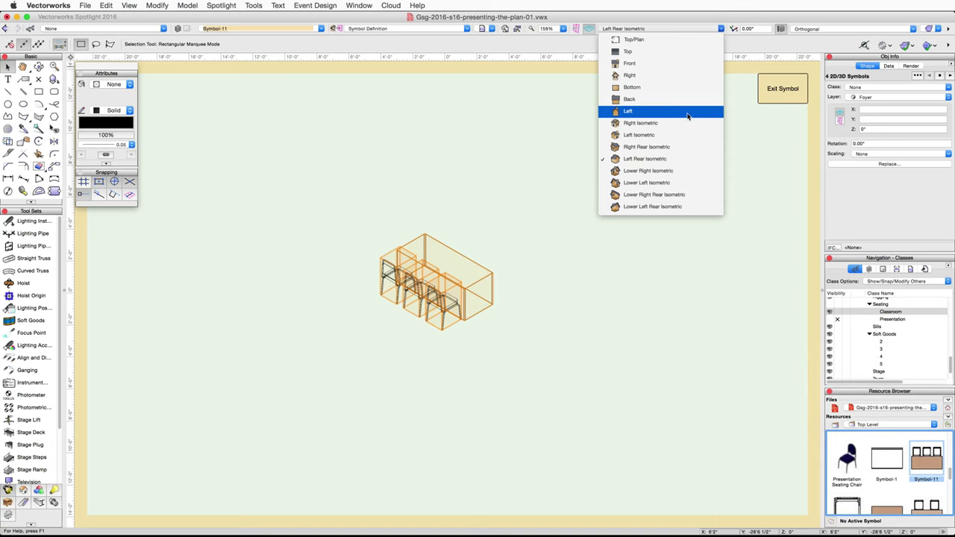
left_click(642, 122)
left_click(934, 28)
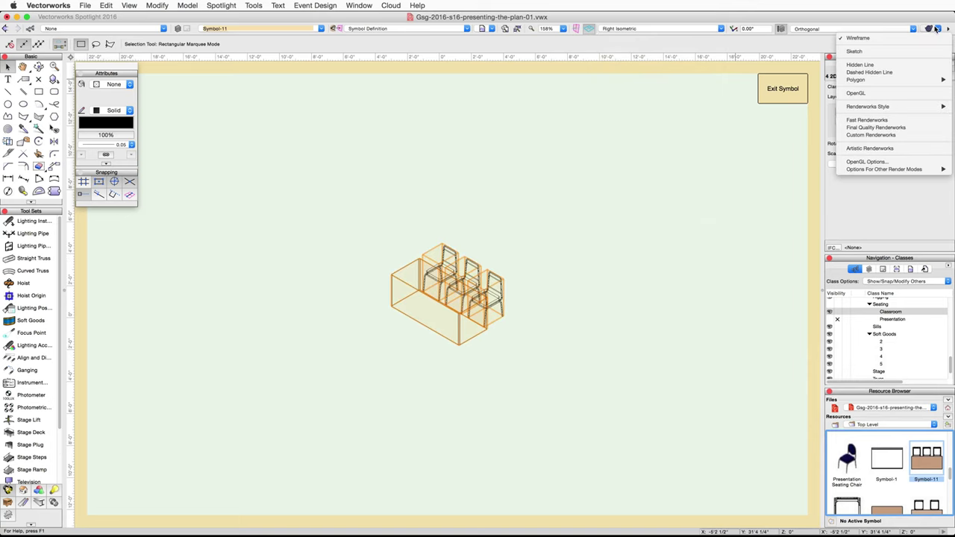
left_click(854, 94)
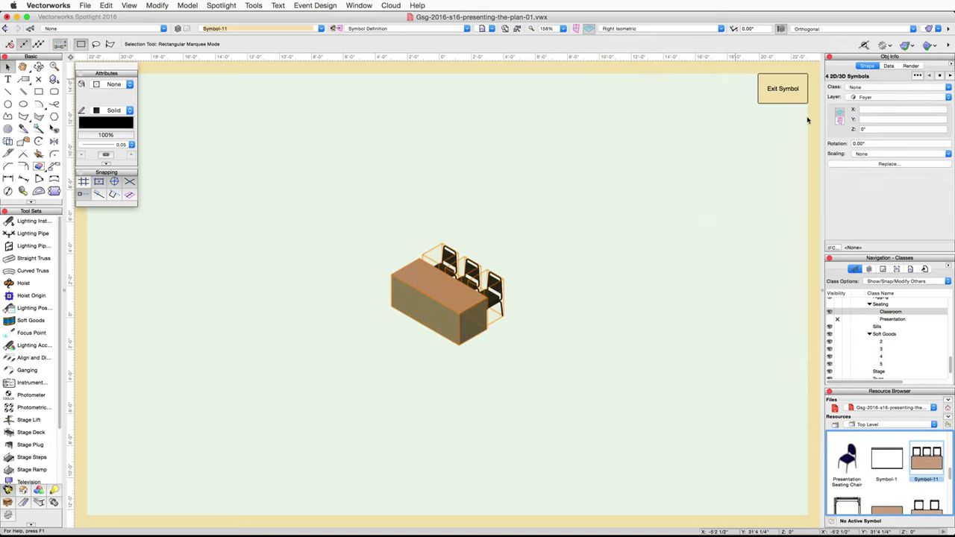
key("super+6")
left_click(622, 256)
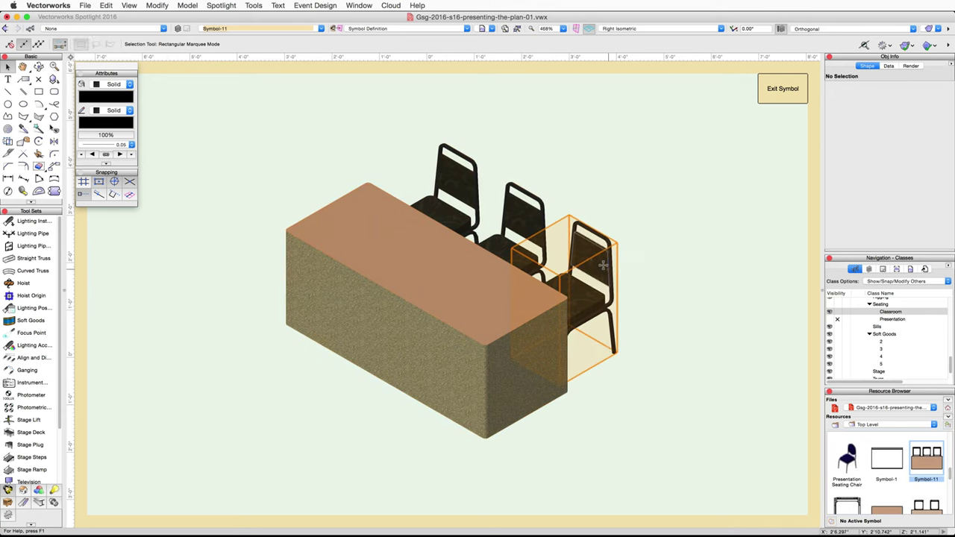
Edit the 3D component of the nearest chair at the table's end and render it in OpenGL.
double_click(603, 264)
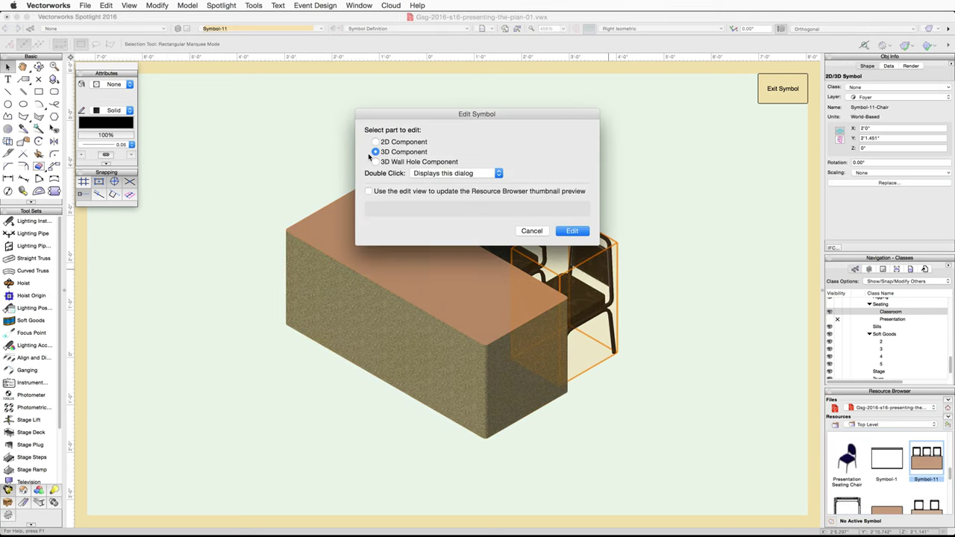
left_click(572, 231)
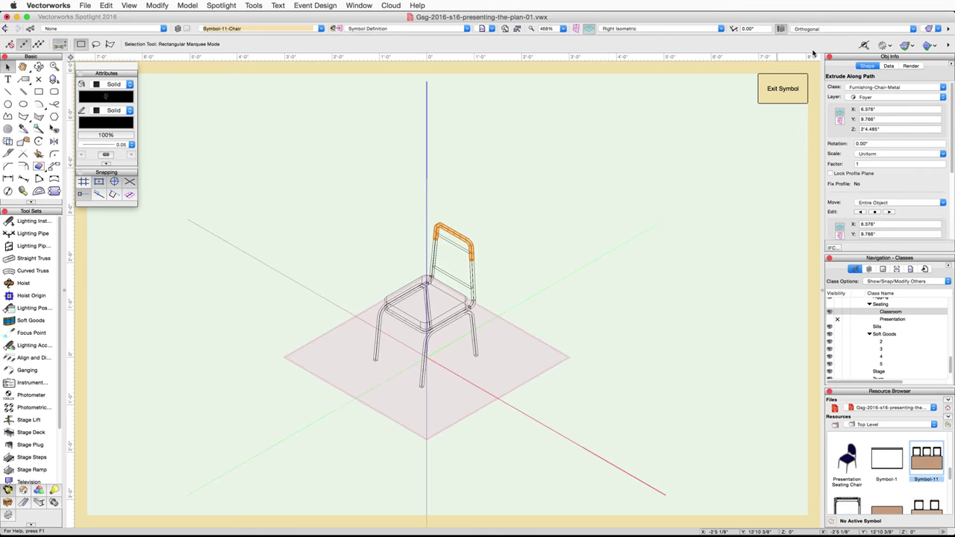
left_click(929, 29)
left_click(892, 93)
scroll(438, 298, "up", 2)
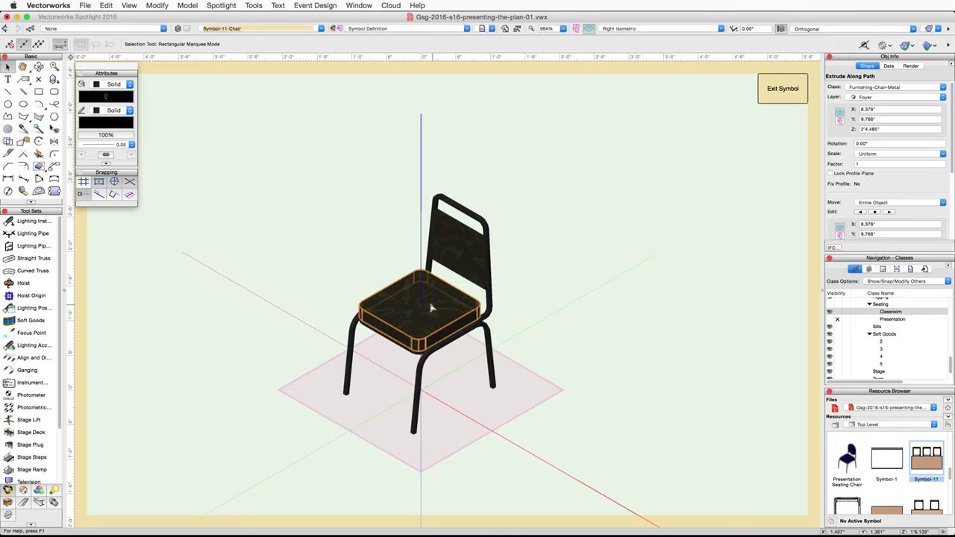
Set the chair's seat and backrest to use the class texture and class fill color, check the frame's texture, and exit the chair symbol.
left_click(431, 308)
left_click(472, 253, "shift")
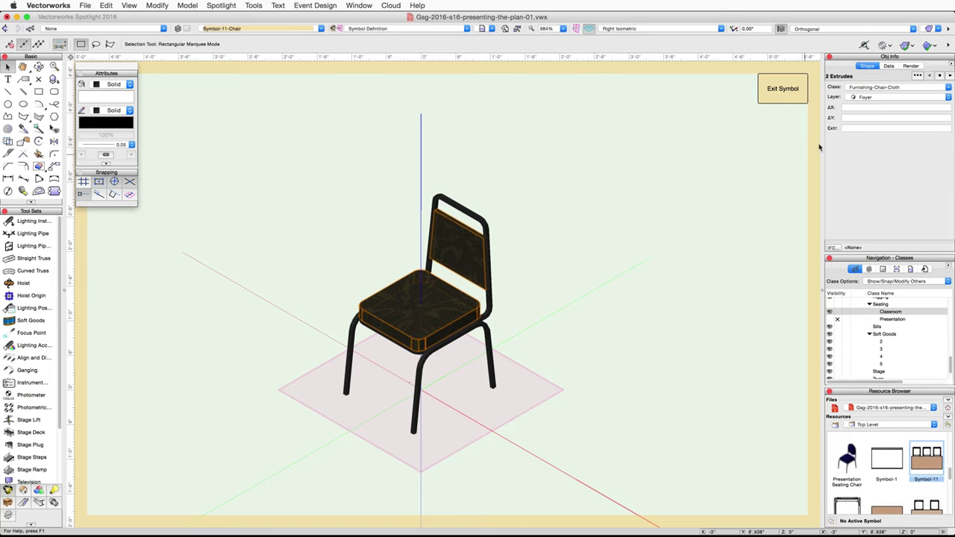
left_click(912, 66)
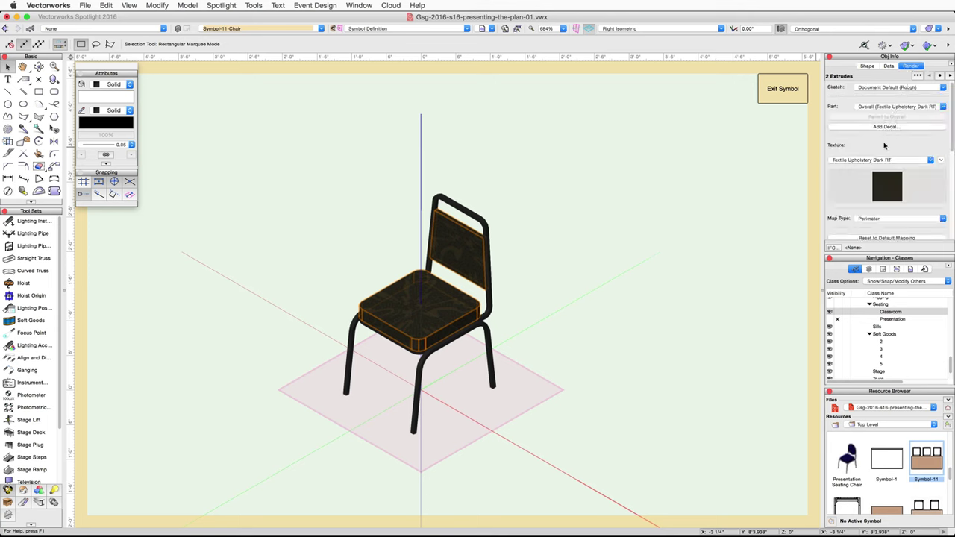
left_click(912, 162)
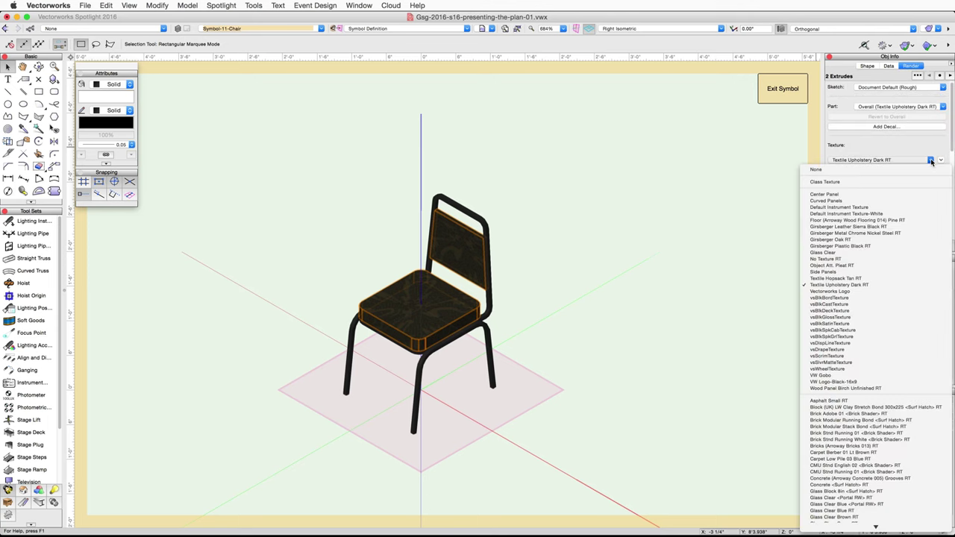
left_click(865, 183)
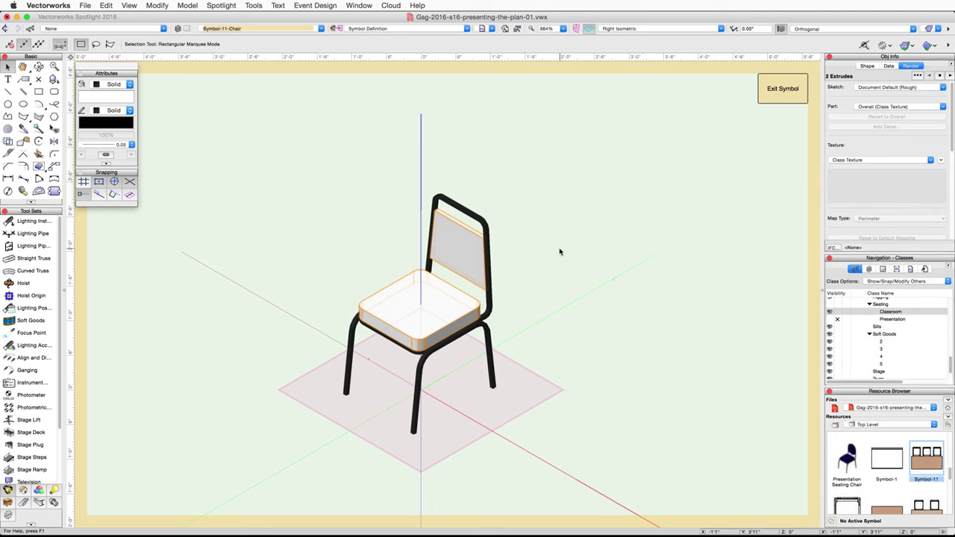
left_click(112, 100)
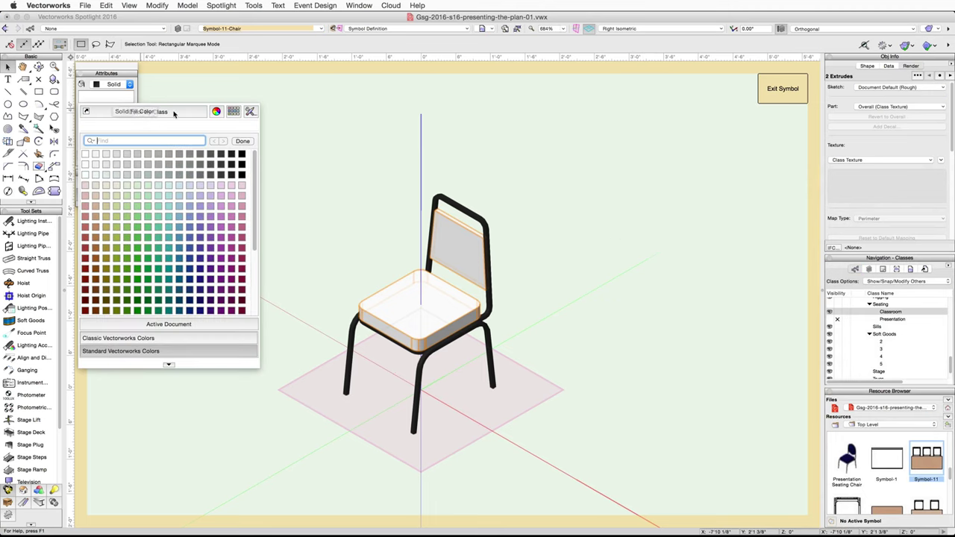
left_click(177, 112)
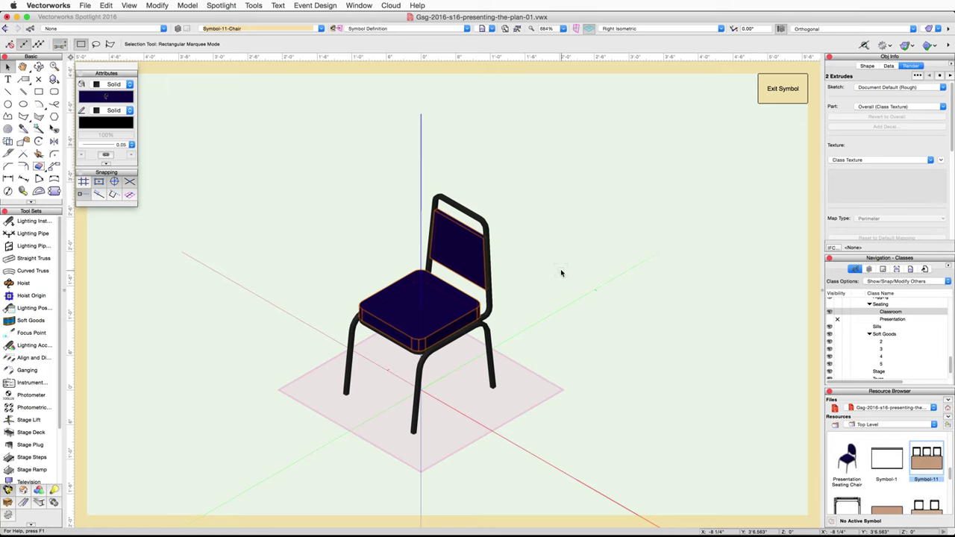
left_click(491, 302)
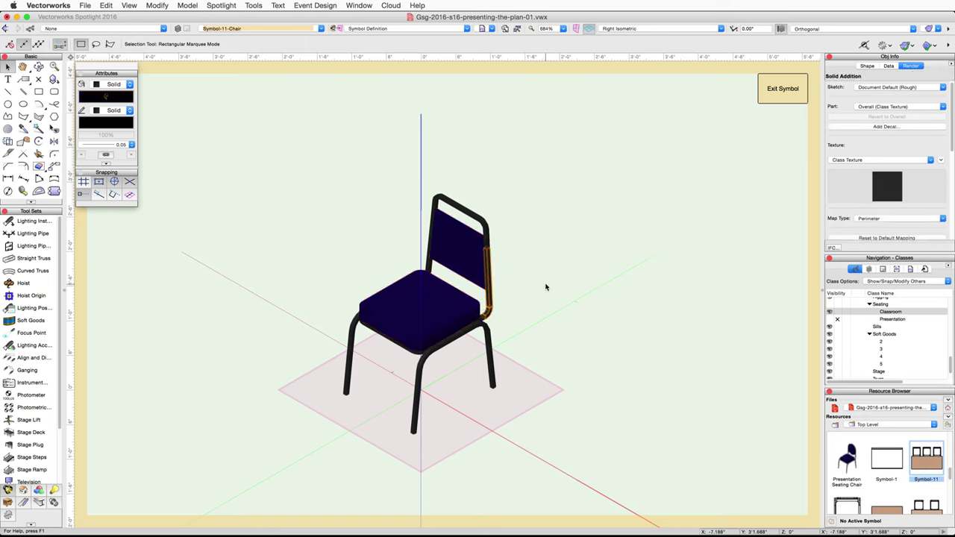
left_click(783, 94)
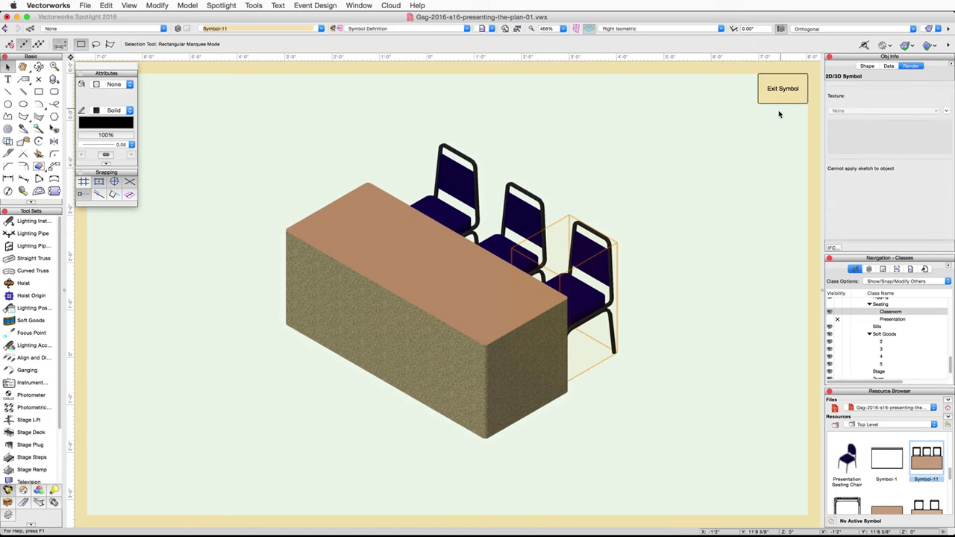
Rename the Symbol-11-Chair symbol as Classroom Seating Chair.
left_click(869, 66)
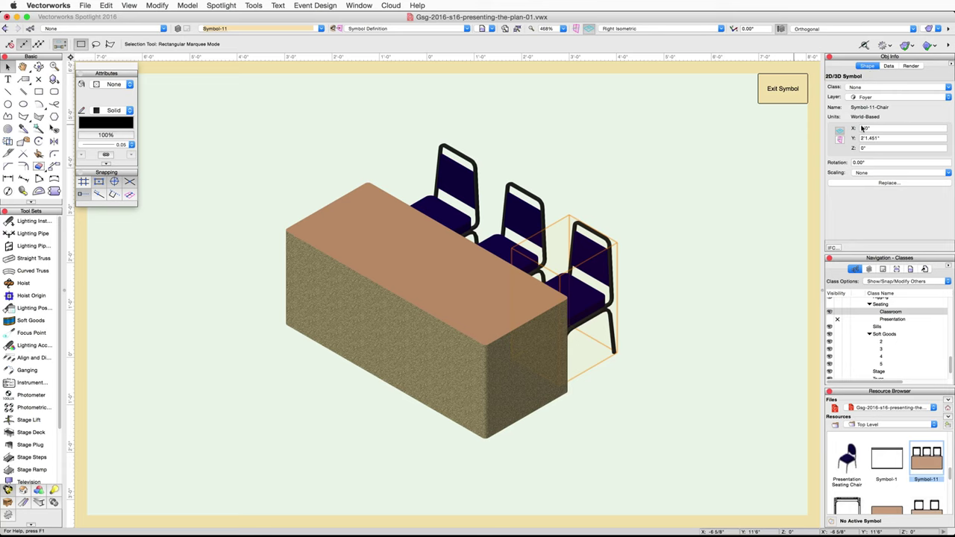
scroll(884, 471, "down", 3)
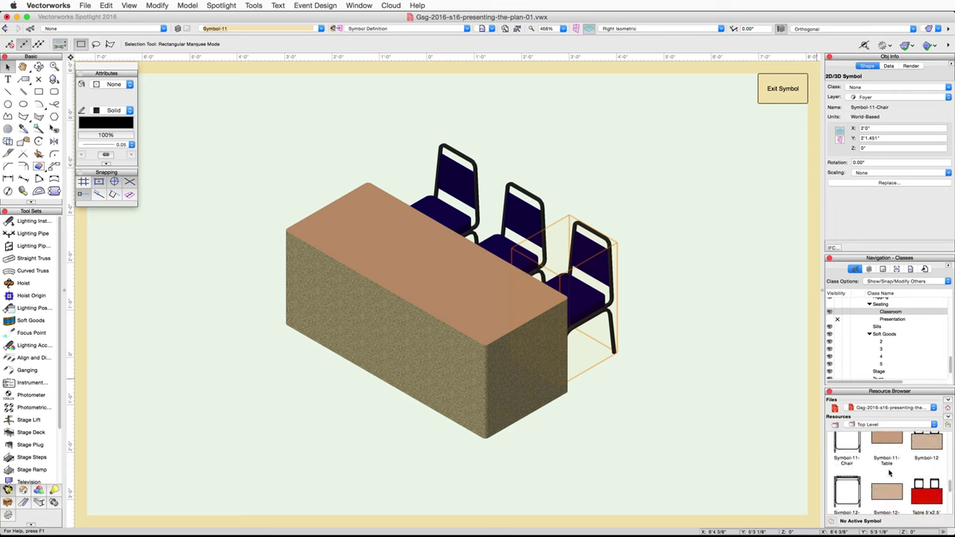
right_click(842, 456)
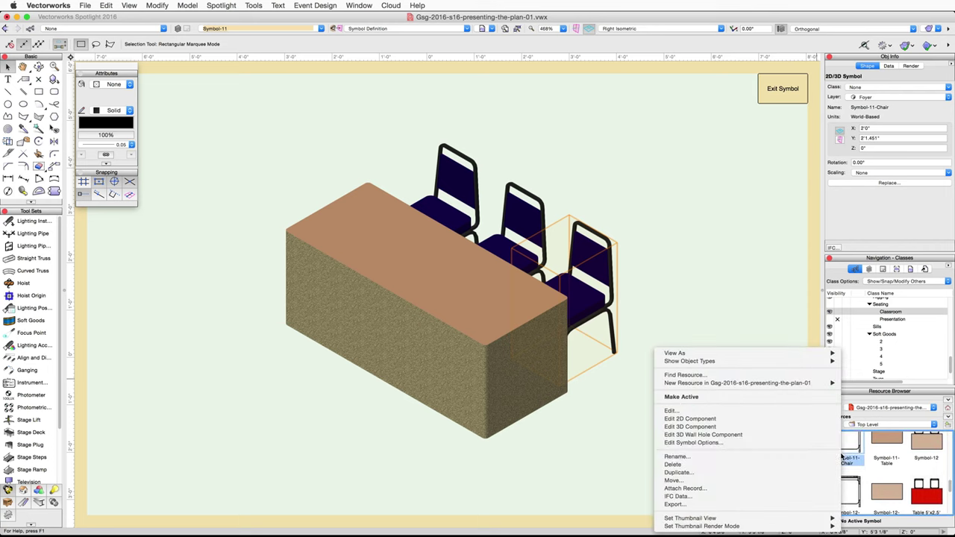
left_click(732, 456)
type("Classroom Seating Chai")
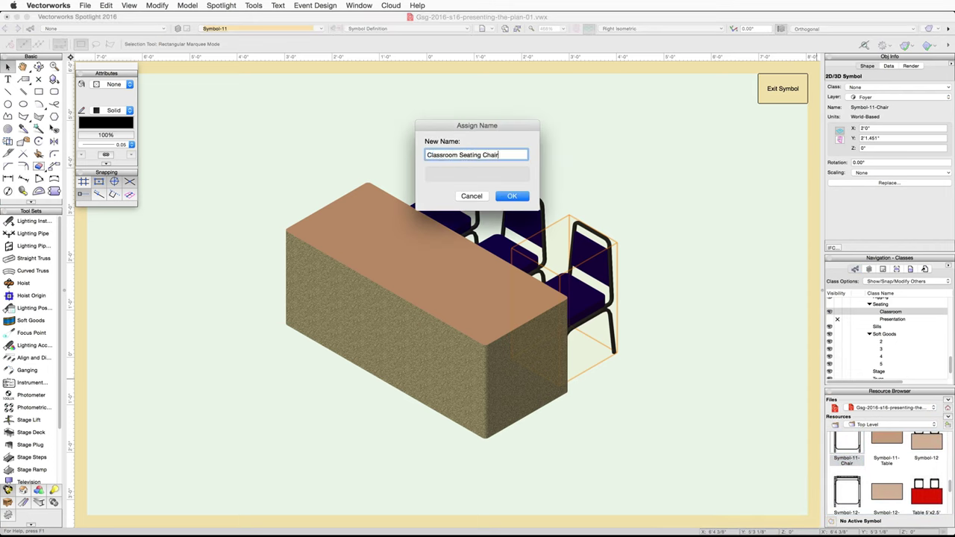
type("r")
left_click(512, 196)
Edit the 3D component of the classroom table symbol and render it in OpenGL.
double_click(455, 301)
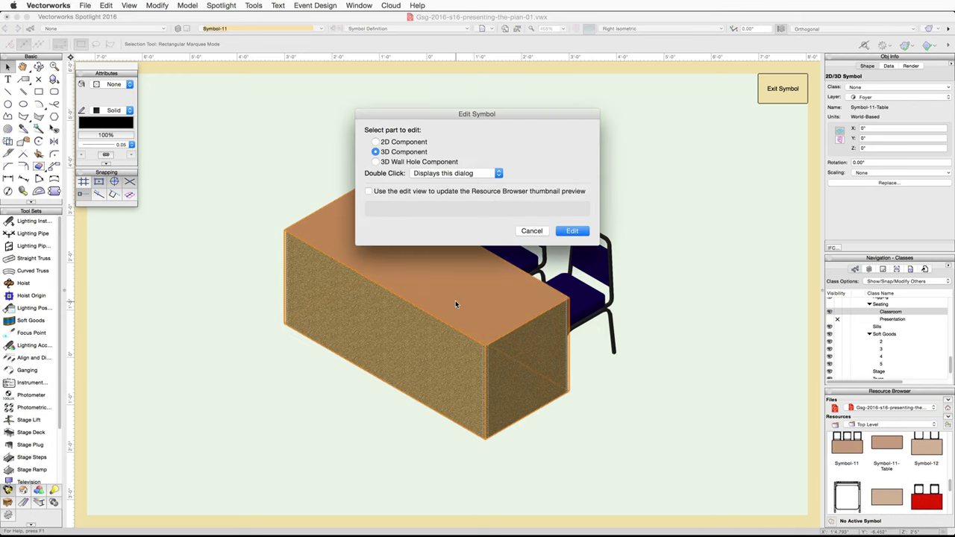
left_click(572, 231)
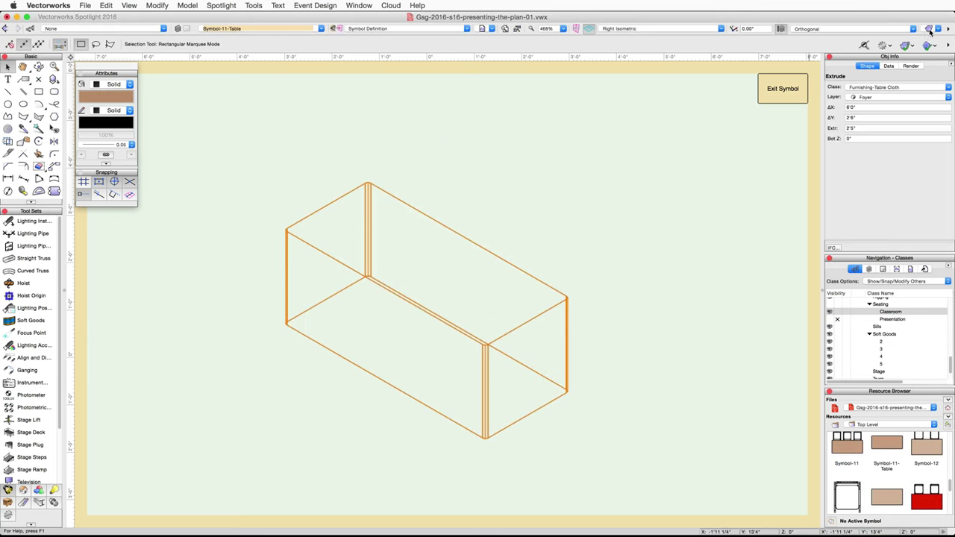
left_click(866, 47)
left_click(871, 95)
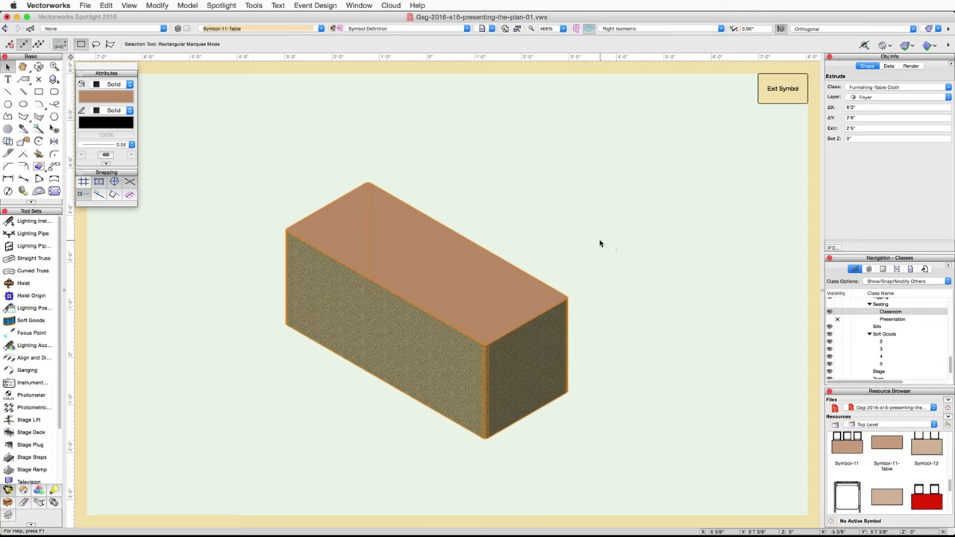
Change the fill color of the Furnishing-Table Cloth class to a very dark gray in the class settings.
left_click(254, 5)
left_click(261, 17)
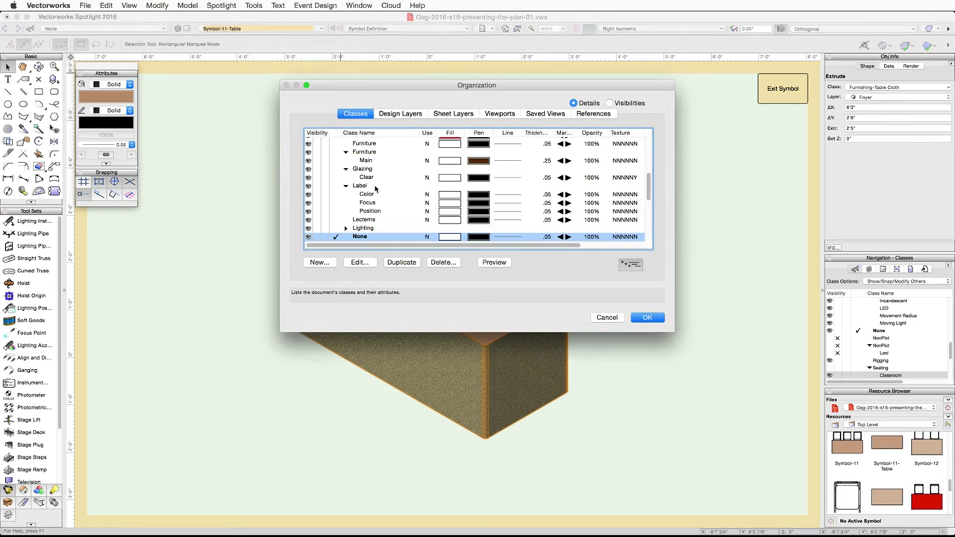
left_click(386, 171)
left_click(360, 262)
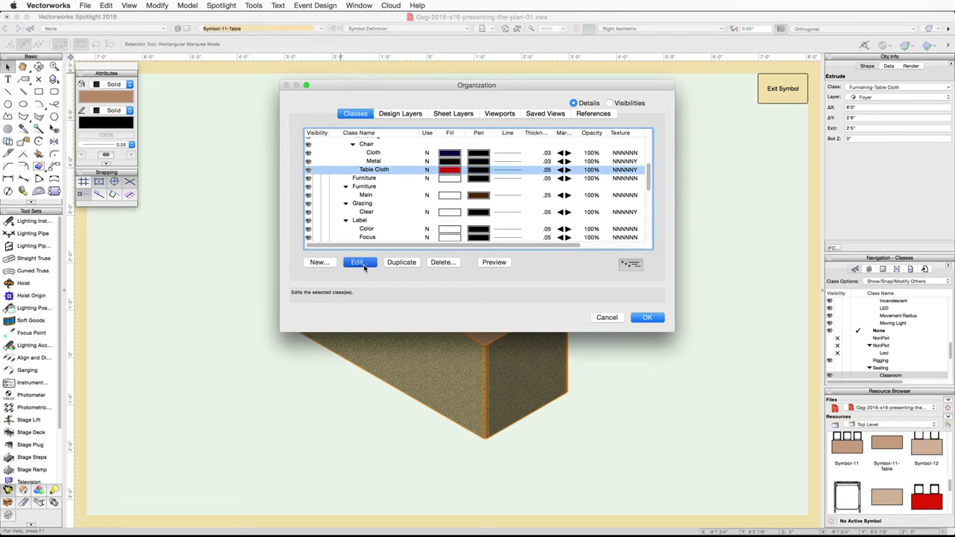
left_click(412, 158)
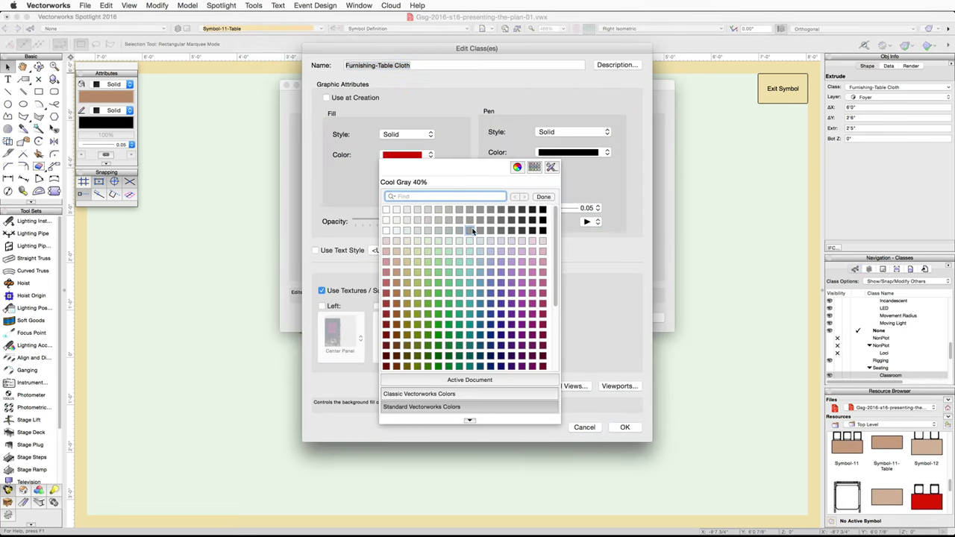
left_click(528, 231)
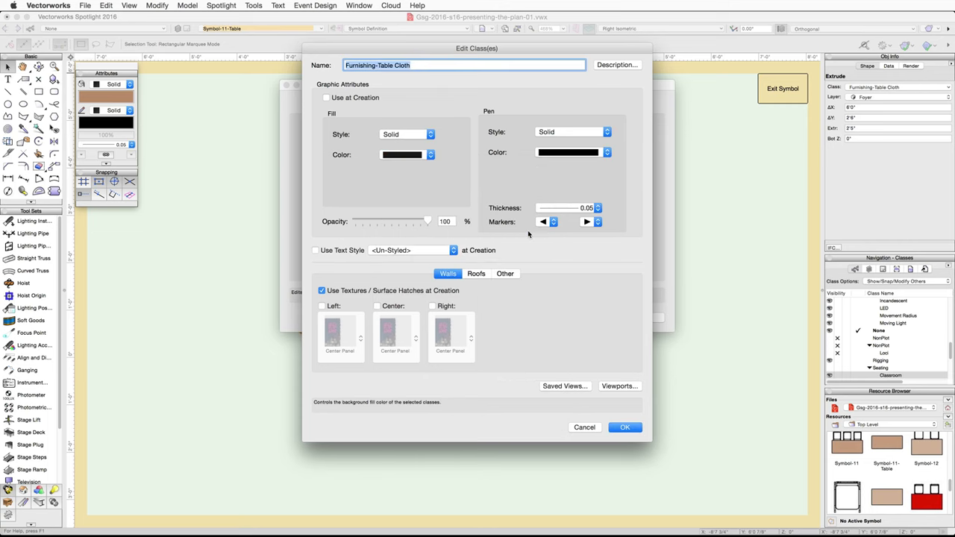
left_click(624, 427)
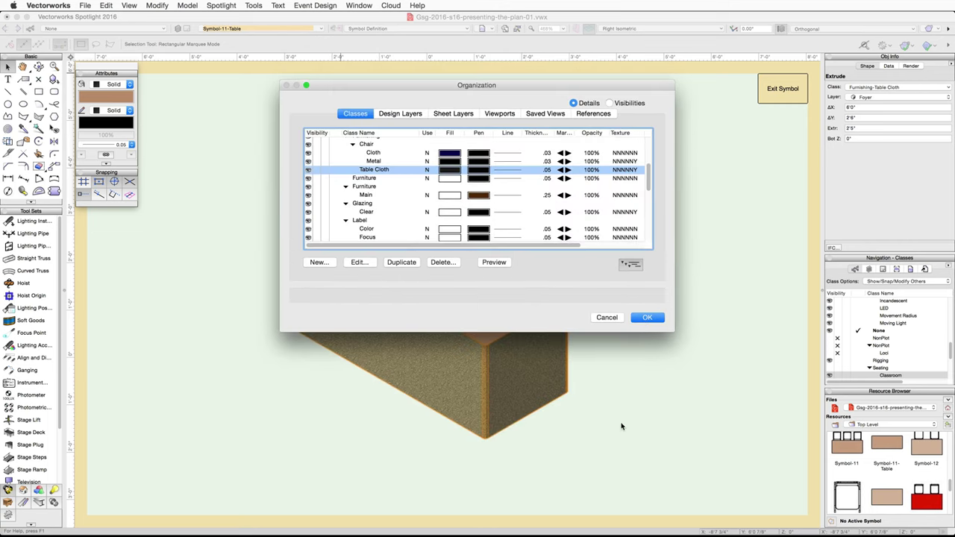
left_click(647, 318)
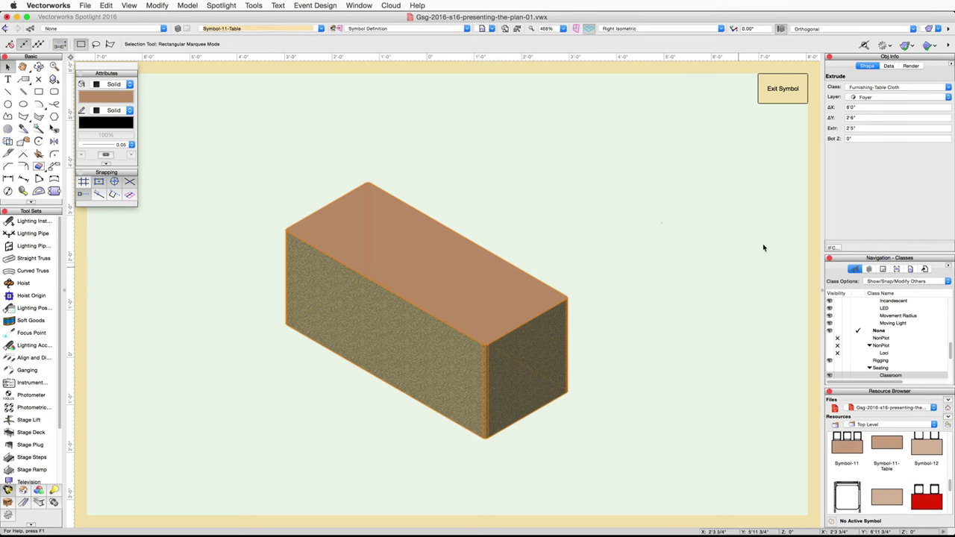
Set the table extrude to use the class texture and take its fill color from its class.
left_click(911, 66)
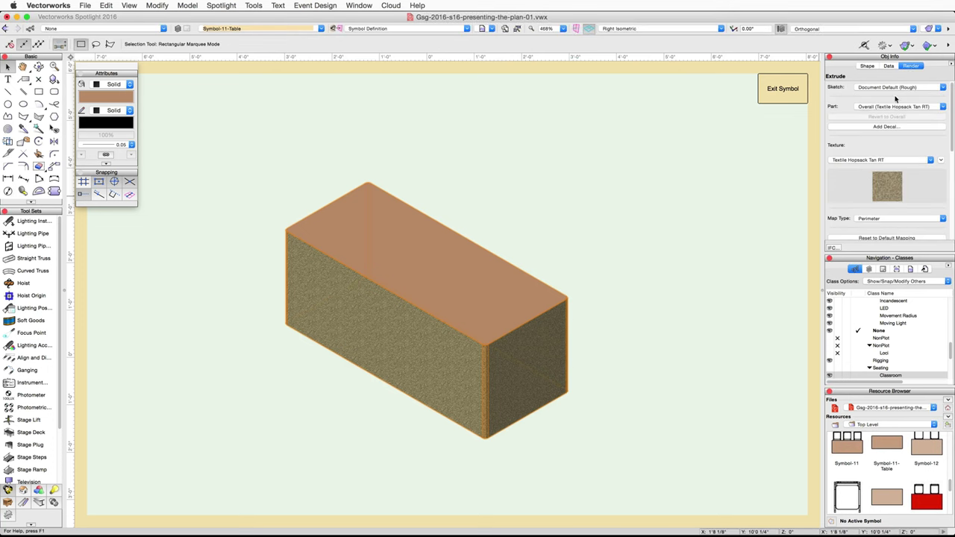
left_click(864, 160)
left_click(858, 182)
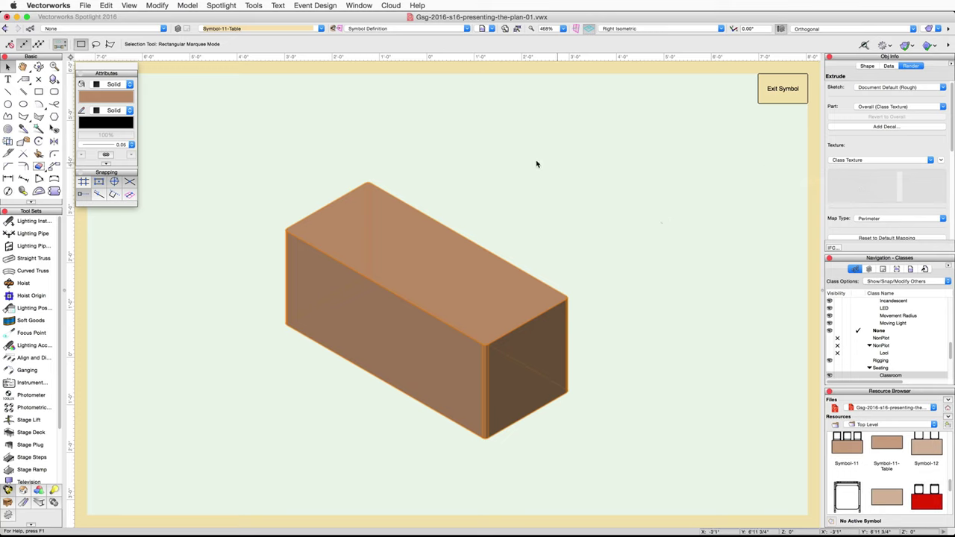
left_click(117, 95)
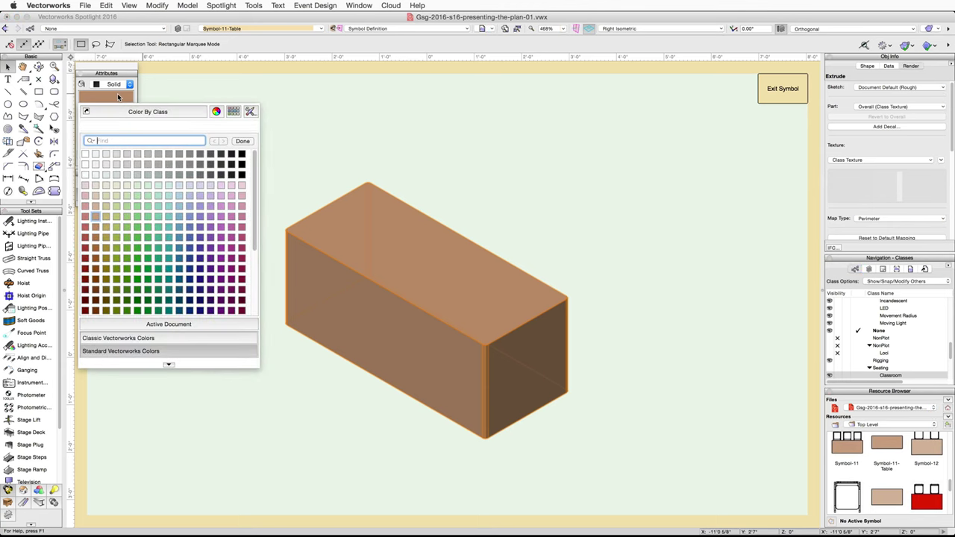
left_click(187, 115)
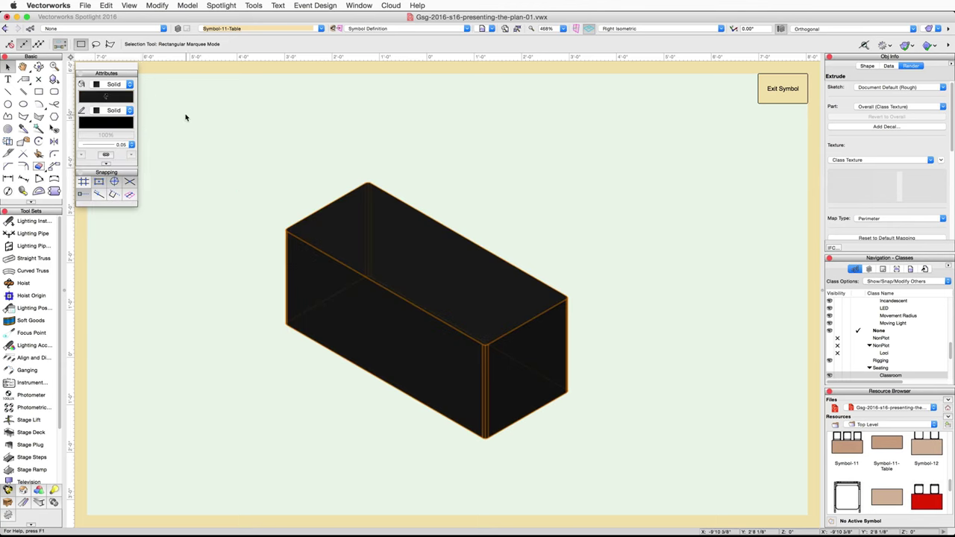
In Top/Plan view, draw a Soft Goods object along both short sides and the front of the table, following its corners.
left_click(720, 29)
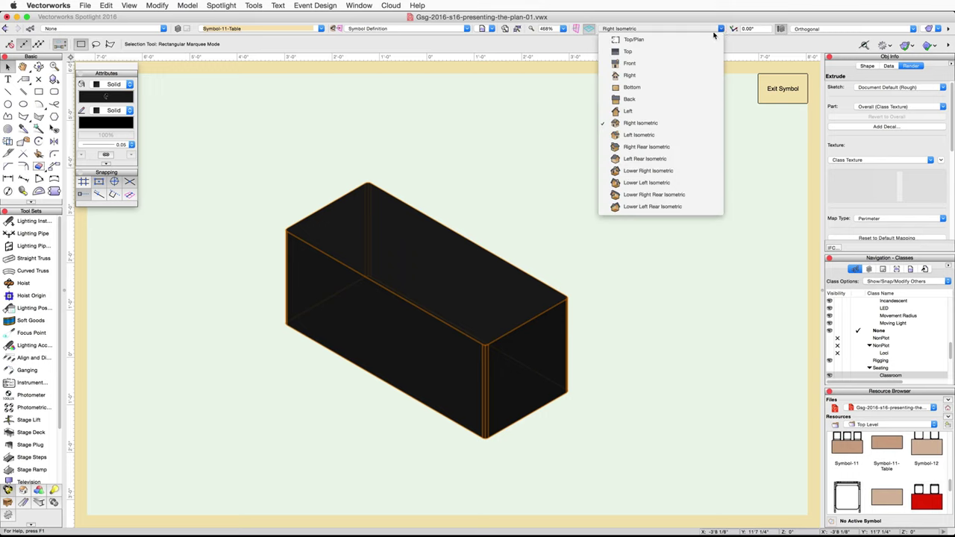
left_click(706, 38)
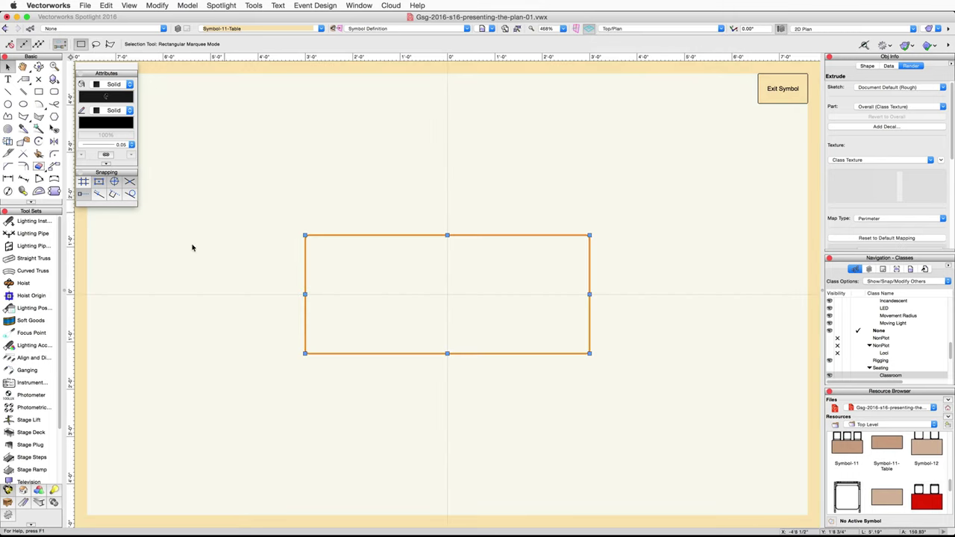
left_click(30, 320)
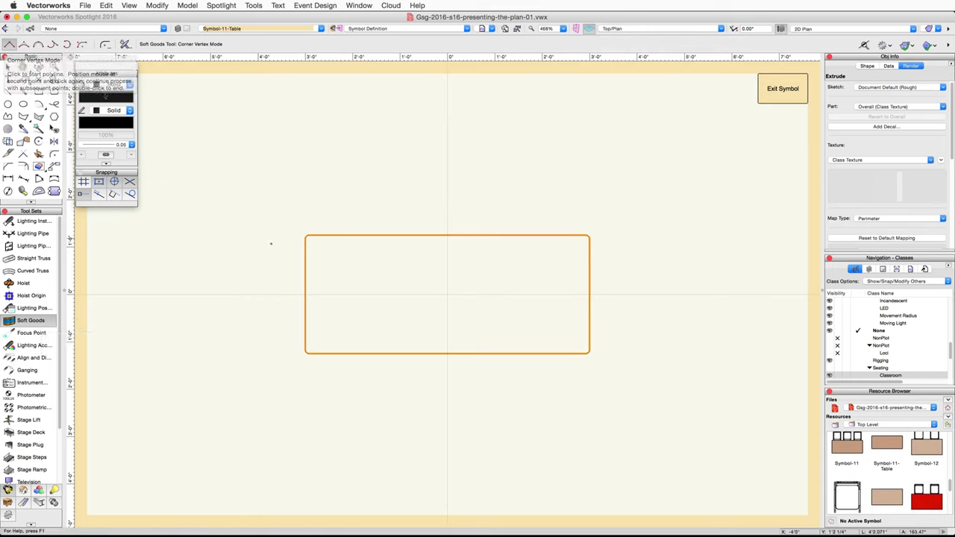
left_click(305, 239)
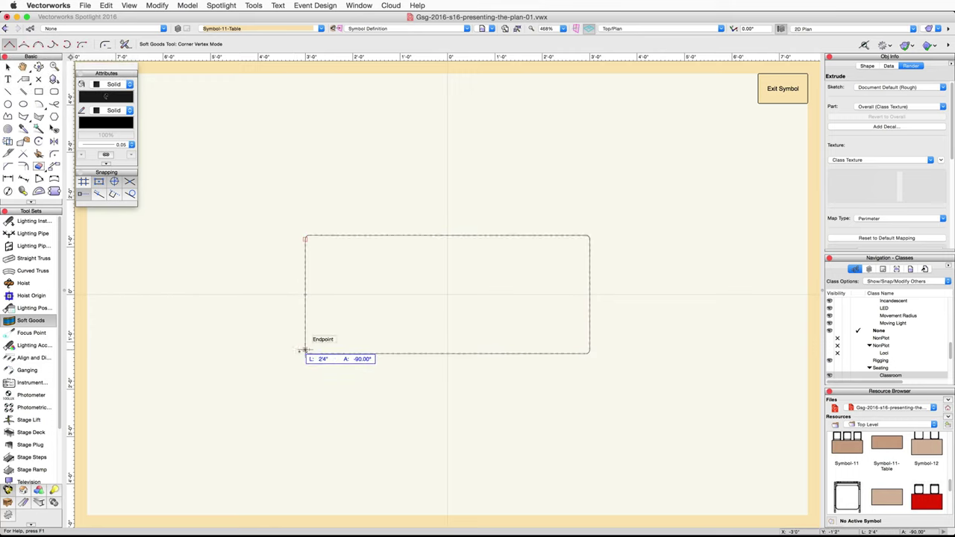
key("z")
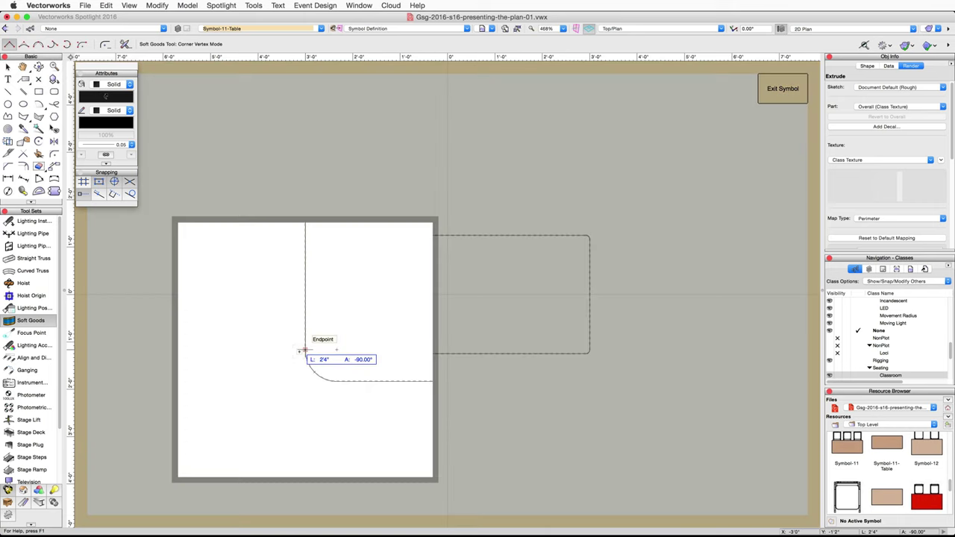
left_click(305, 350)
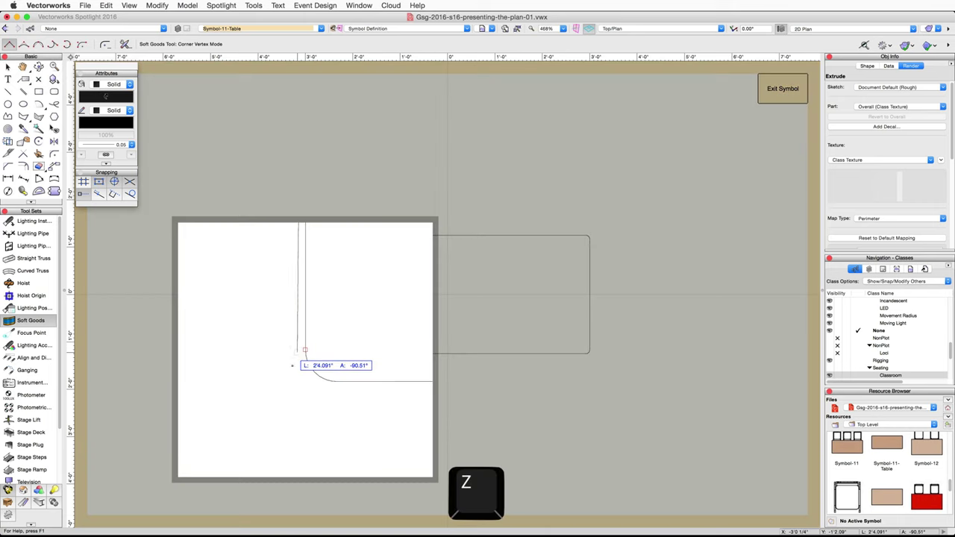
left_click(336, 382)
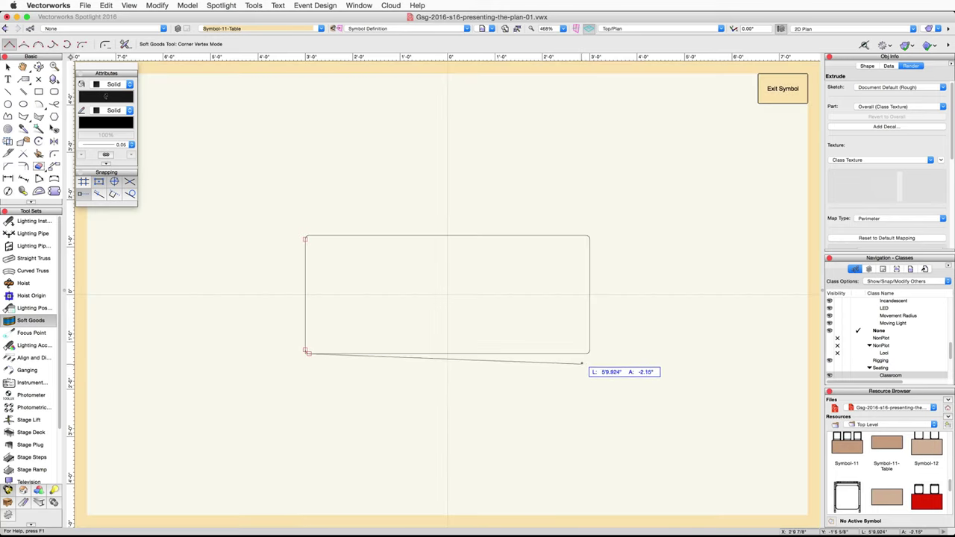
left_click(588, 353)
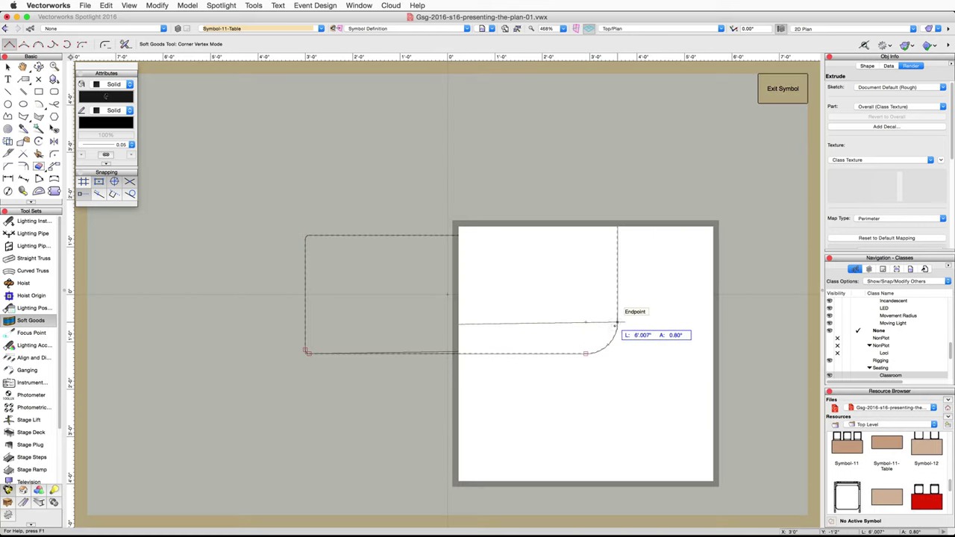
left_click(617, 324)
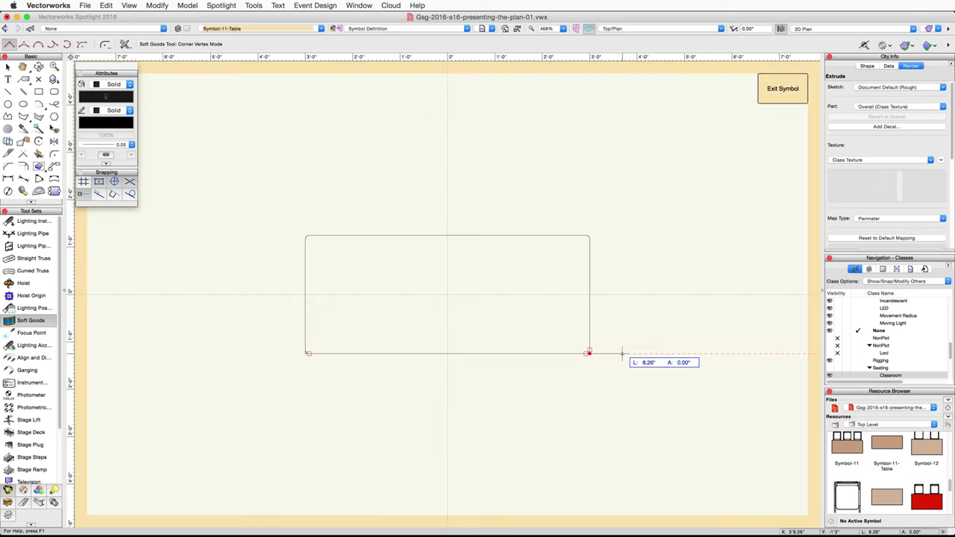
double_click(590, 239)
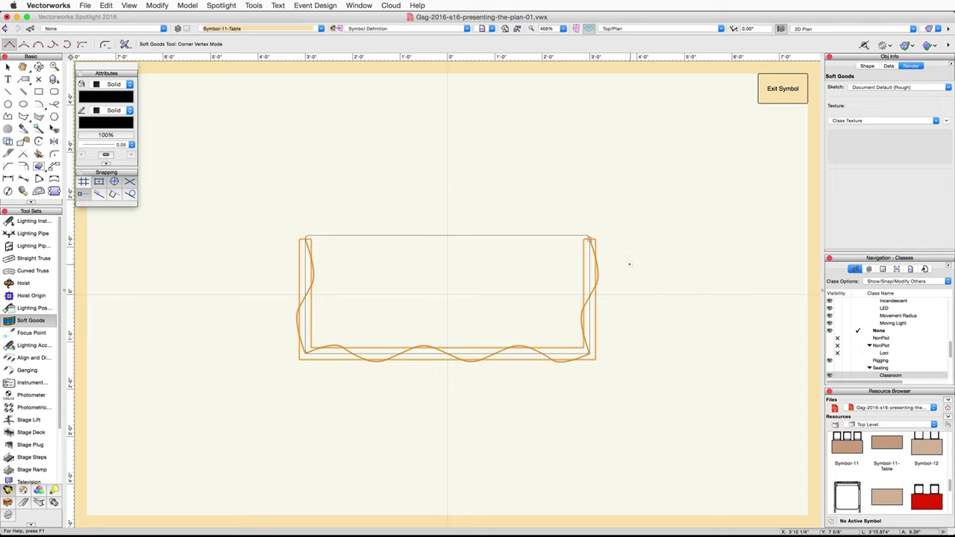
Set the soft goods' function to Border and their height to 2'5".
left_click(865, 67)
left_click(928, 155)
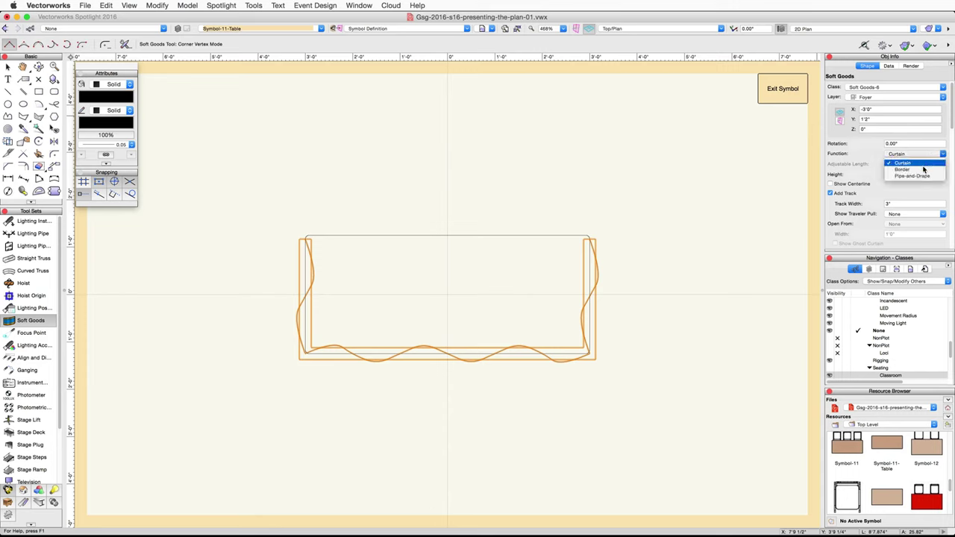
left_click(922, 170)
type("2'5")
key("Return")
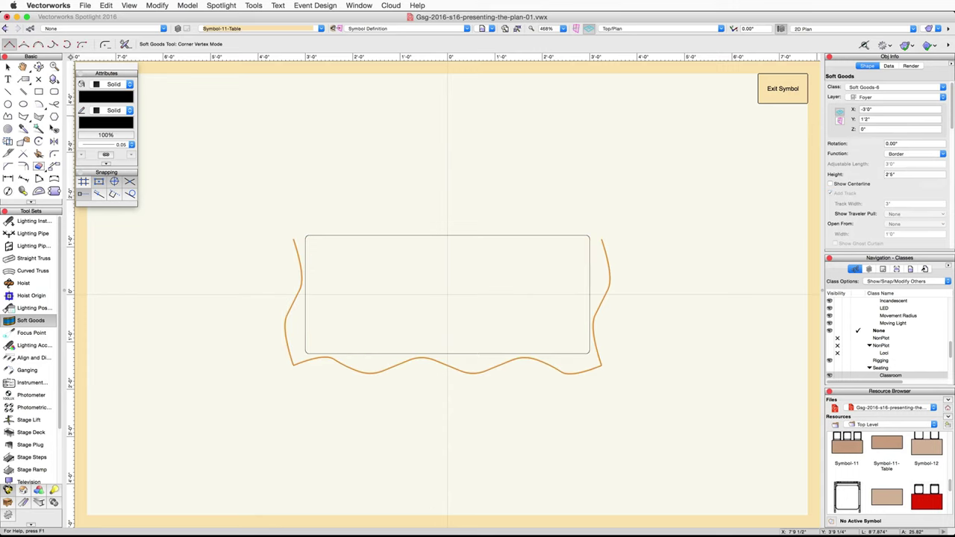
Show the skirted table in Right Isometric view with OpenGL rendering and exit the table symbol.
left_click(718, 29)
left_click(691, 124)
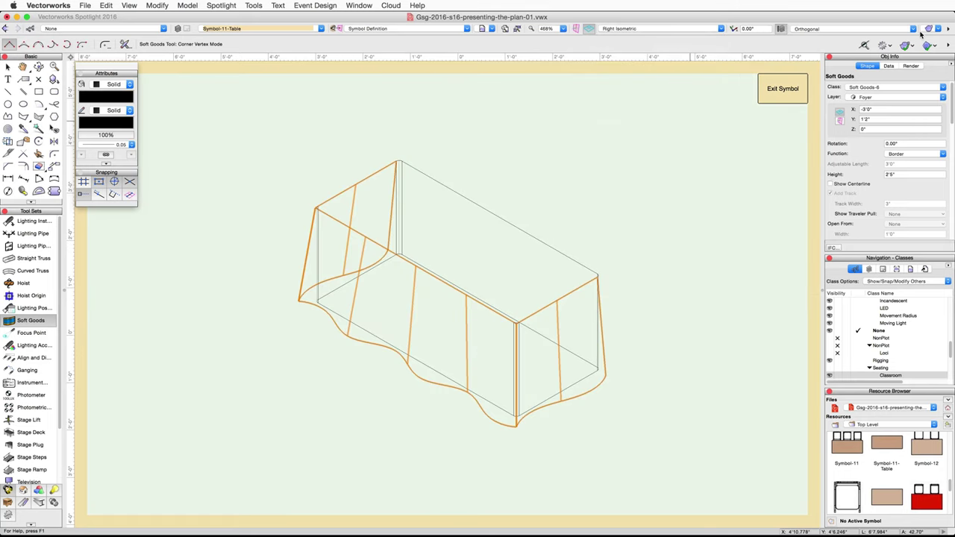
left_click(928, 29)
left_click(887, 94)
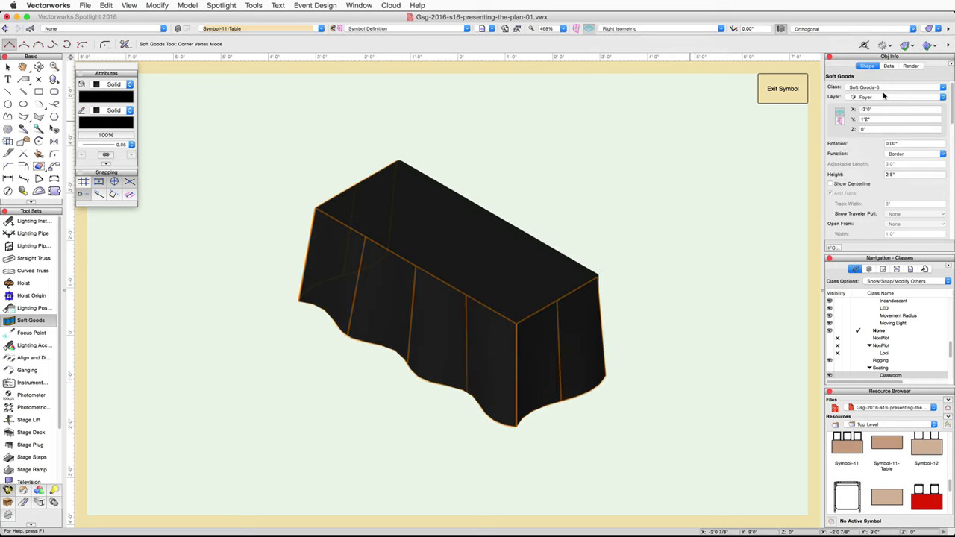
left_click(783, 89)
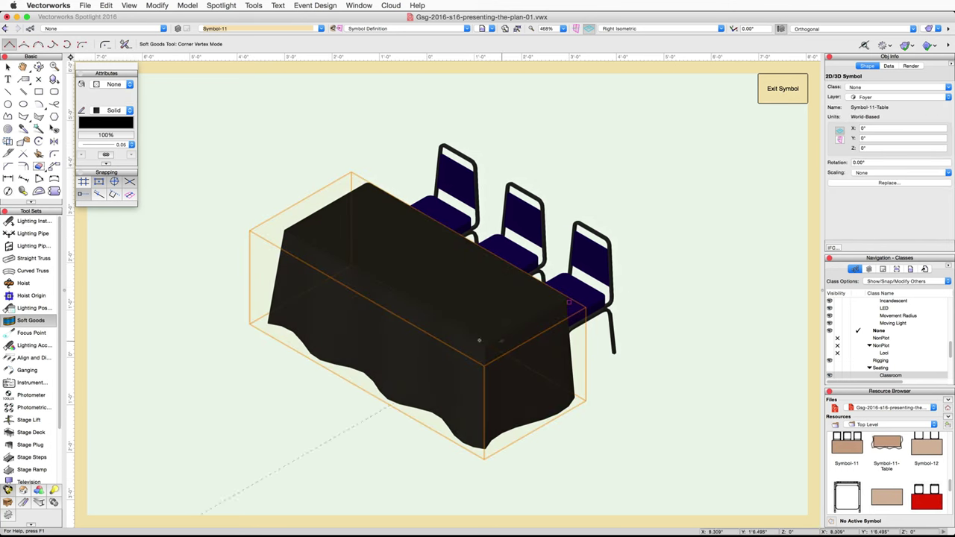
Edit the 2D component of the table symbol, set the rounded rectangle's fill color by class, and exit the symbol.
key("x")
double_click(468, 336)
left_click(375, 142)
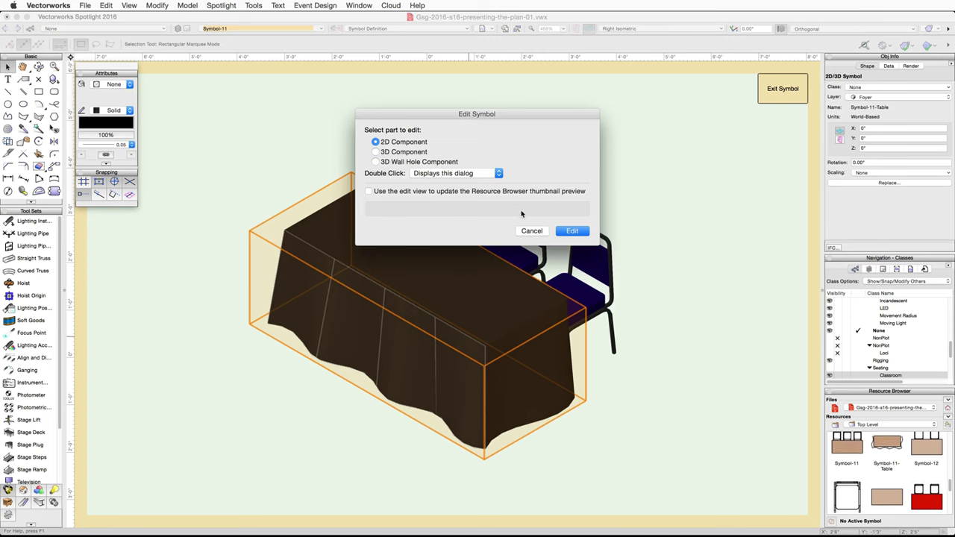
left_click(574, 231)
left_click(450, 365)
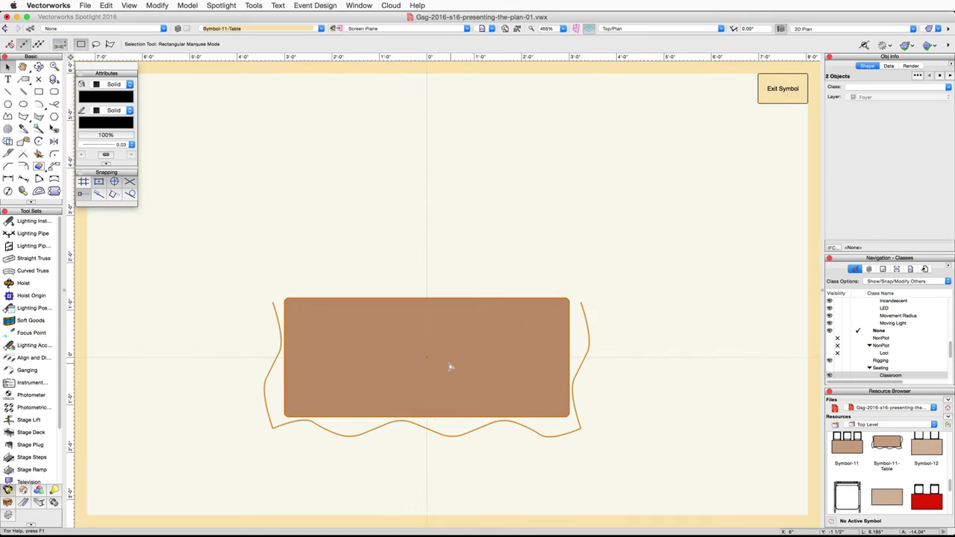
left_click(127, 97)
left_click(176, 112)
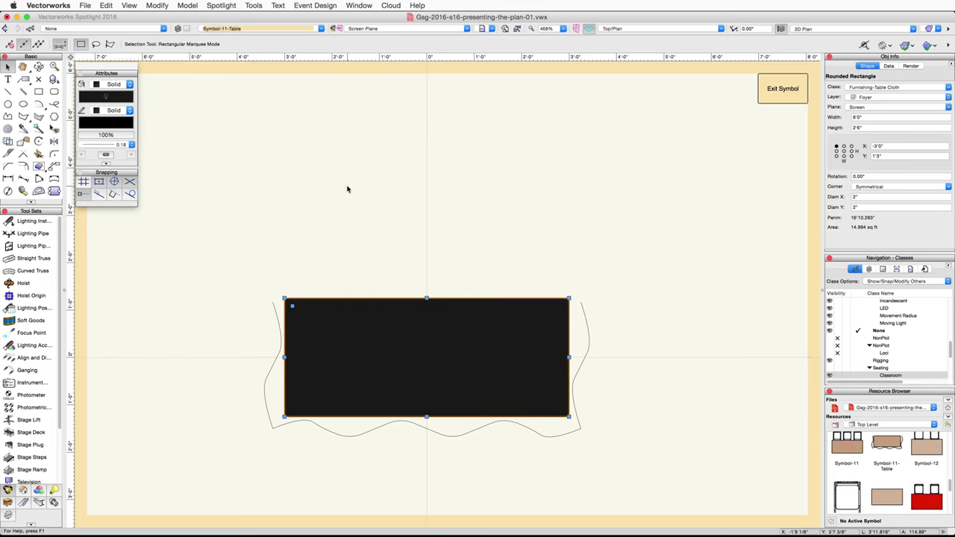
left_click(782, 88)
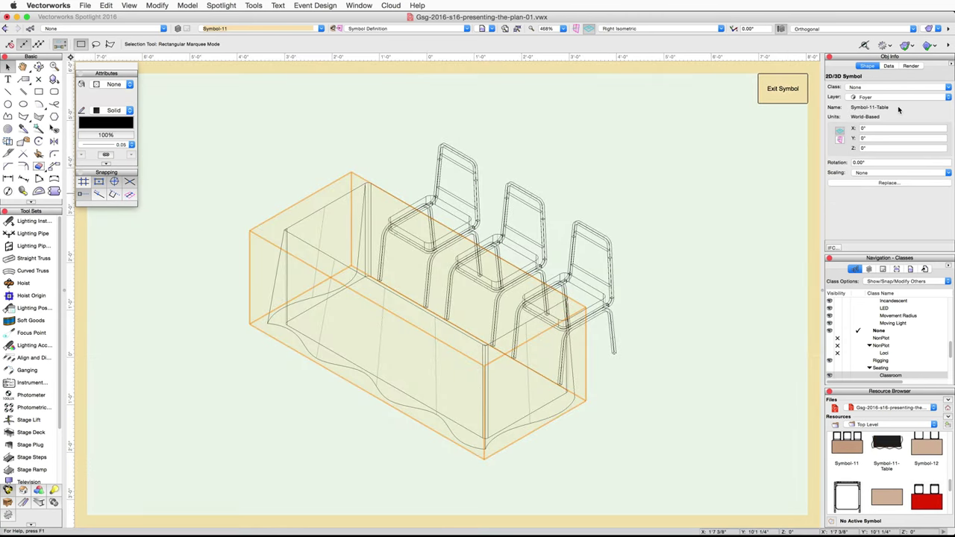
Rename the Symbol-11-Table symbol as 6 x 2.5 Classroom Table and exit the Symbol-11 symbol.
left_click(887, 444)
right_click(887, 444)
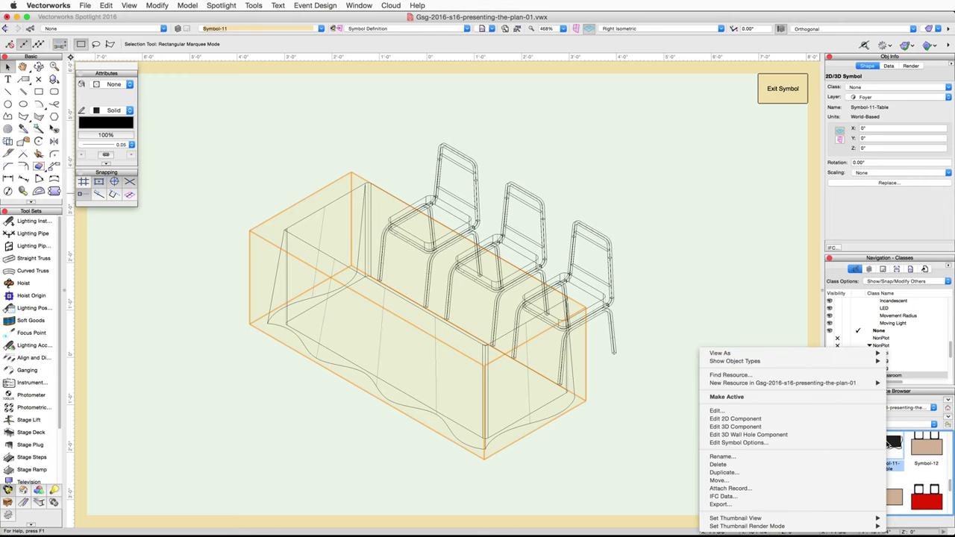
left_click(841, 459)
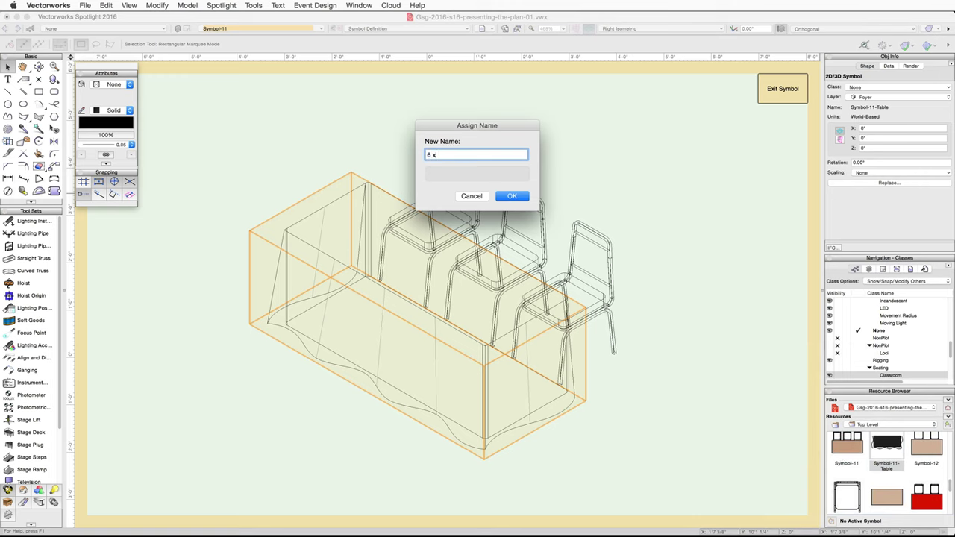
type("Table")
key("Return")
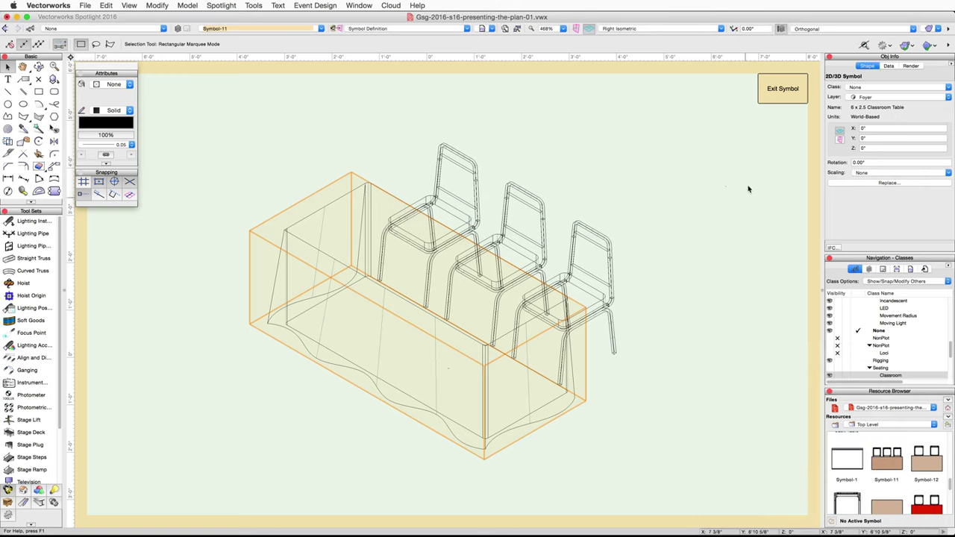
left_click(775, 99)
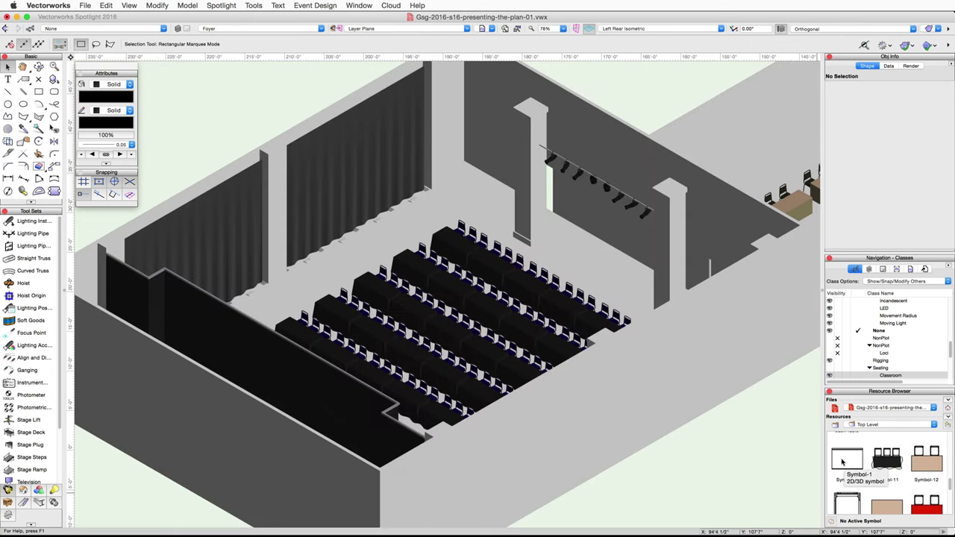
Rename the Symbol-11 symbol as Classroom Seating Table.
right_click(887, 462)
left_click(854, 460)
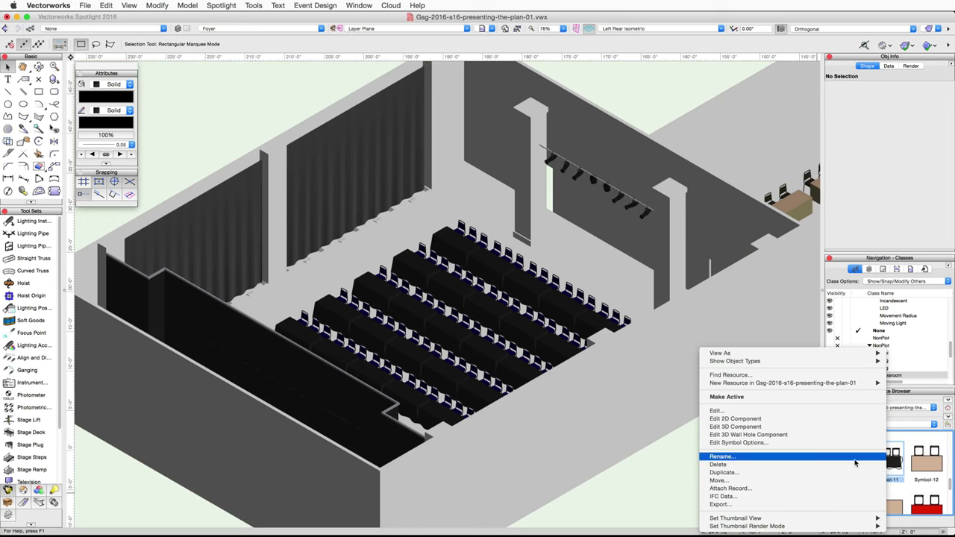
type("Classroom Seating Table")
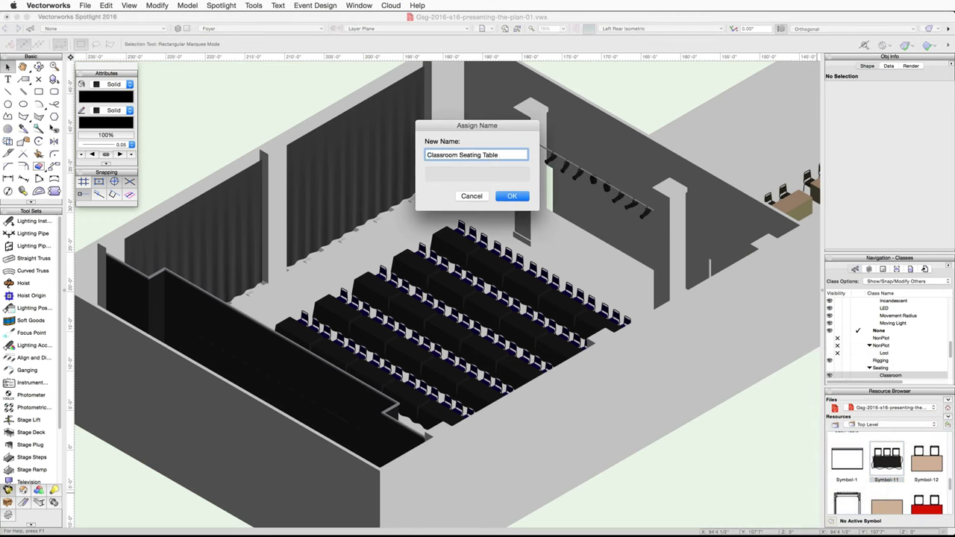
key("Return")
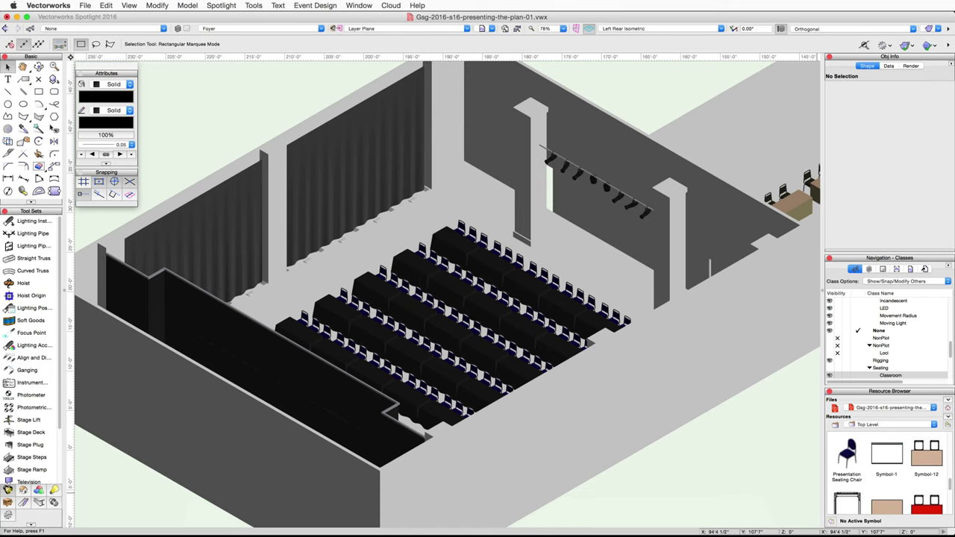
Fly over to the tables with two chairs and the round tables, and open Symbol-12's 3D component for editing.
left_click(38, 67)
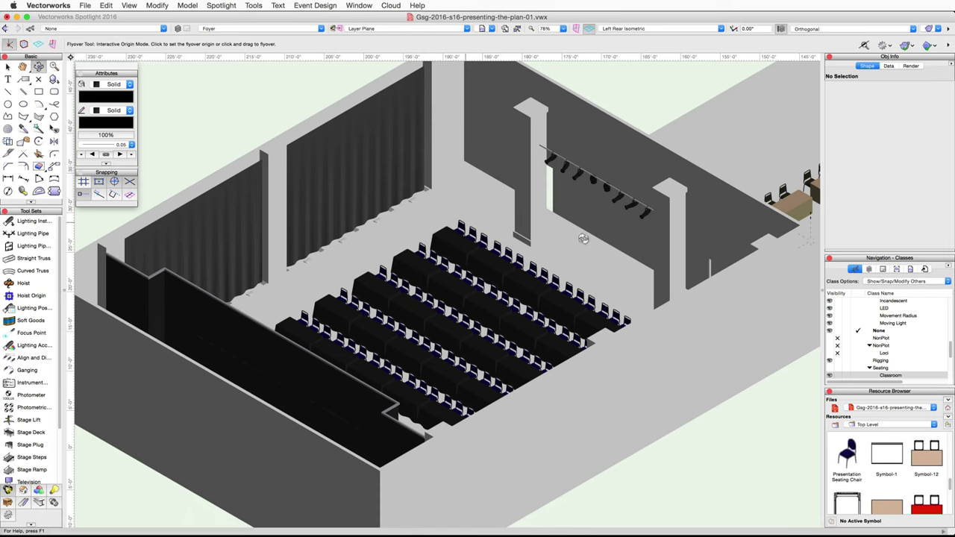
left_click_drag(745, 175, 671, 257)
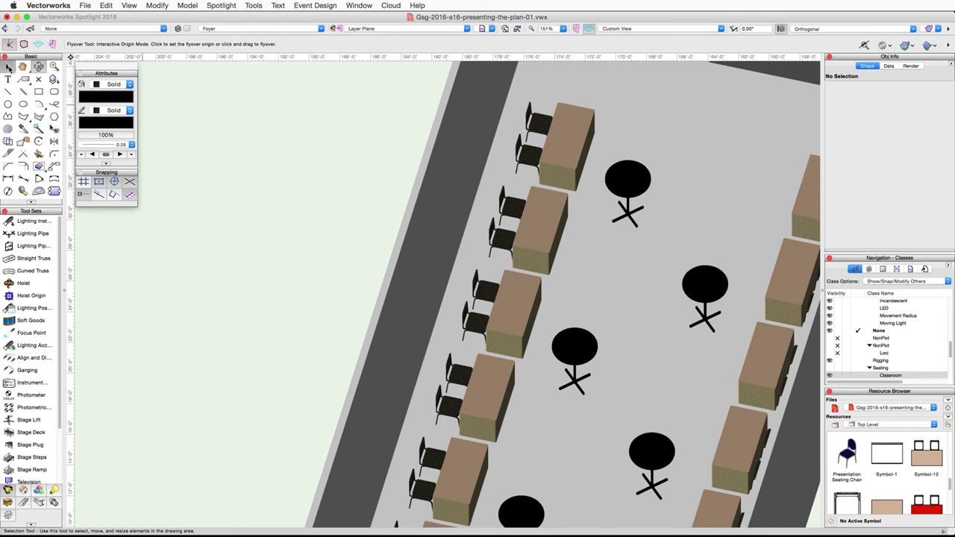
left_click(9, 67)
double_click(571, 145)
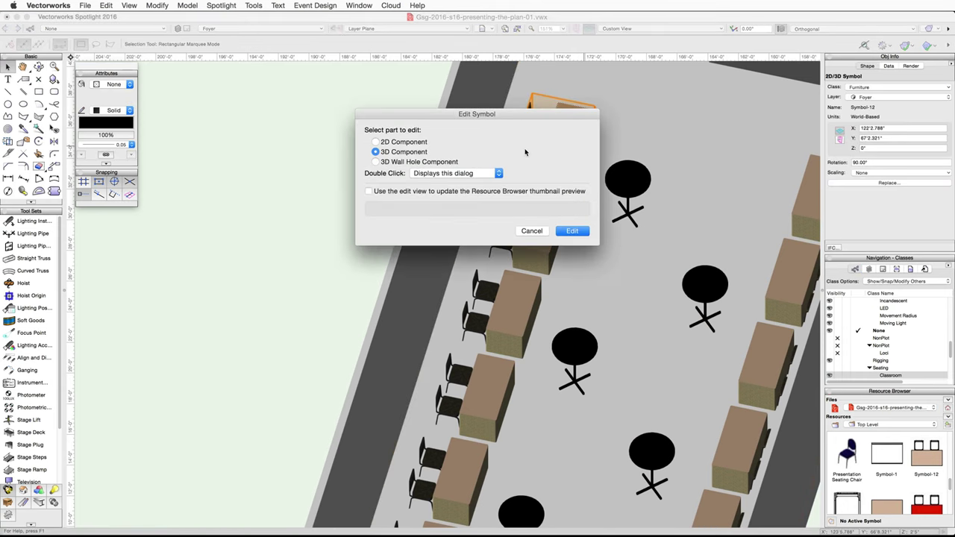
left_click(572, 230)
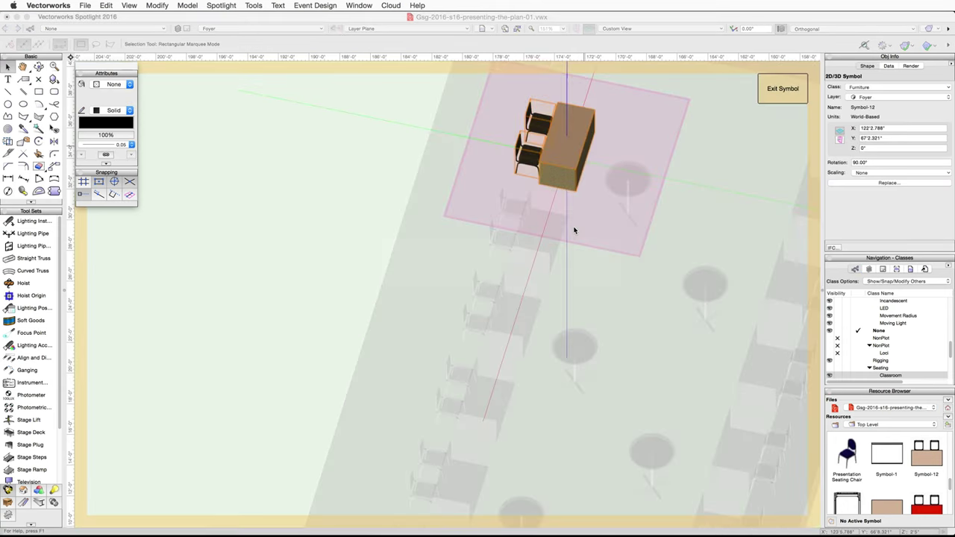
scroll(561, 292, "up", 5)
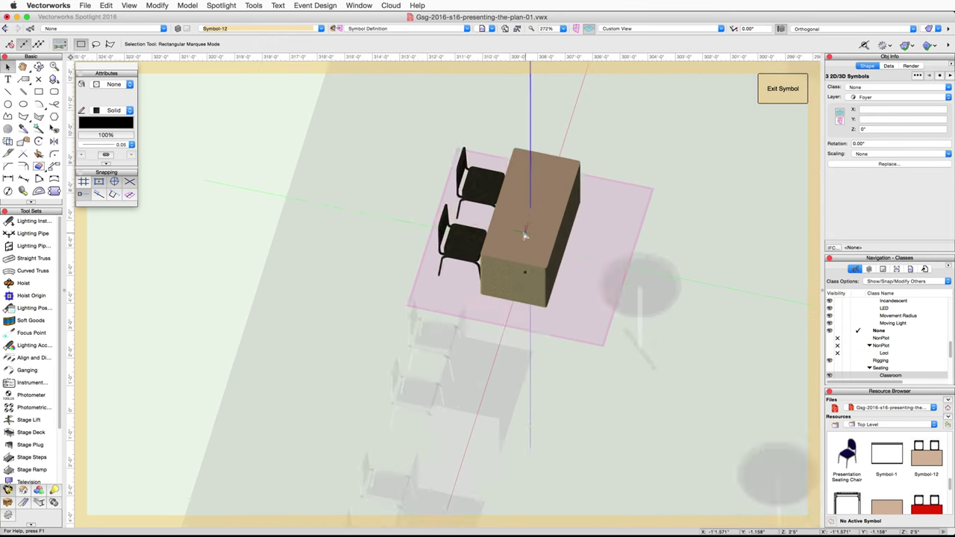
Open the chair symbol's 3D component and set the seat and backrest extrudes to Class Texture.
double_click(448, 251)
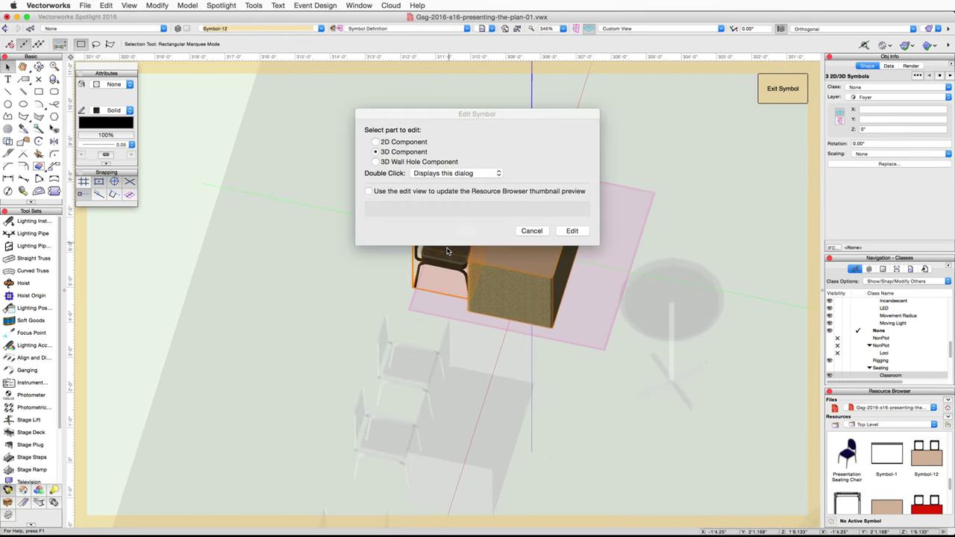
left_click(573, 230)
scroll(418, 258, "up", 5)
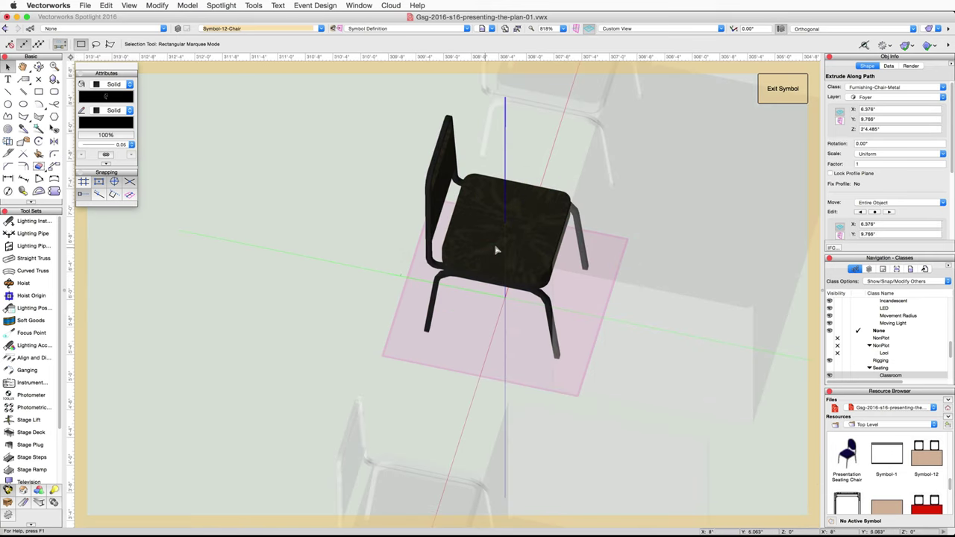
left_click(499, 248)
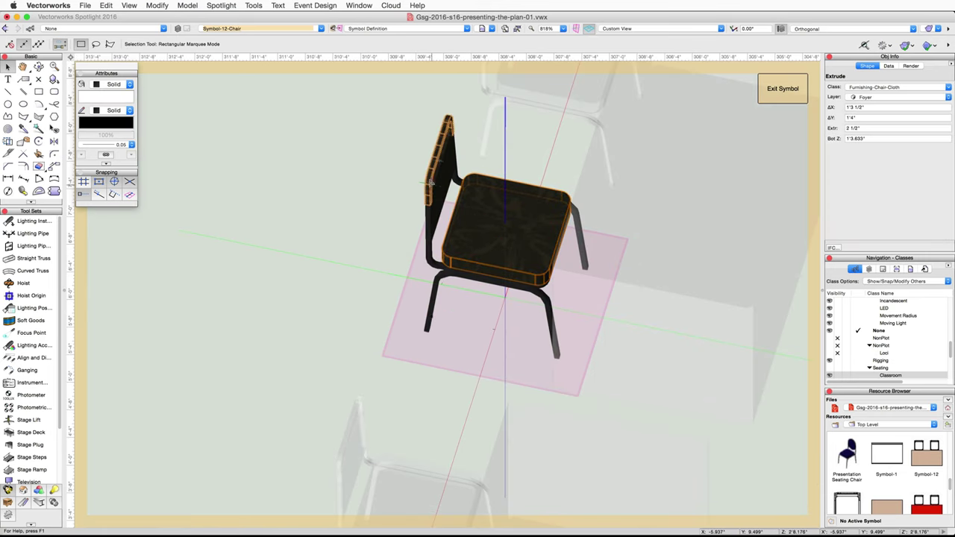
left_click(438, 188, "shift")
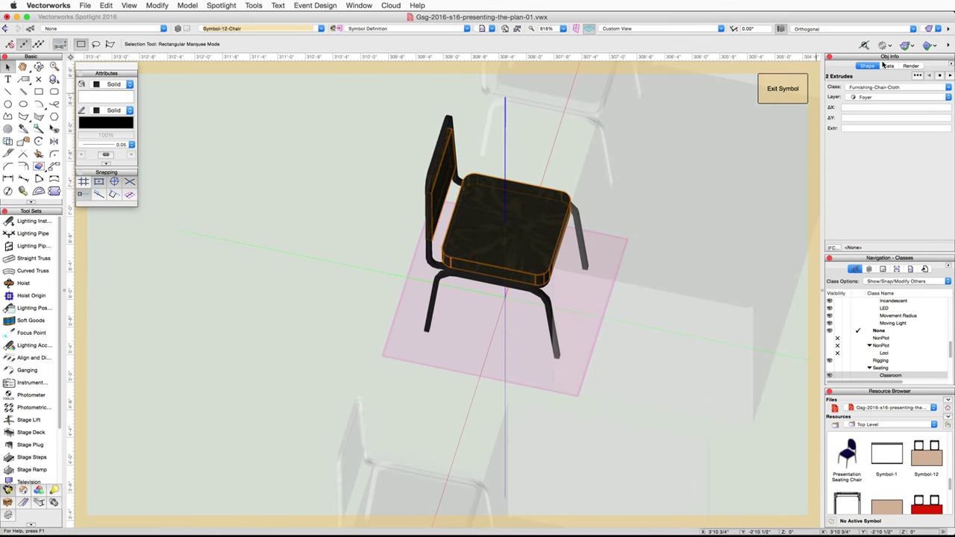
left_click(910, 65)
left_click(850, 160)
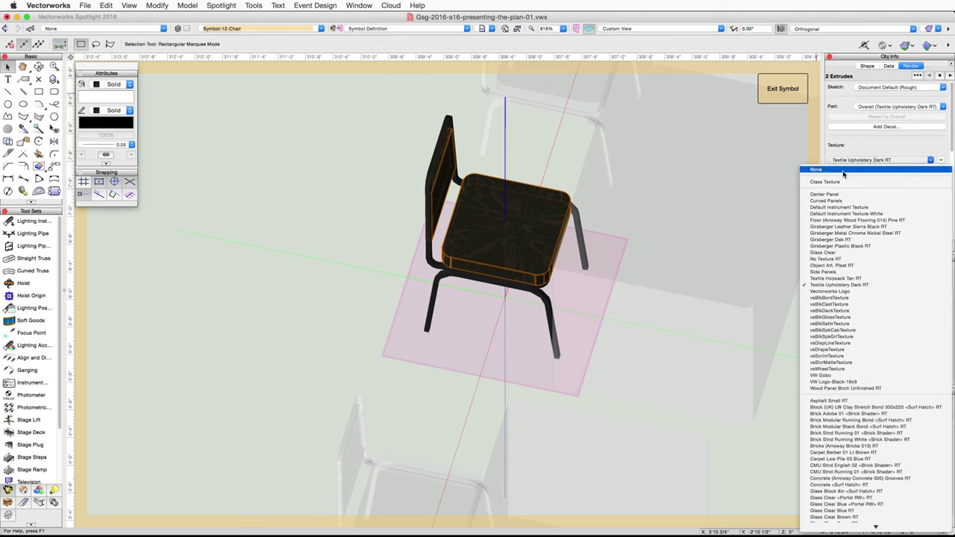
left_click(840, 183)
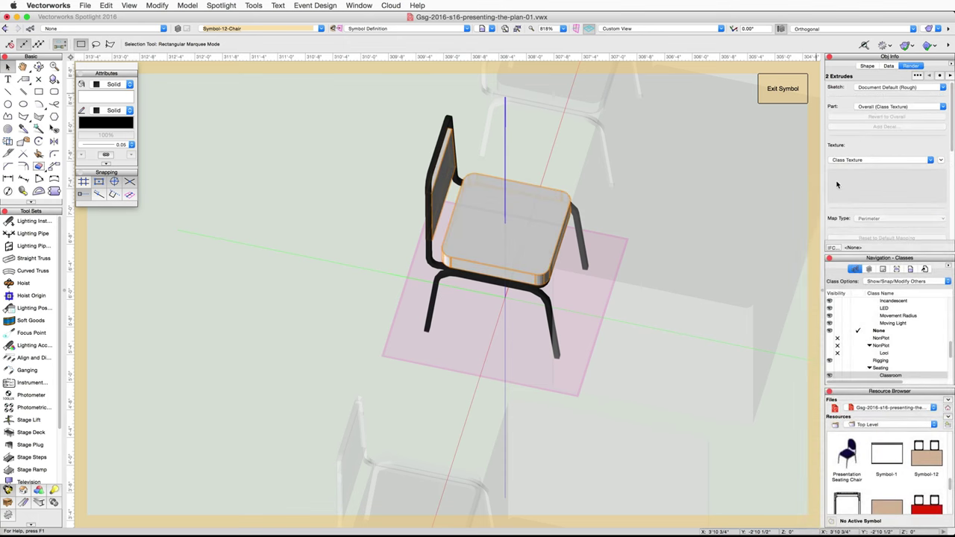
Set the fill color of the chair's seat and backrest by class and exit the chair symbol.
left_click(123, 99)
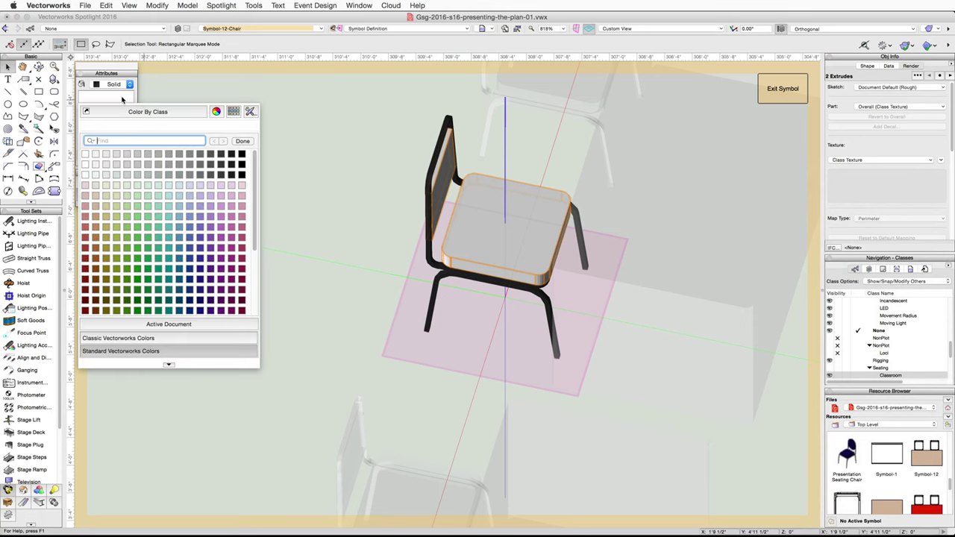
left_click(190, 115)
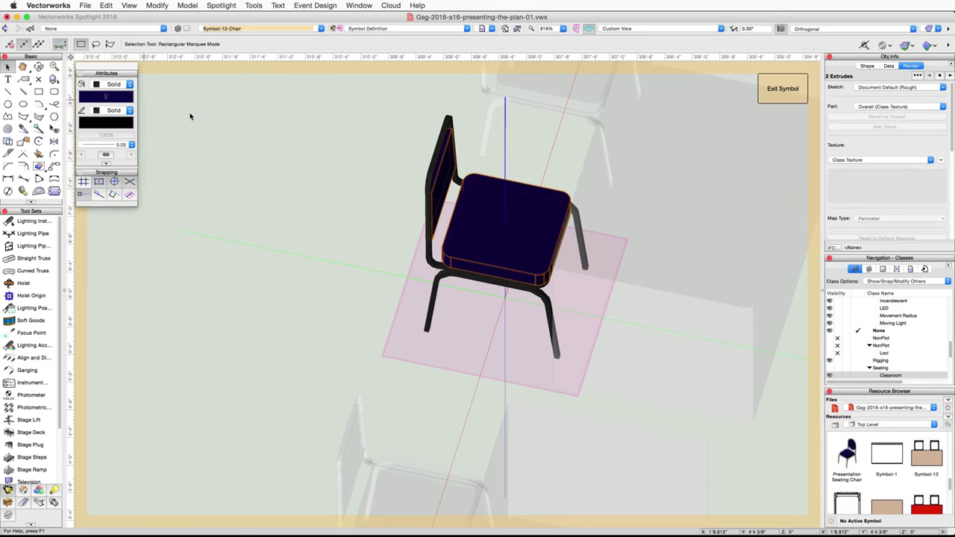
left_click(793, 89)
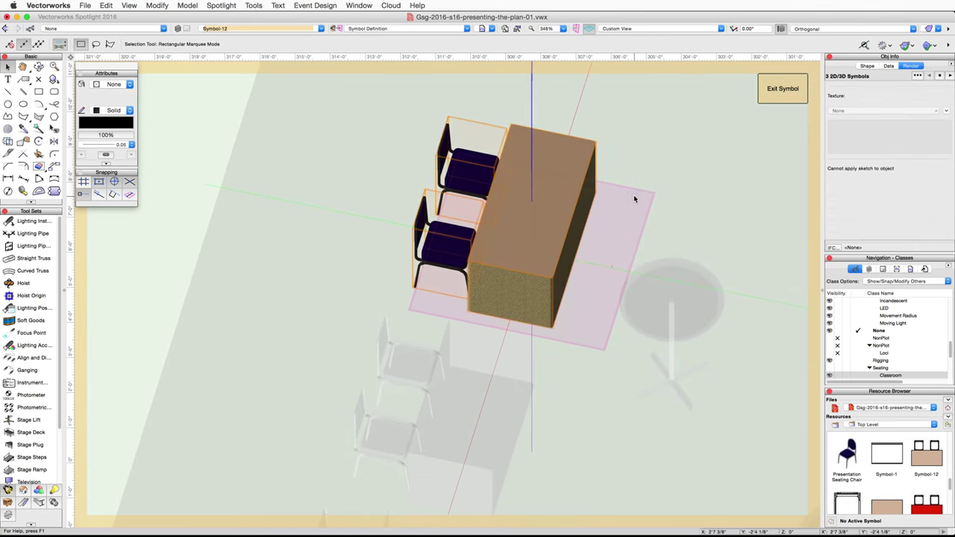
Open the table symbol's 3D component and set the table extrude to Class Texture with its fill color by class.
double_click(576, 180)
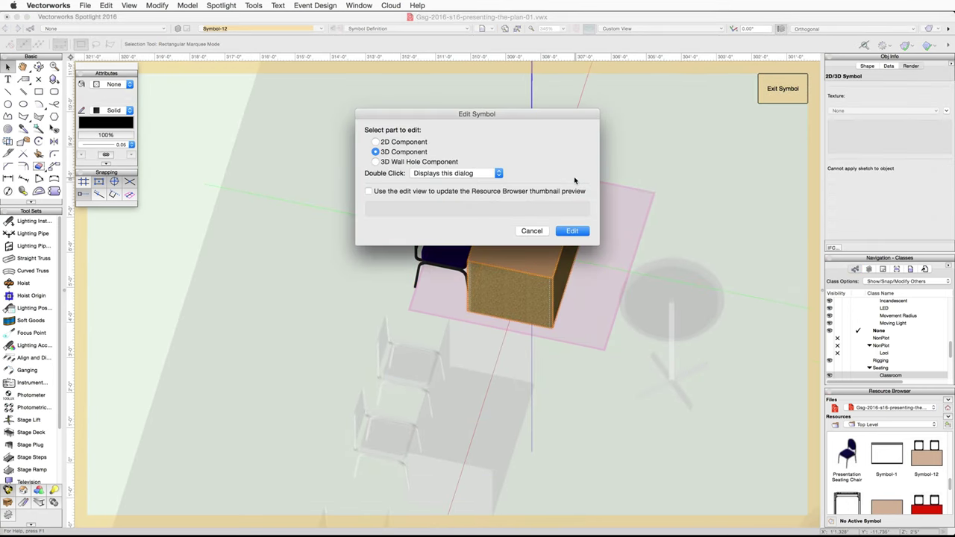
left_click(572, 231)
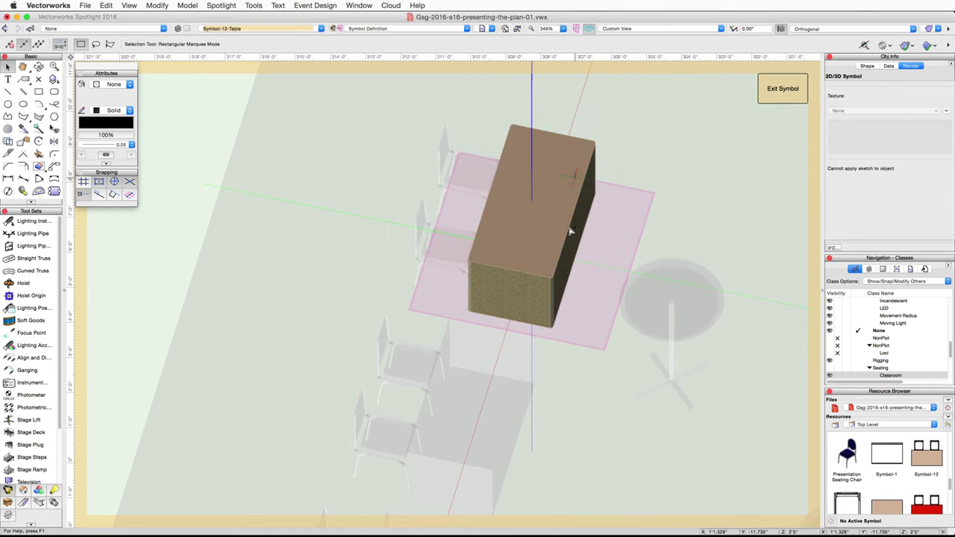
left_click(571, 214)
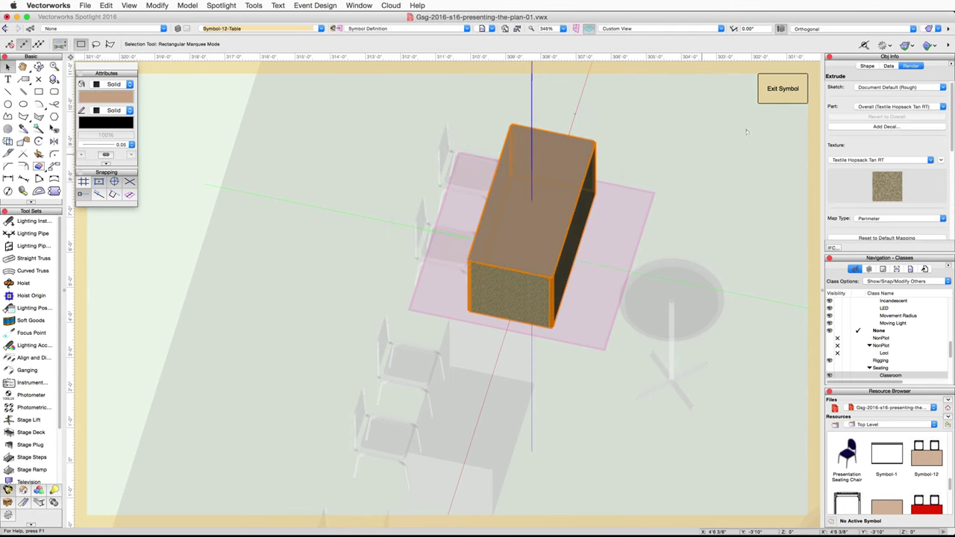
left_click(856, 160)
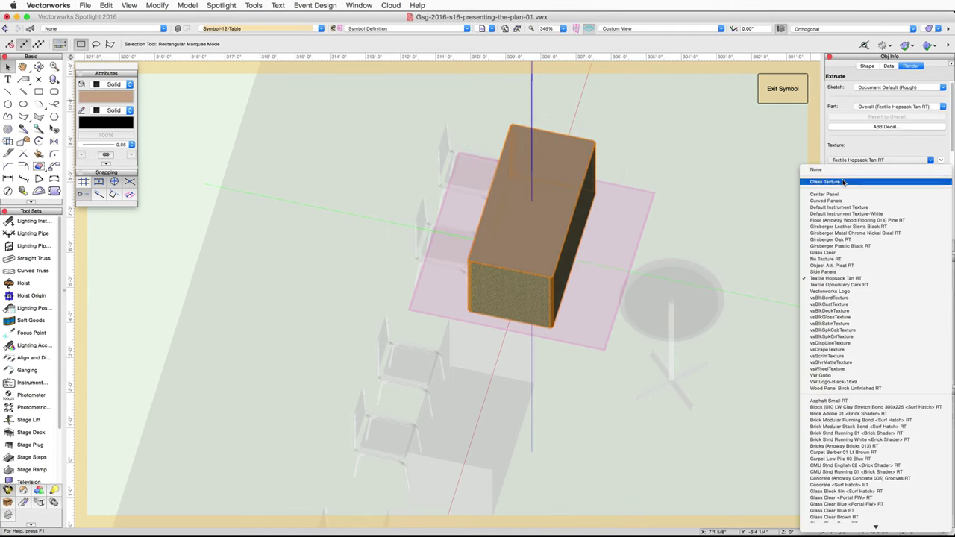
left_click(841, 184)
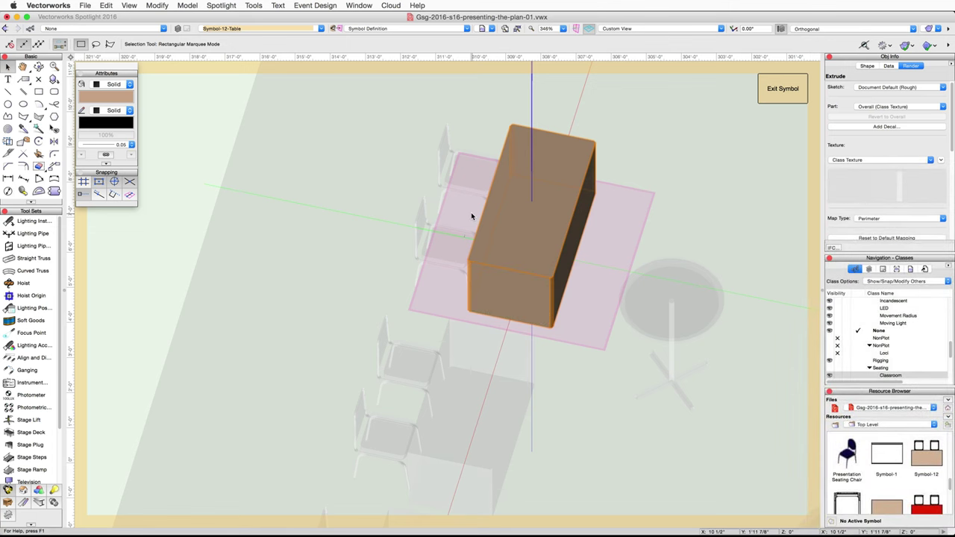
left_click(126, 100)
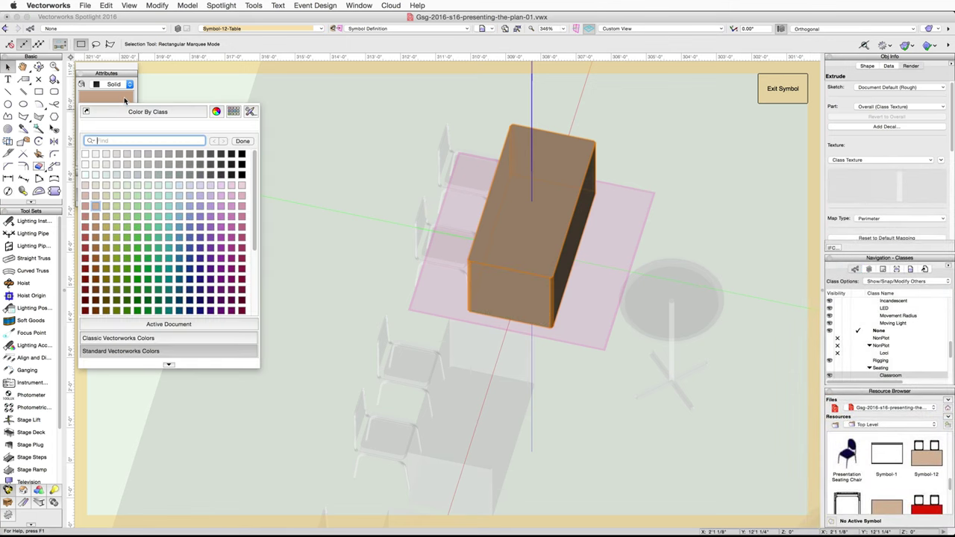
left_click(165, 112)
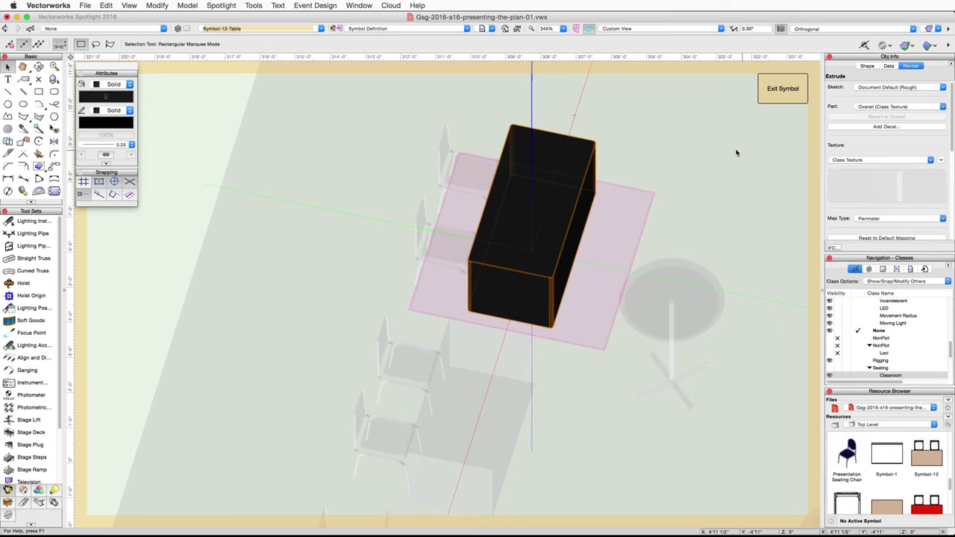
In Top/Plan view, draw a Soft Goods skirt along the table's two short sides and the long side away from the chairs.
left_click(685, 30)
left_click(684, 38)
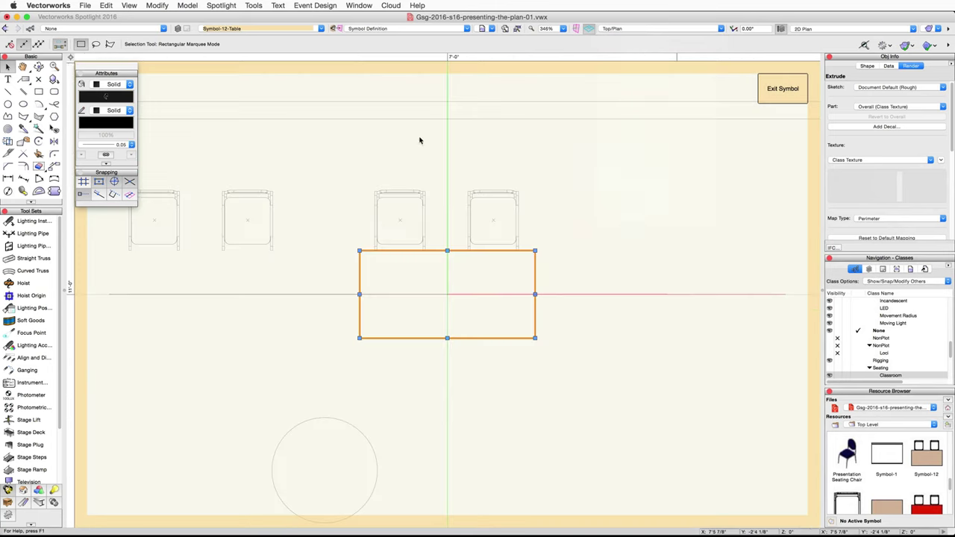
left_click(30, 320)
scroll(360, 252, "up", 3)
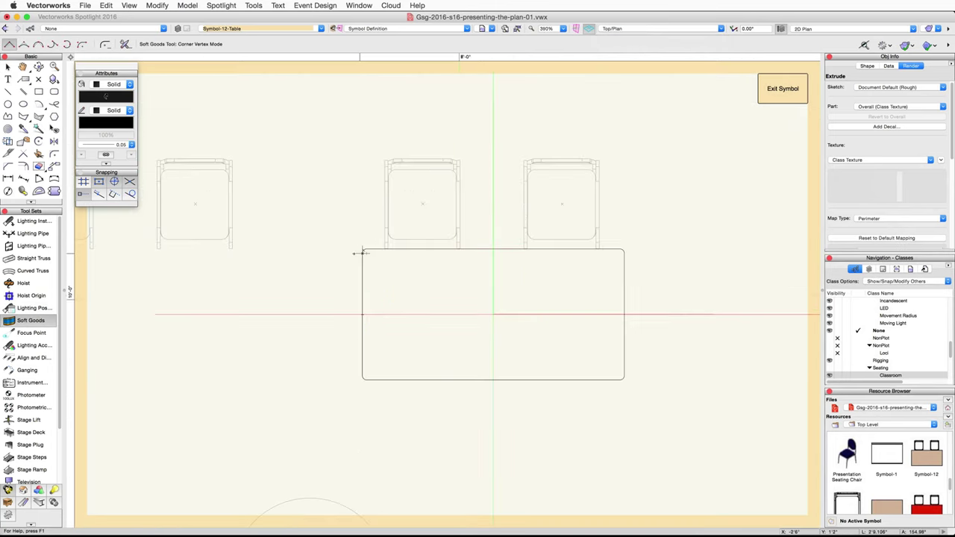
left_click(362, 254)
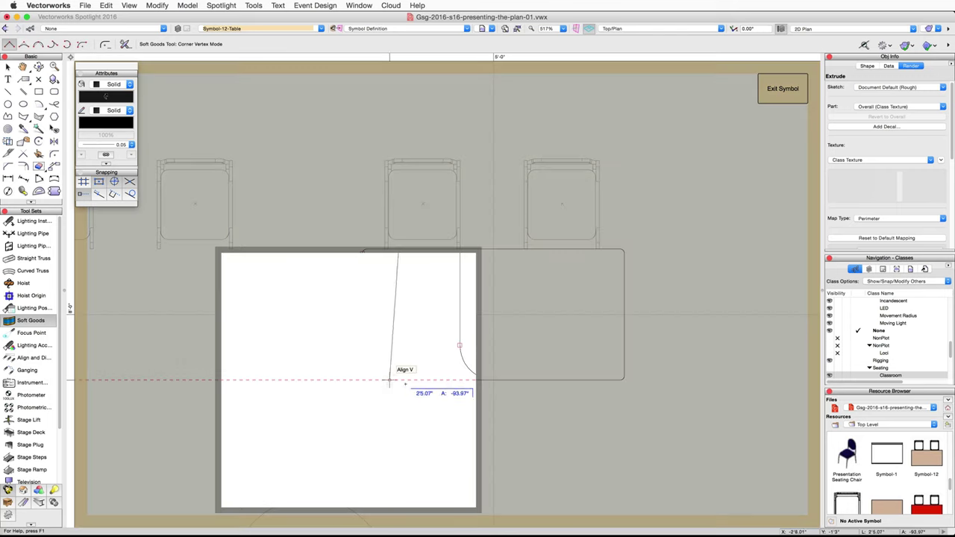
left_click(363, 379)
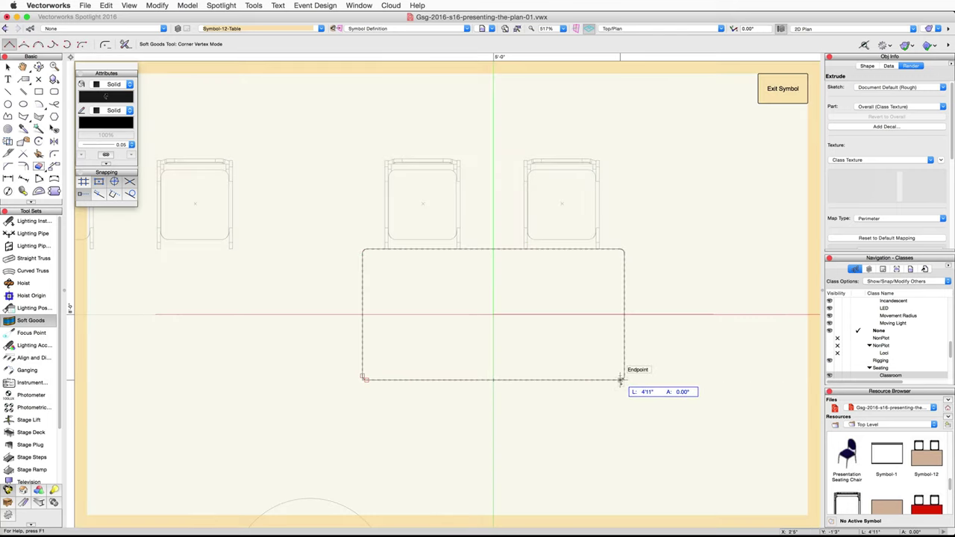
left_click(619, 380)
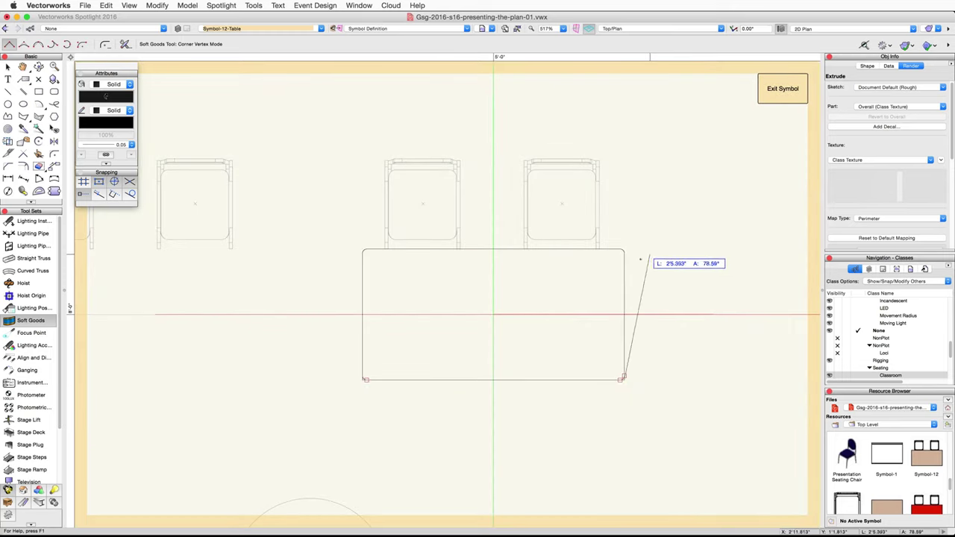
double_click(621, 254)
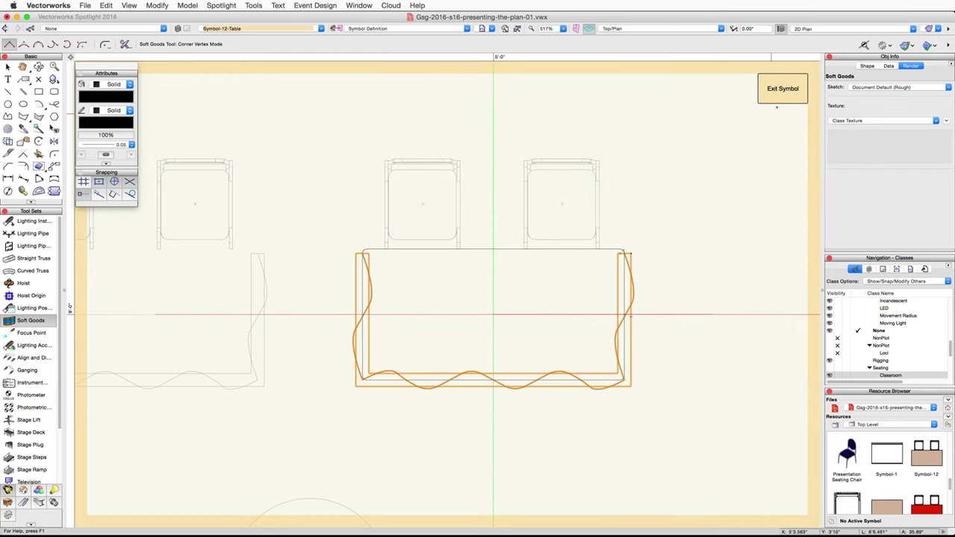
Set the table skirt's function to Border with a height of 2'5" and exit the table symbol.
left_click(868, 66)
left_click(903, 154)
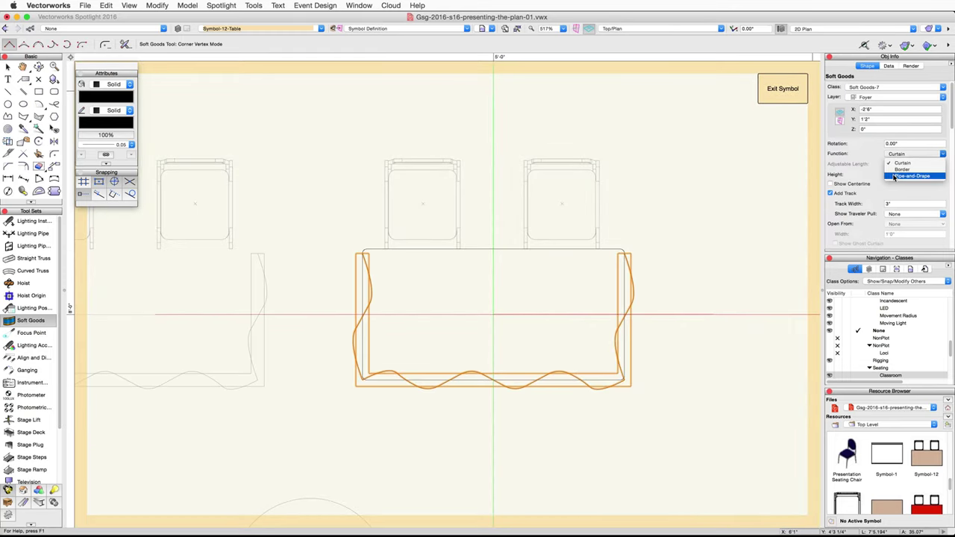
left_click(900, 170)
type("2'5")
key("Return")
left_click(776, 89)
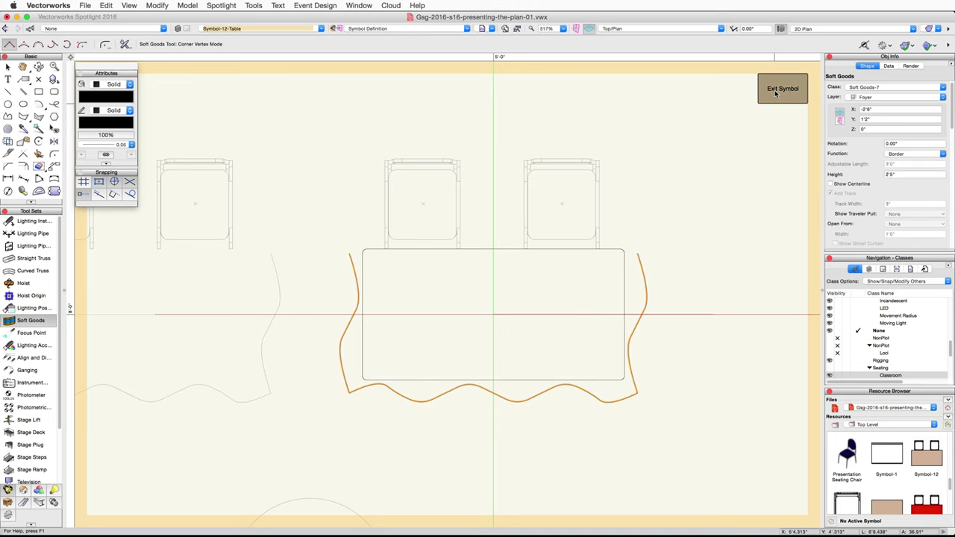
Edit the table symbol's 2D component, set the tabletop polygon's fill color by class, and exit both the table symbol and Symbol-12.
double_click(582, 183)
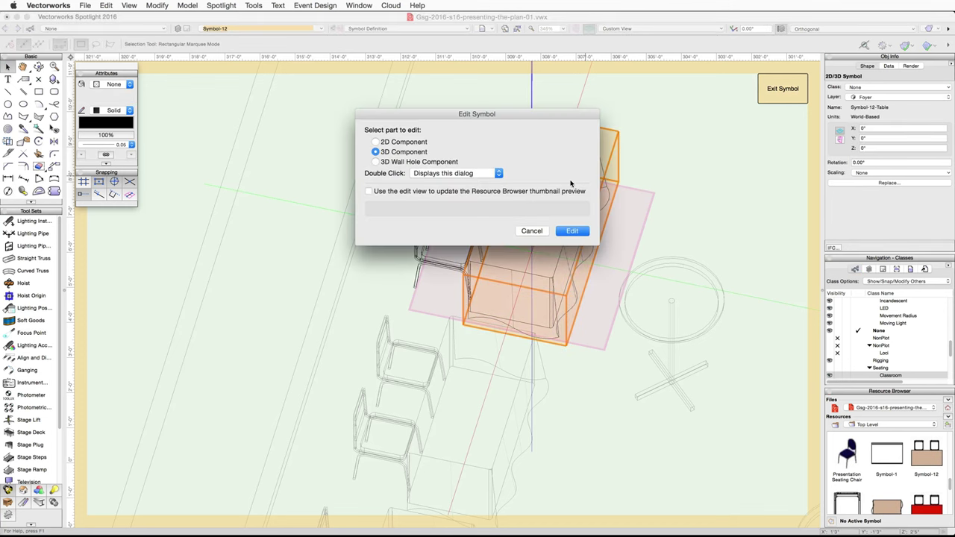
left_click(375, 141)
left_click(567, 231)
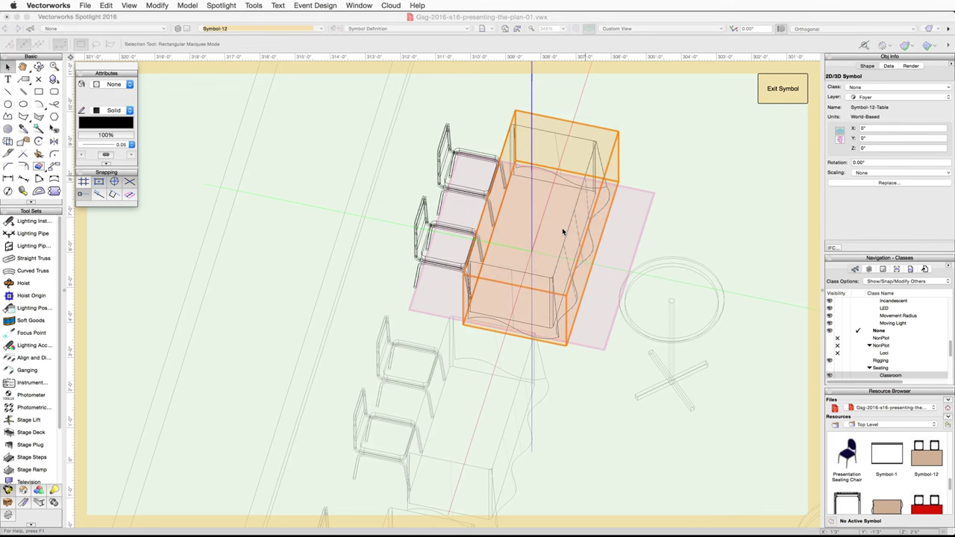
left_click(504, 205)
left_click(105, 95)
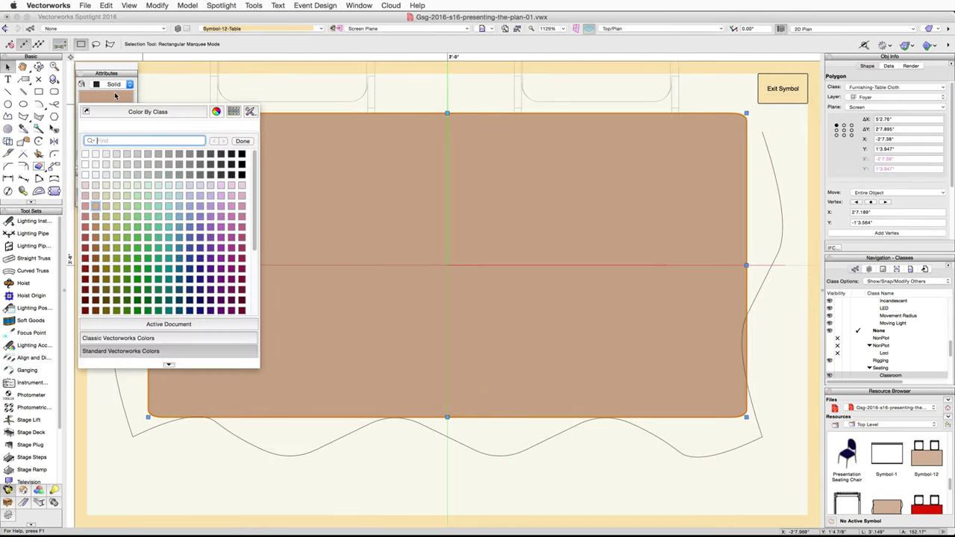
left_click(88, 153)
left_click(780, 91)
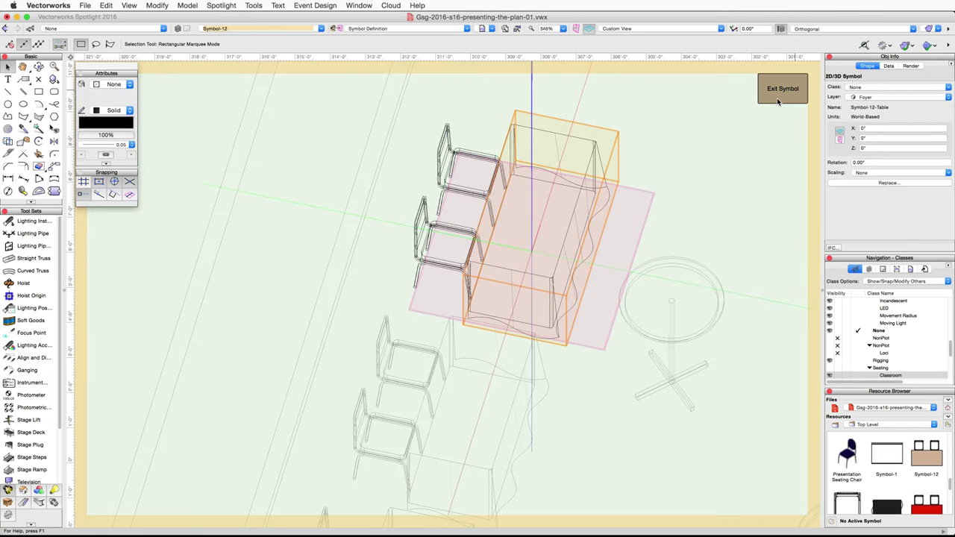
left_click(777, 99)
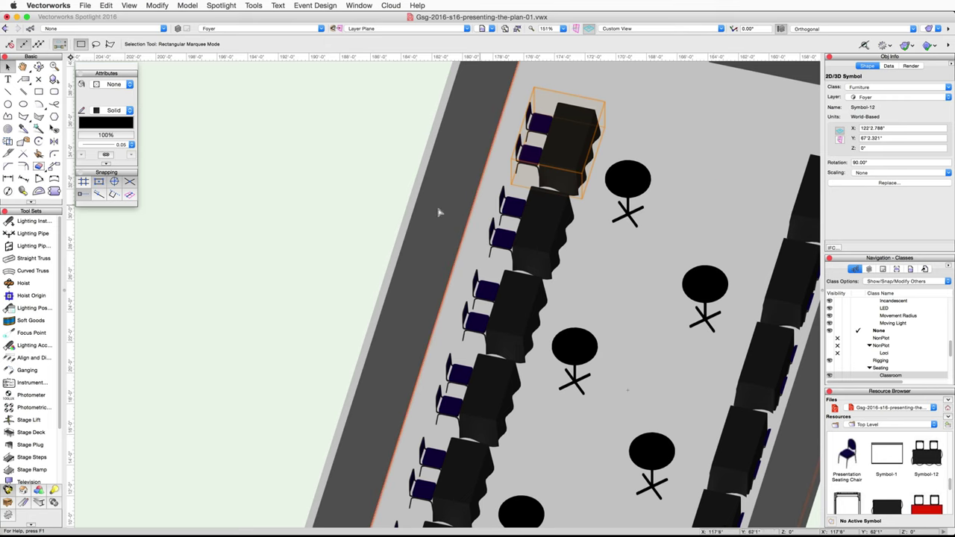
Use Select Similar to select both floor slabs by picking the main room's floor in the 3D view.
key("shift+c")
left_click_drag(326, 197, 357, 340)
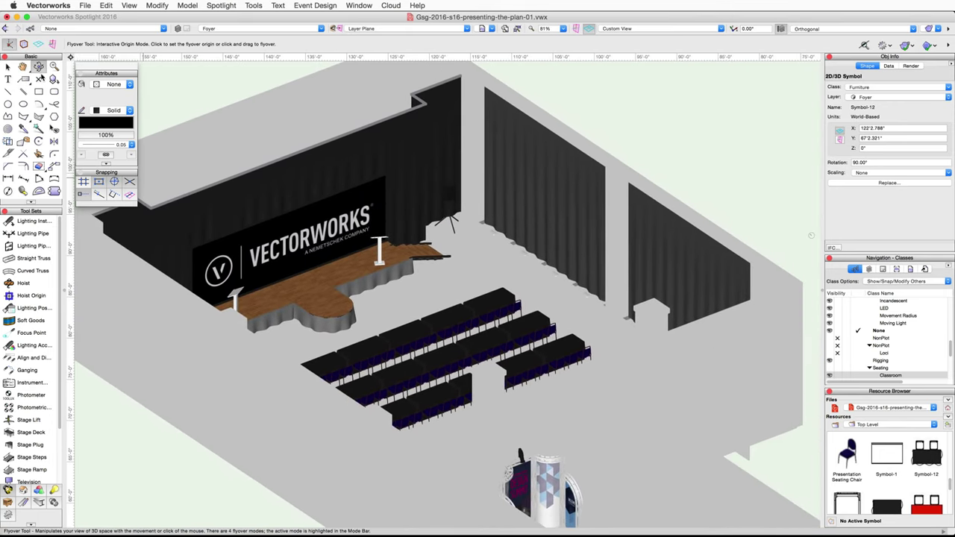
left_click(39, 128)
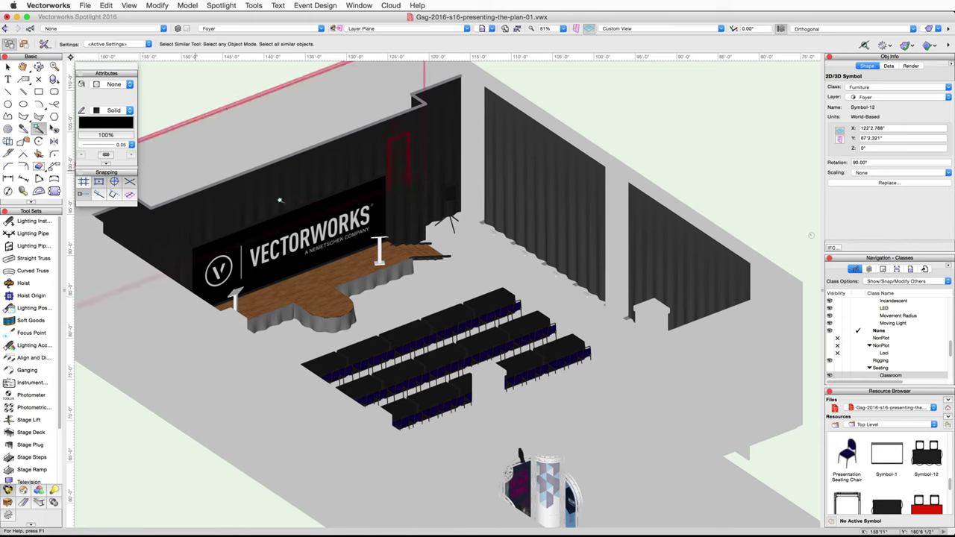
left_click(490, 272)
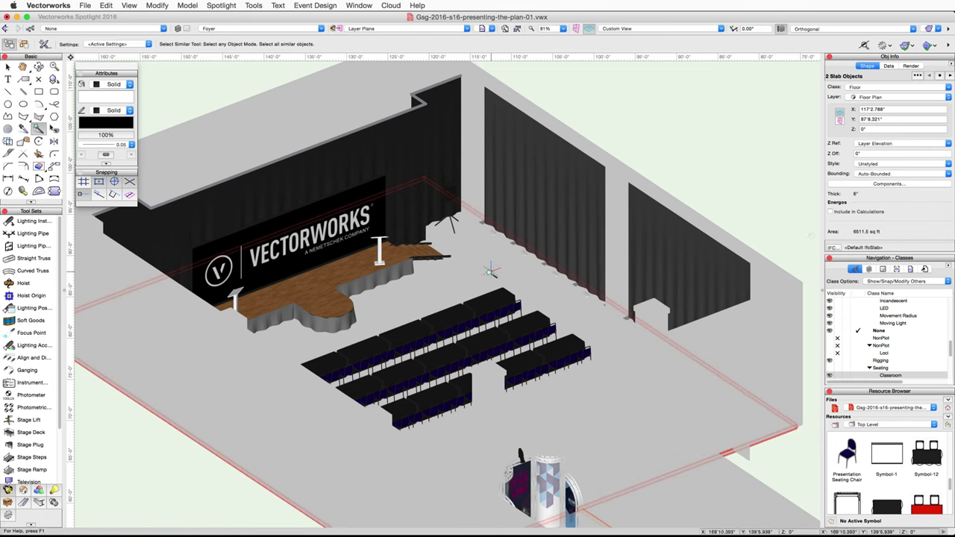
Edit the selected slabs' 6" component, setting its section fill color by class and its texture to Class Texture.
left_click(897, 185)
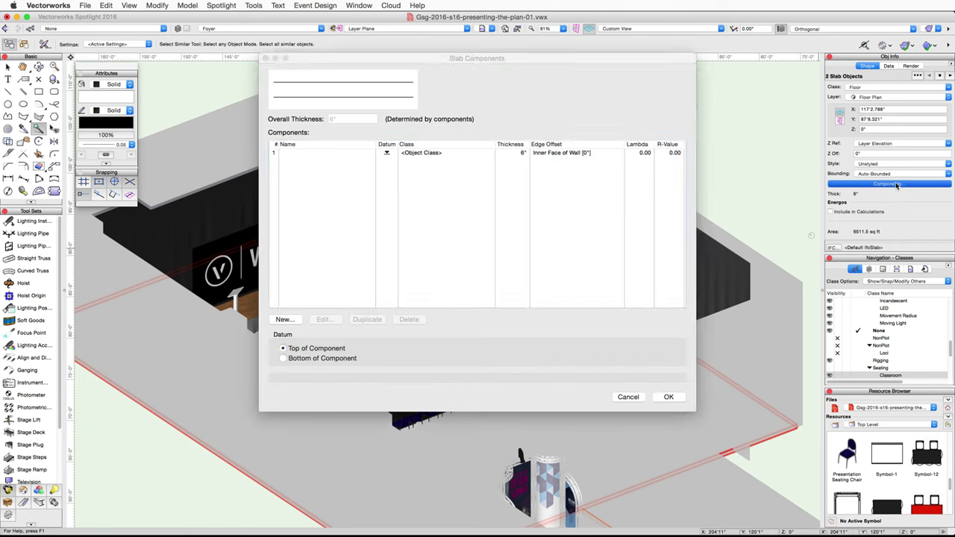
left_click(299, 153)
left_click(325, 319)
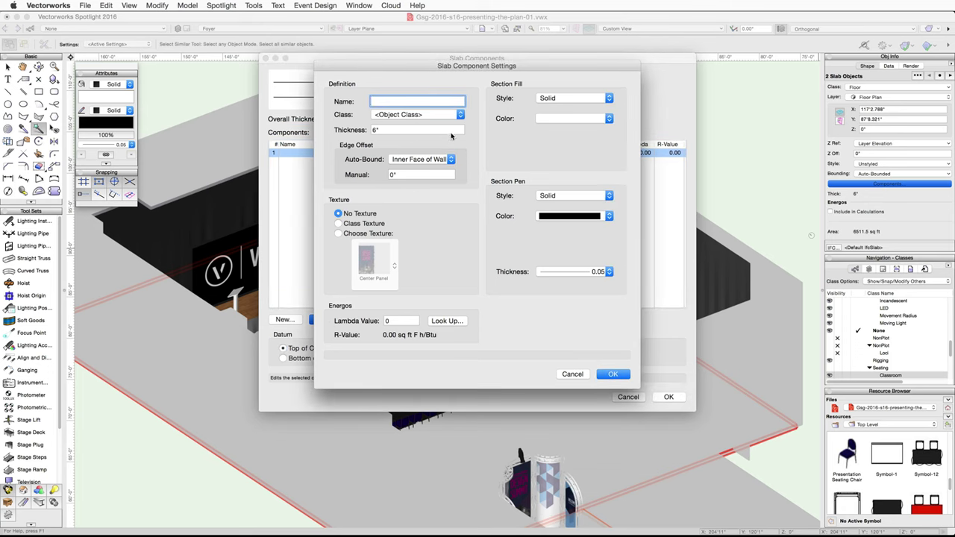
left_click(404, 116)
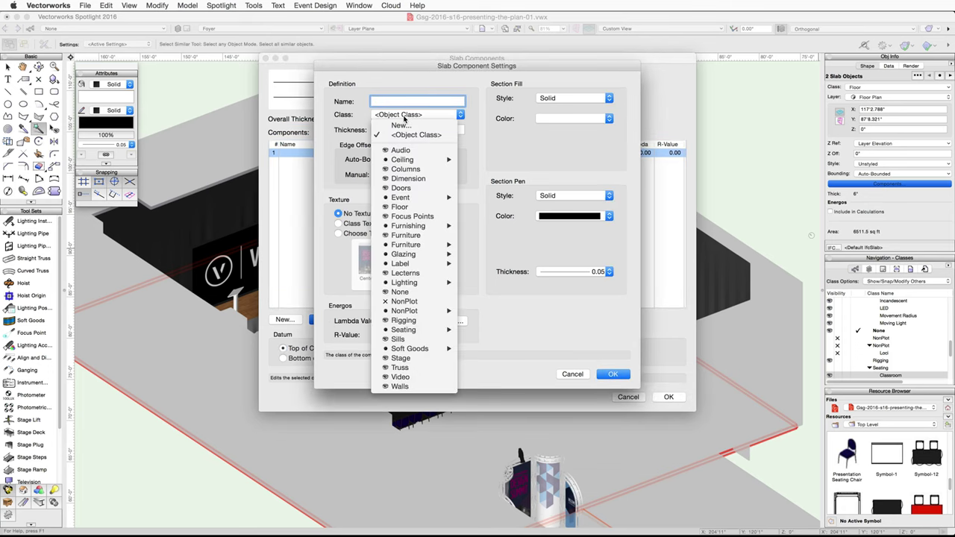
left_click(416, 135)
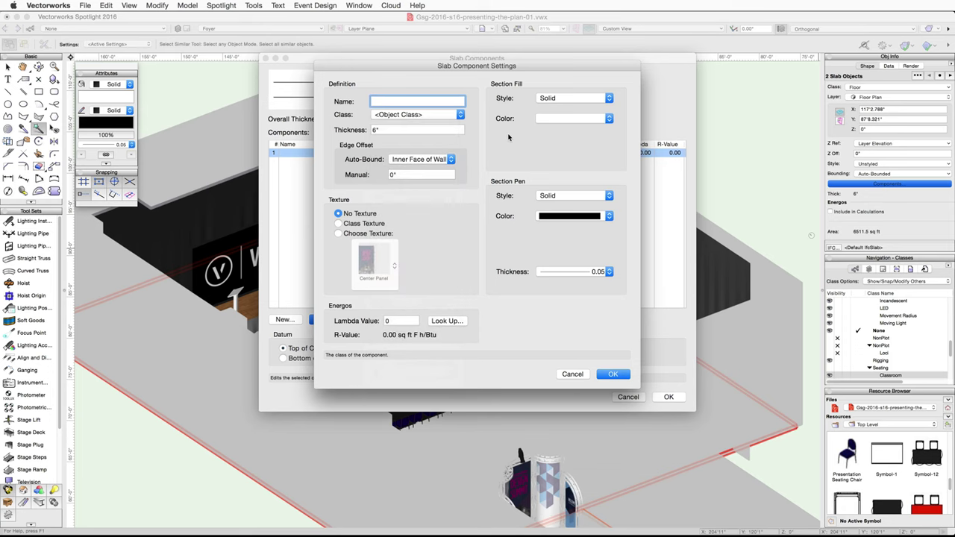
left_click(562, 119)
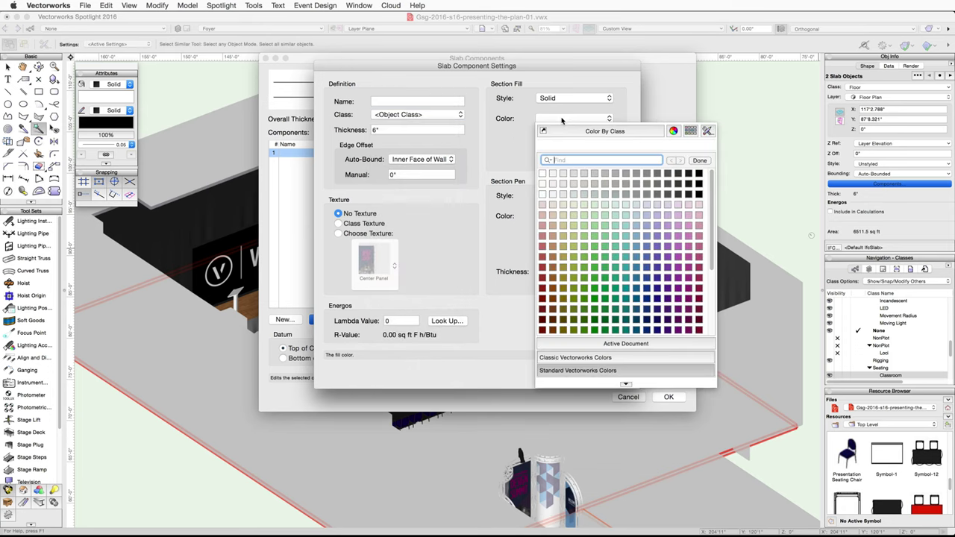
left_click(581, 131)
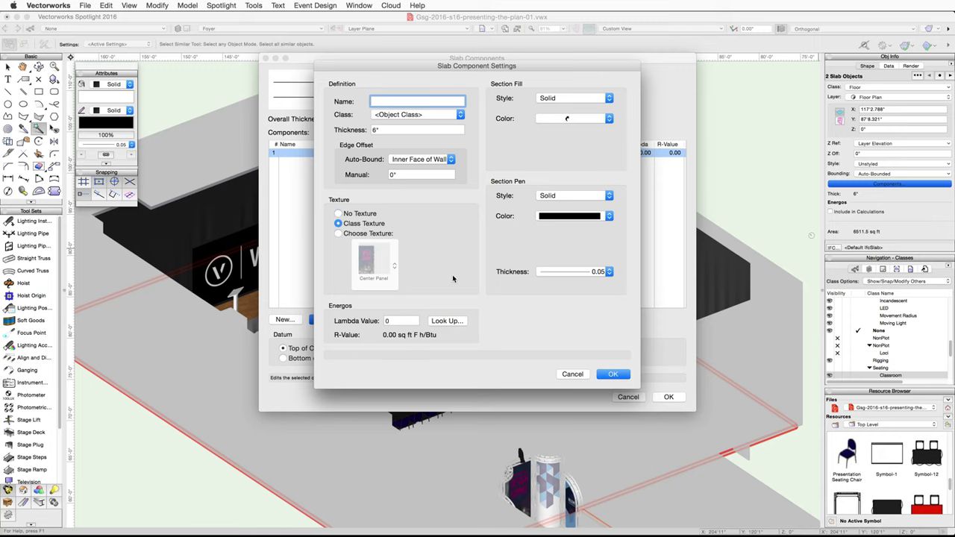
left_click(613, 373)
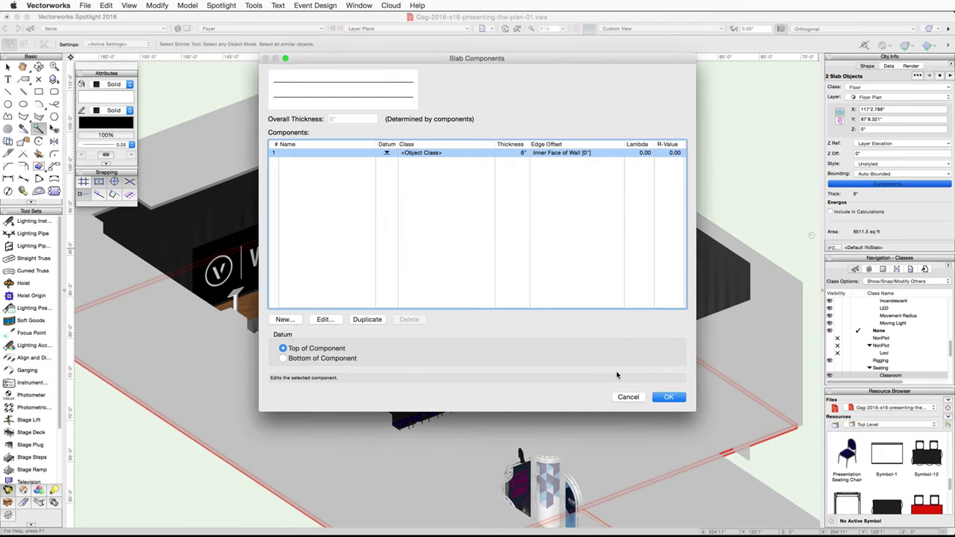
left_click(669, 397)
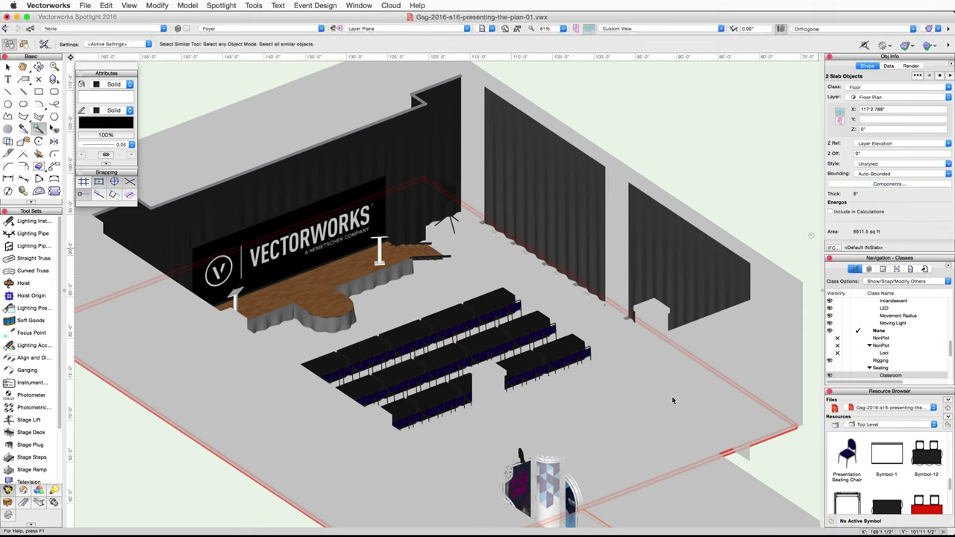
Edit the Floor class and set its solid fill to a custom muted teal chosen from the color wheel.
left_click(253, 5)
left_click(260, 19)
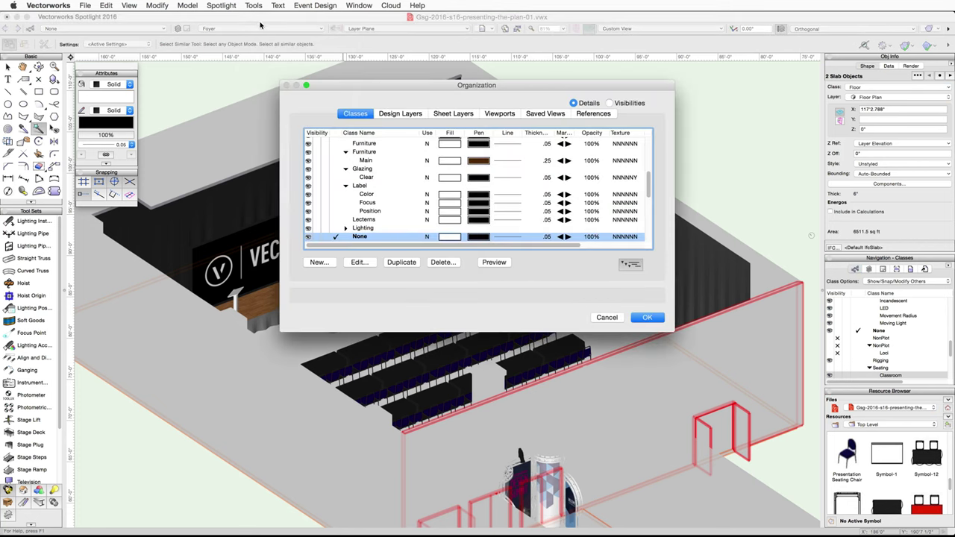
scroll(345, 198, "up", 5)
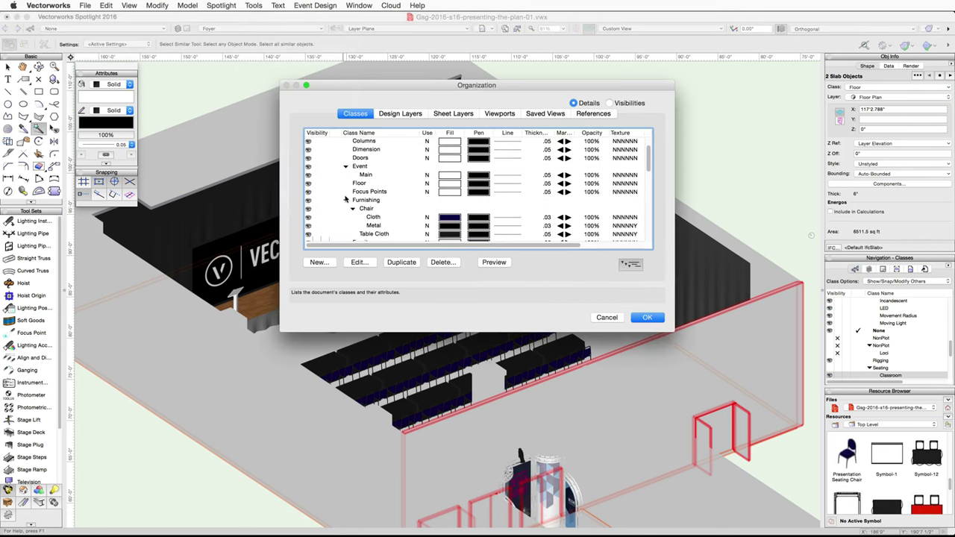
left_click(359, 185)
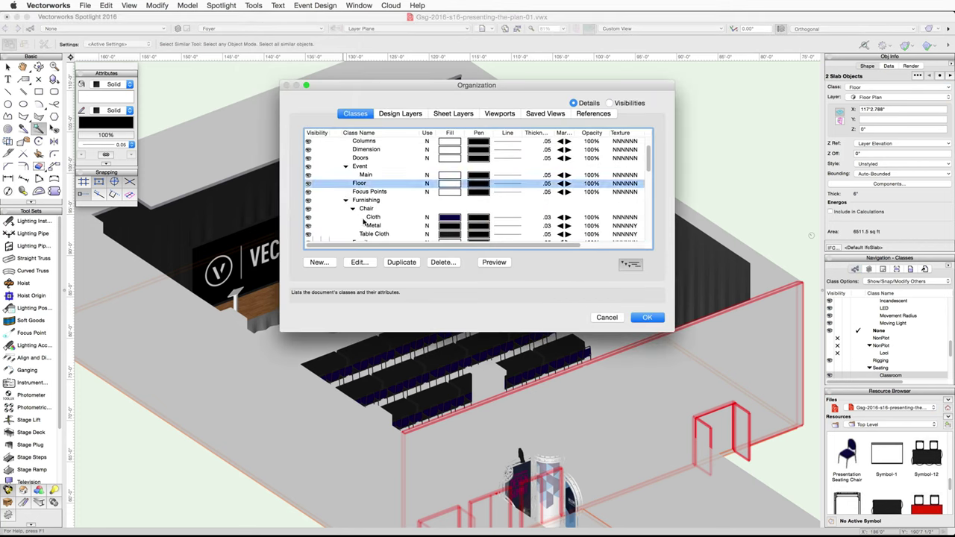
left_click(358, 262)
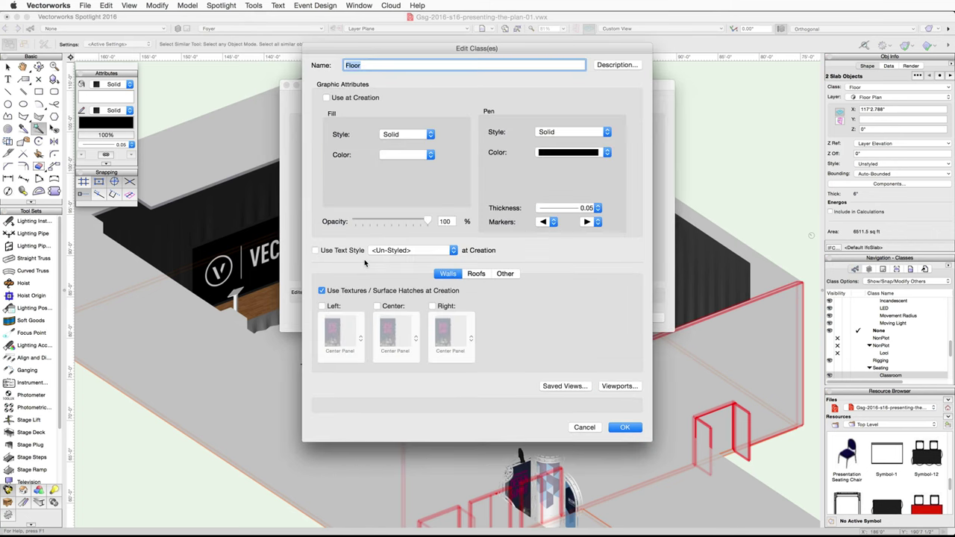
left_click(412, 155)
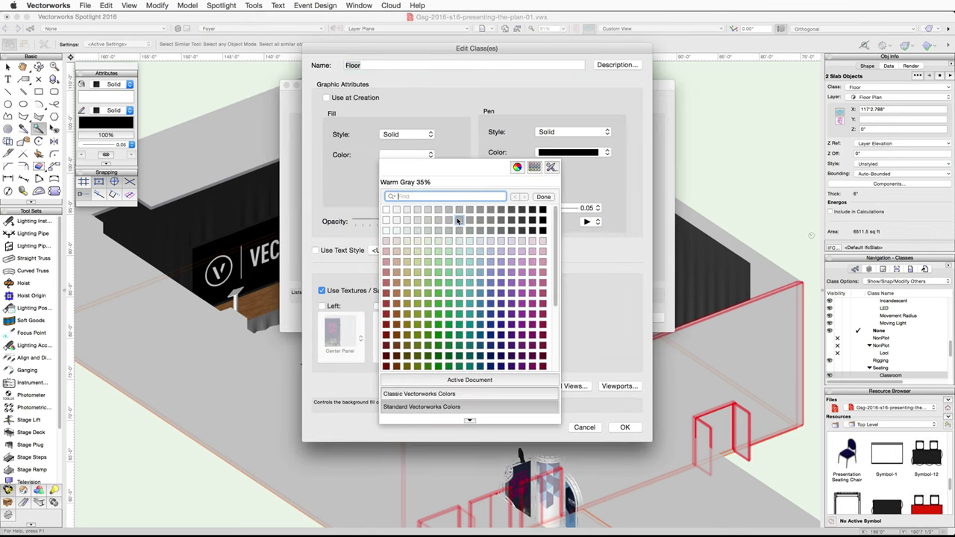
left_click(482, 232)
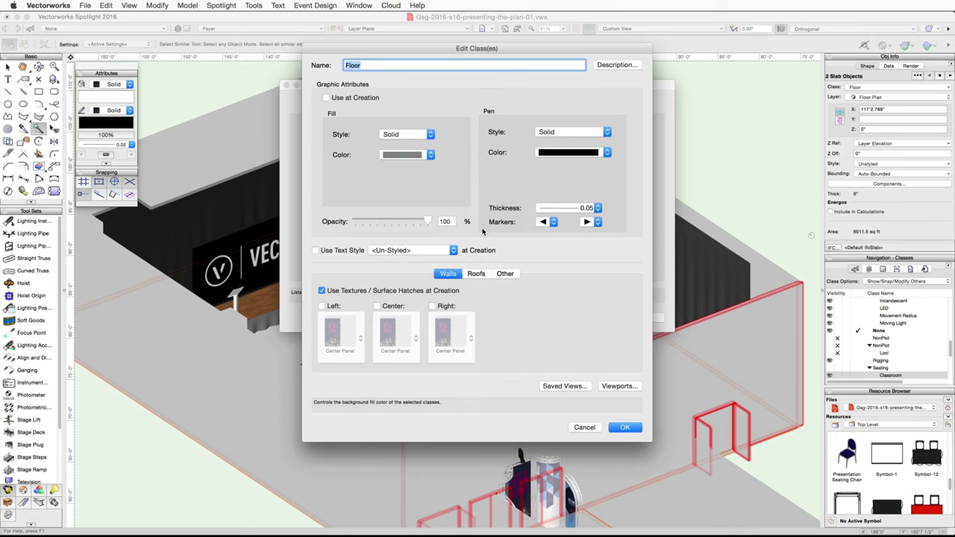
left_click(397, 155)
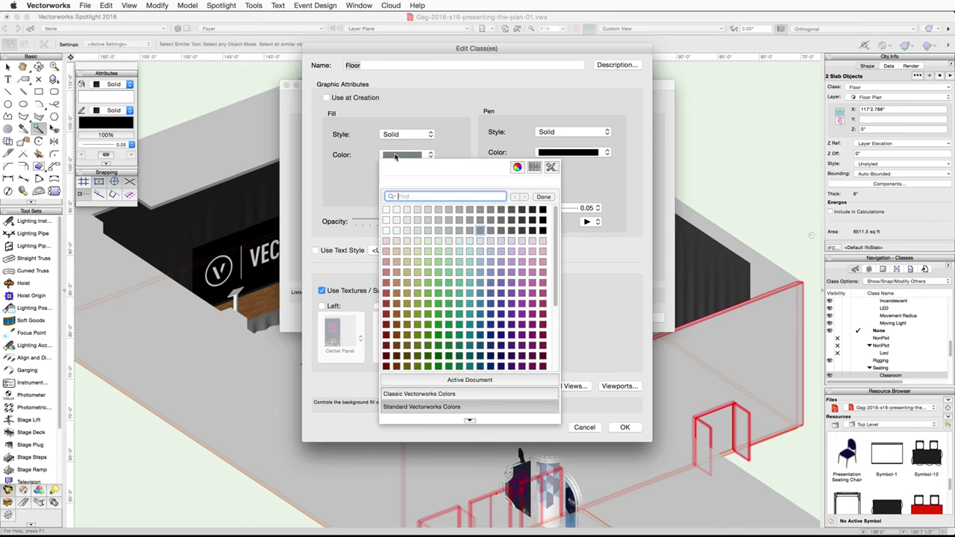
left_click(517, 168)
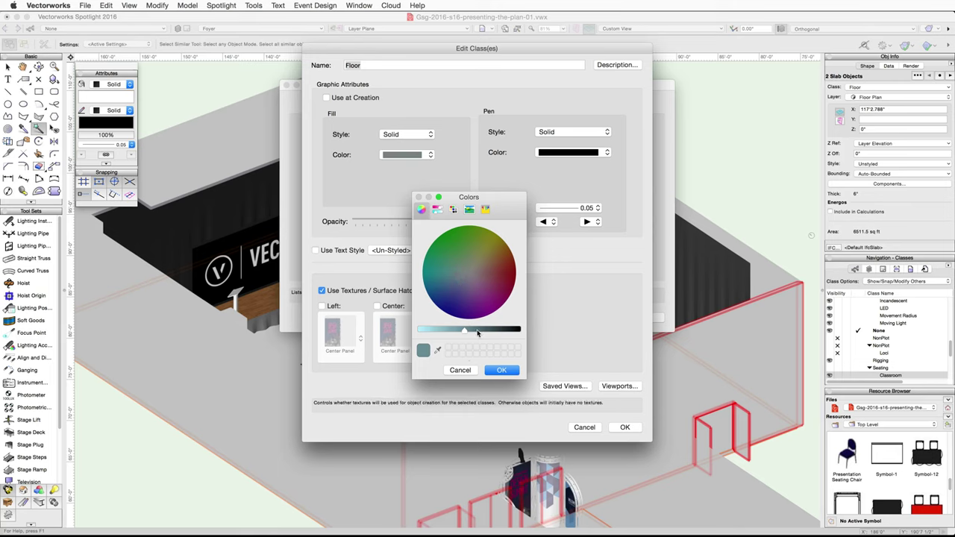
left_click(497, 371)
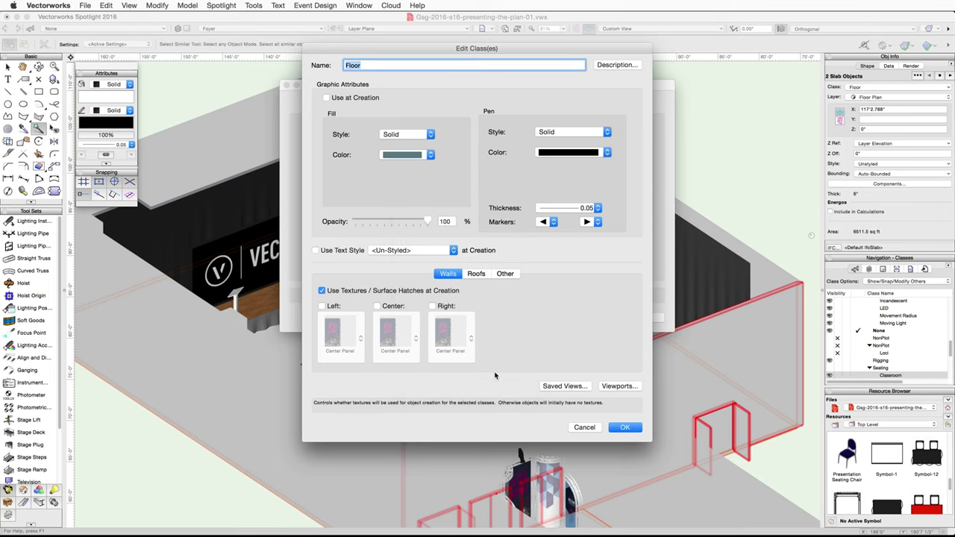
Enable the Floor class's texture for other objects, assign Carpet Low Pile 03 Blue RT, and accept the class changes.
left_click(507, 273)
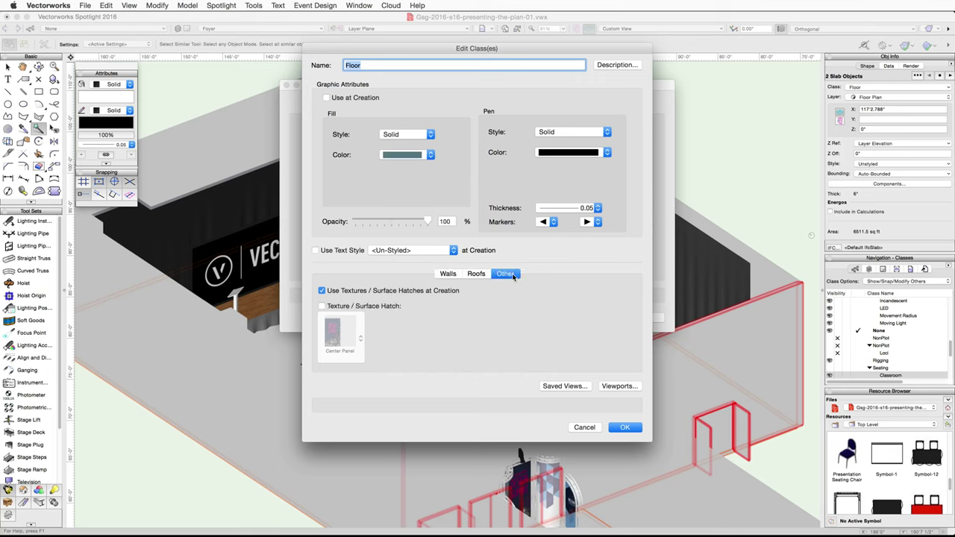
left_click(322, 307)
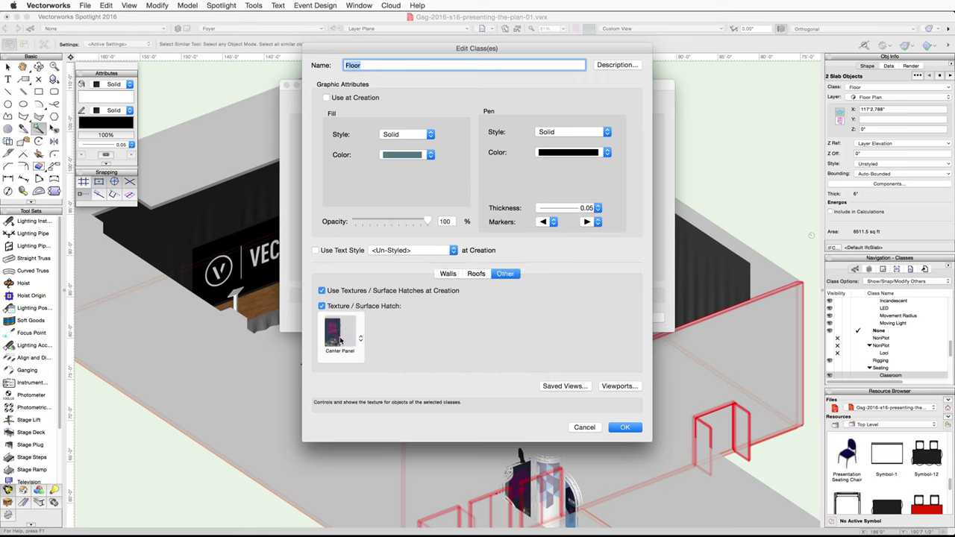
left_click(340, 341)
scroll(402, 345, "down", 2)
scroll(402, 345, "down", 10)
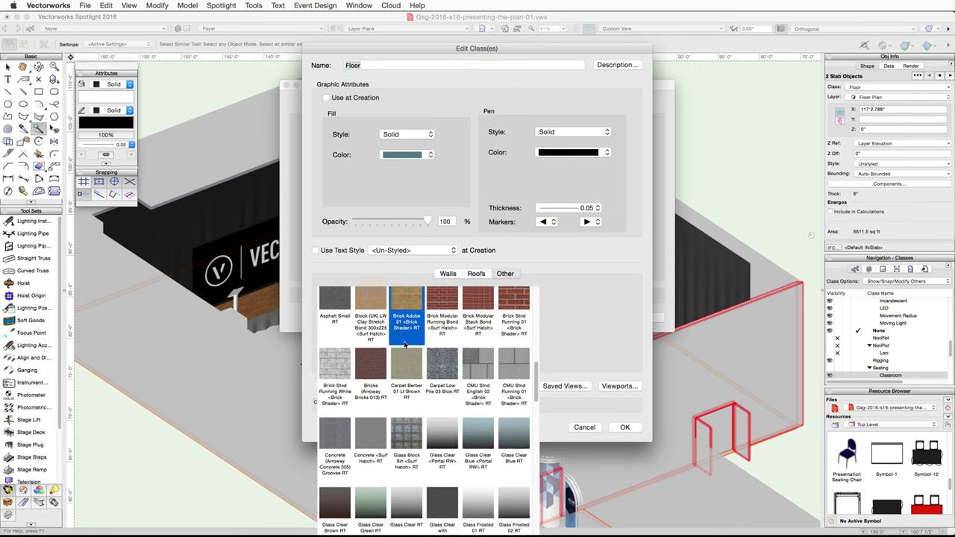
scroll(426, 349, "down", 1)
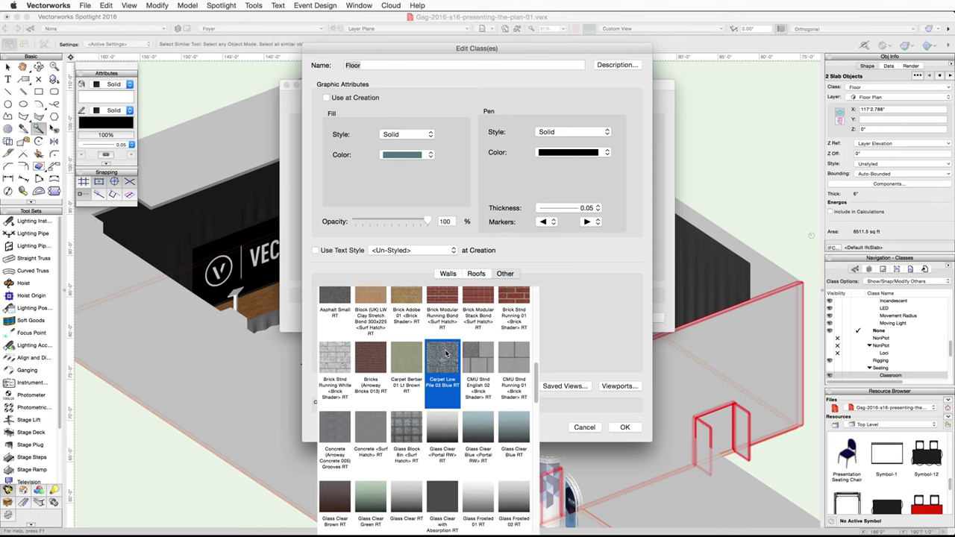
left_click(445, 354)
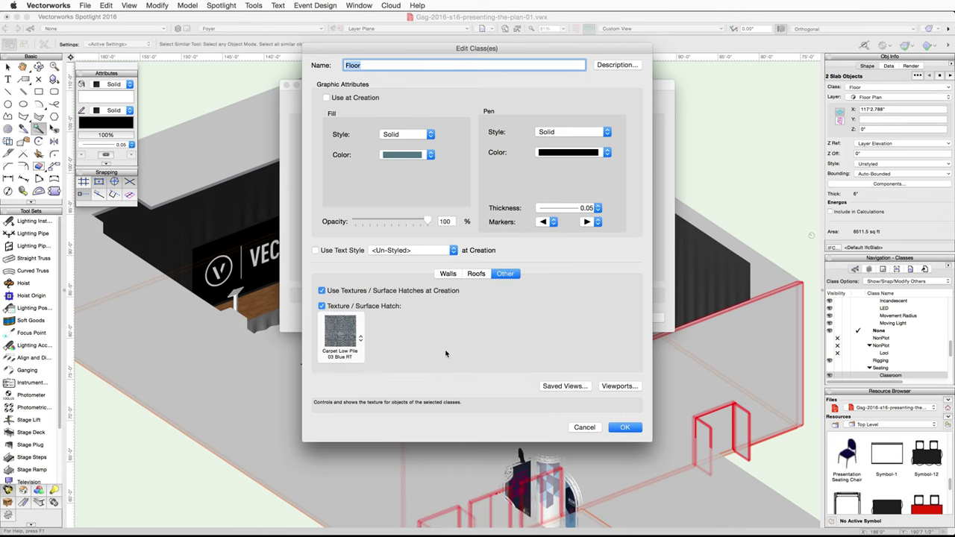
left_click(626, 427)
left_click(647, 317)
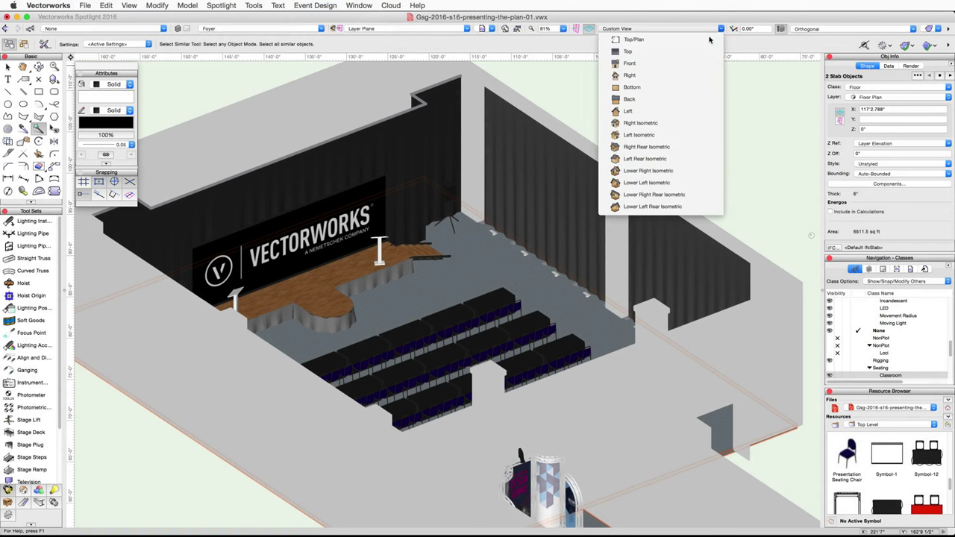
Switch to Top/Plan view and generate the event's Plan View and Rendered View sheet layers.
left_click(711, 39)
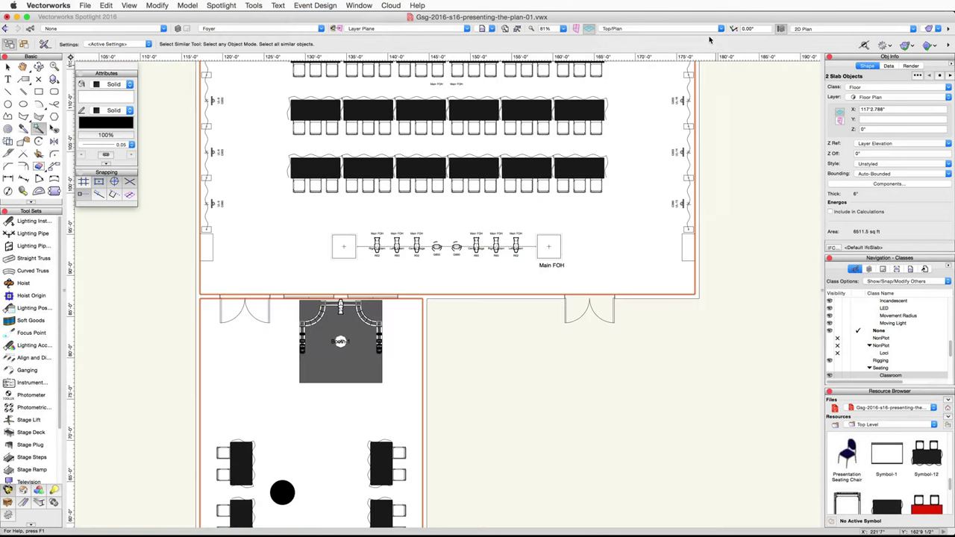
left_click(320, 6)
left_click(337, 75)
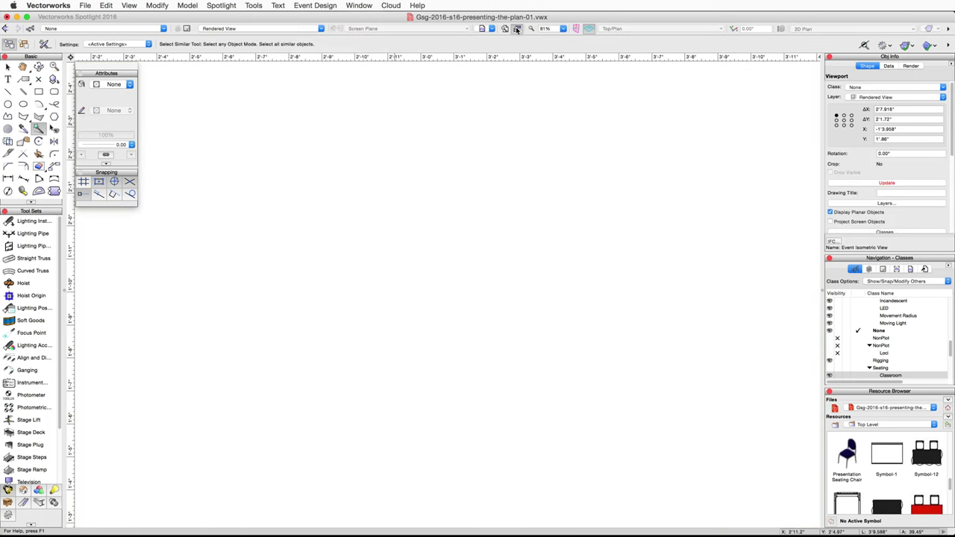
List the sheet layers and update the Event Isometric View viewport on the Rendered View sheet.
left_click(517, 28)
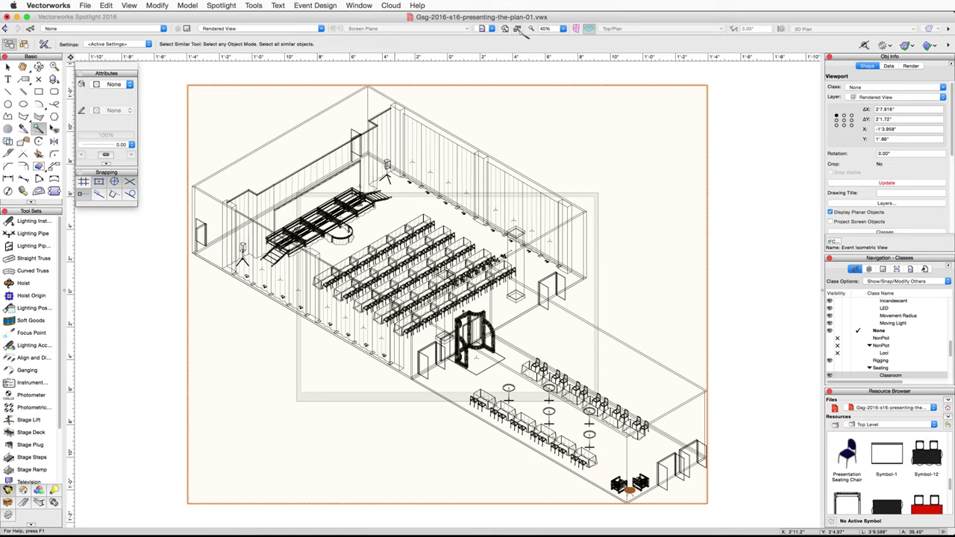
left_click(883, 270)
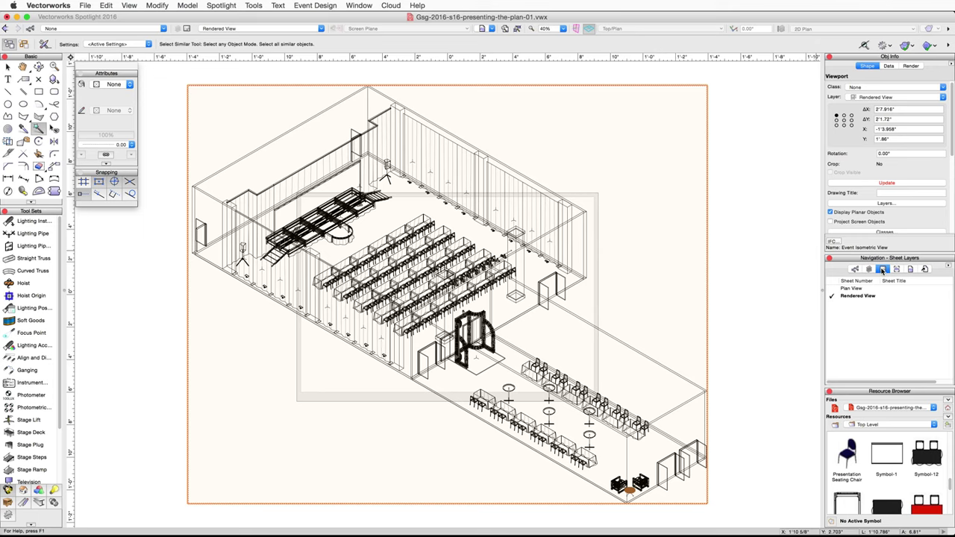
left_click(882, 183)
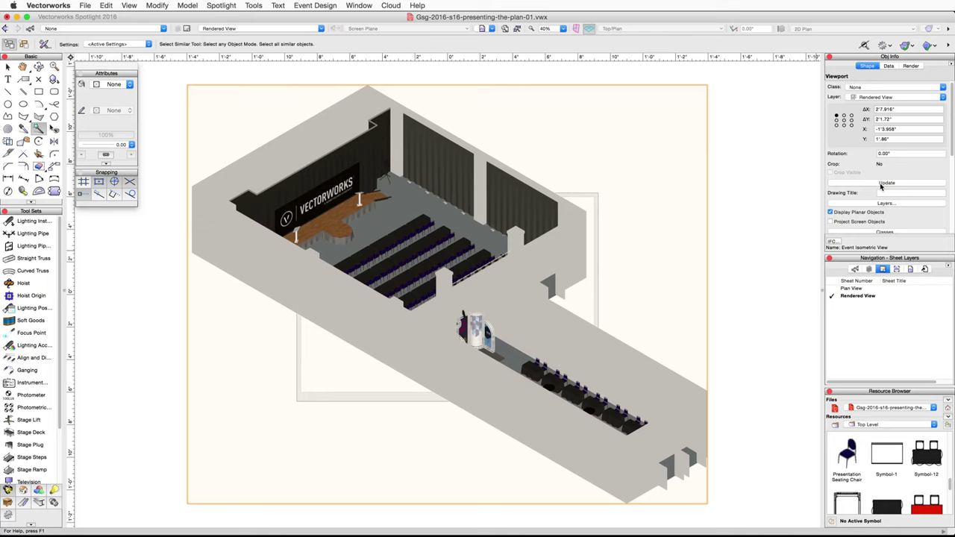
Edit the Rendered View sheet layer and set its printable area size to US Arch C.
left_click(254, 5)
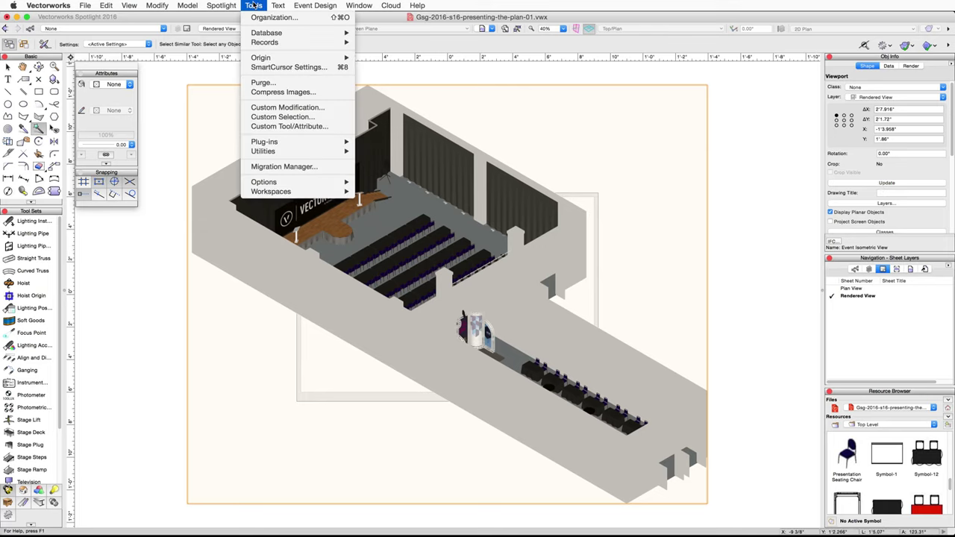
left_click(262, 17)
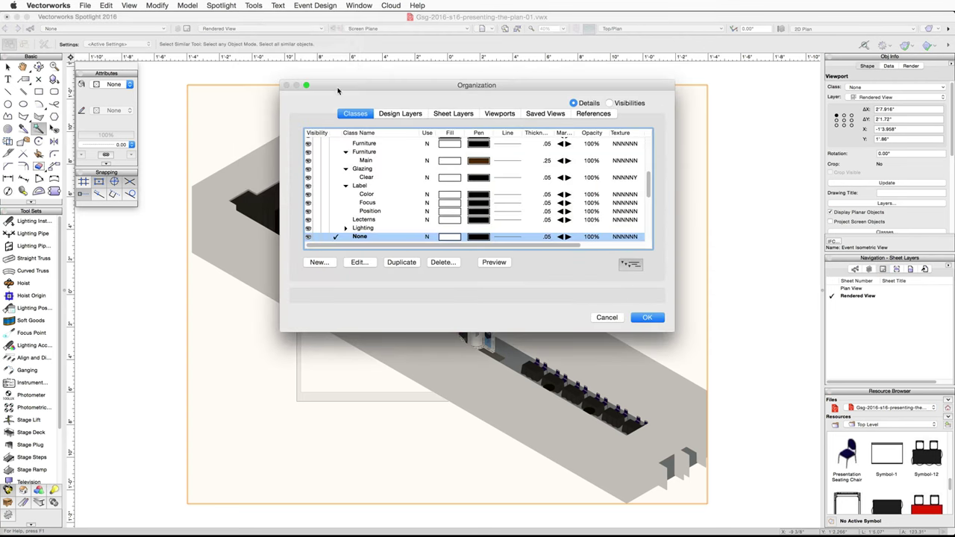
left_click(473, 117)
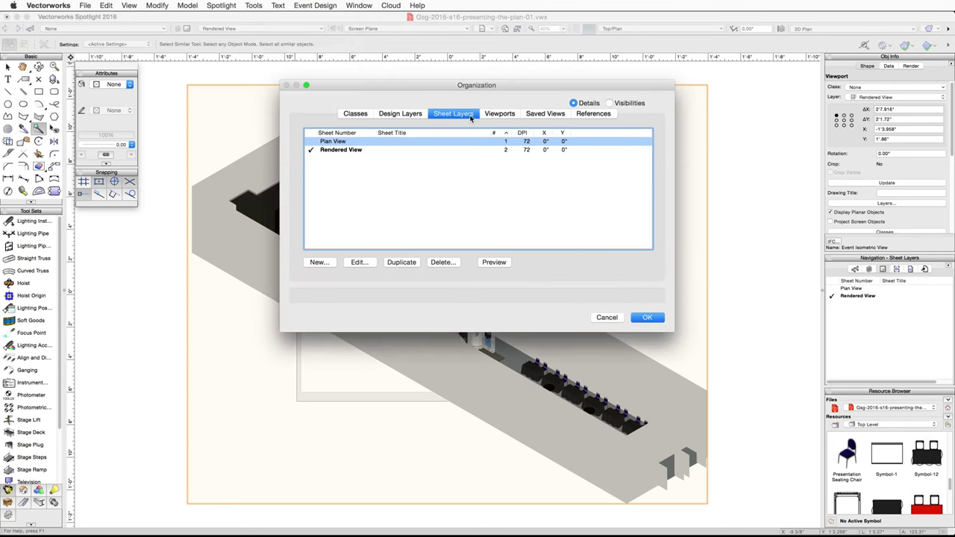
left_click(359, 152)
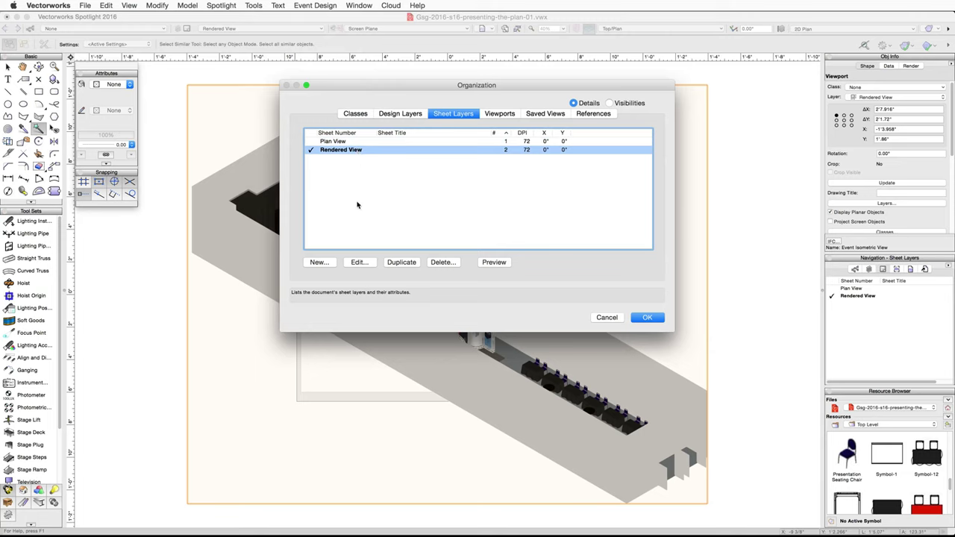
left_click(360, 264)
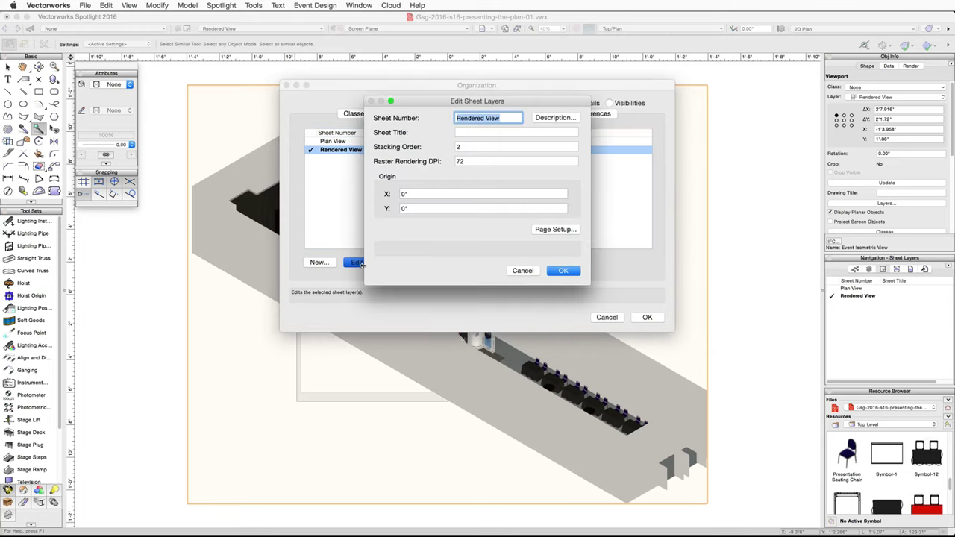
left_click(577, 232)
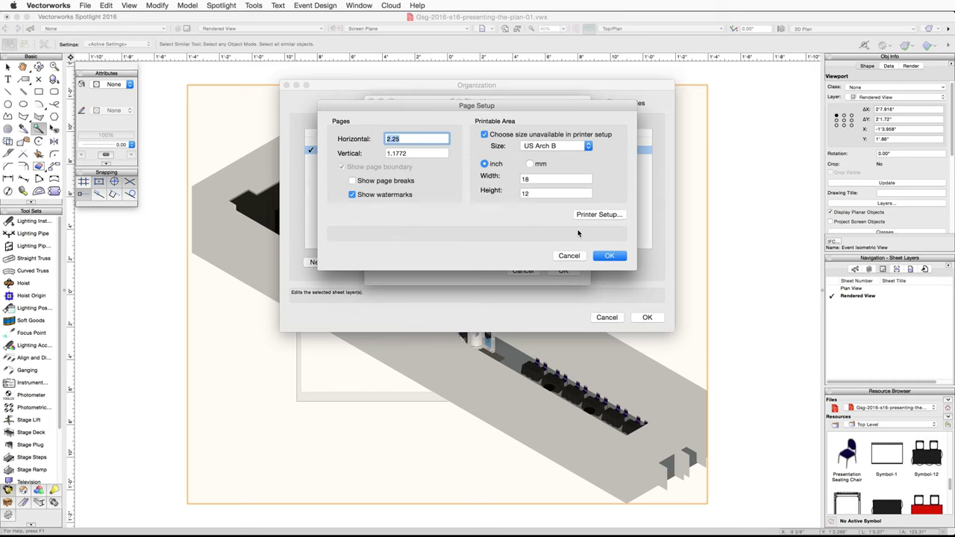
left_click(588, 147)
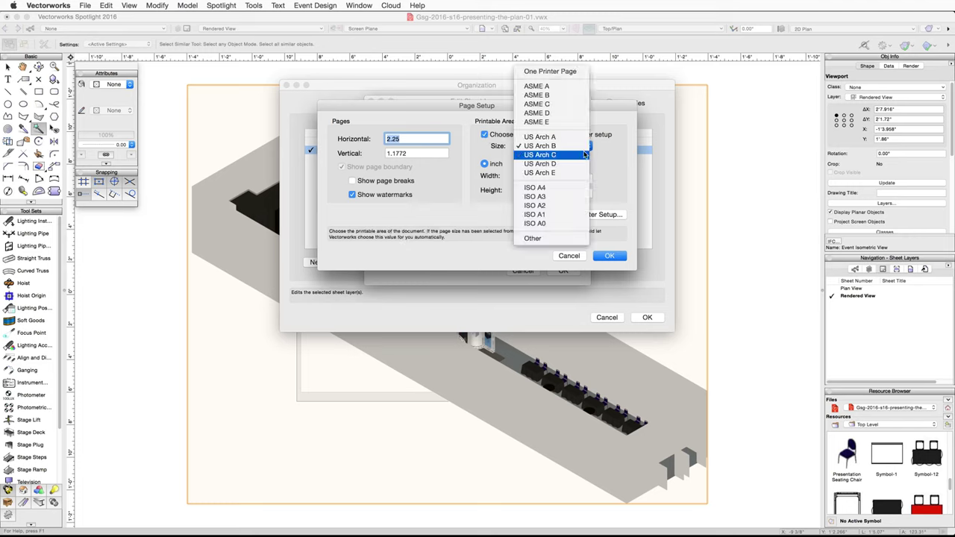
left_click(585, 155)
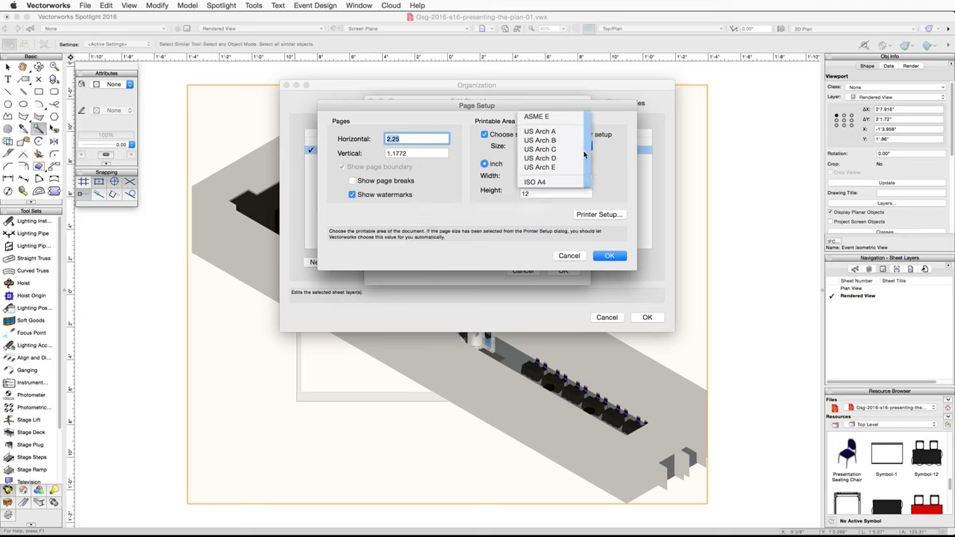
left_click(610, 256)
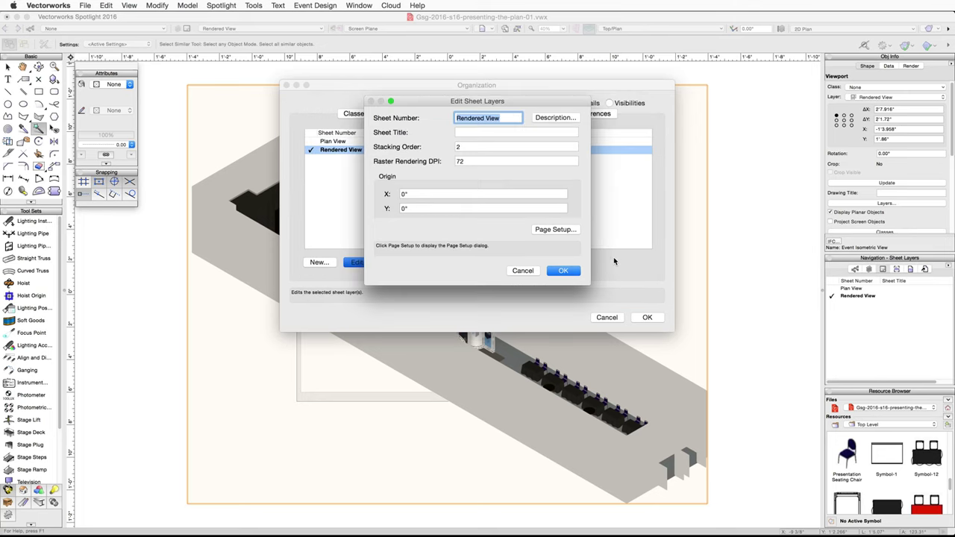
Set the Rendered View sheet layer's raster rendering DPI to 150 and accept the organization changes.
double_click(461, 162)
type("150")
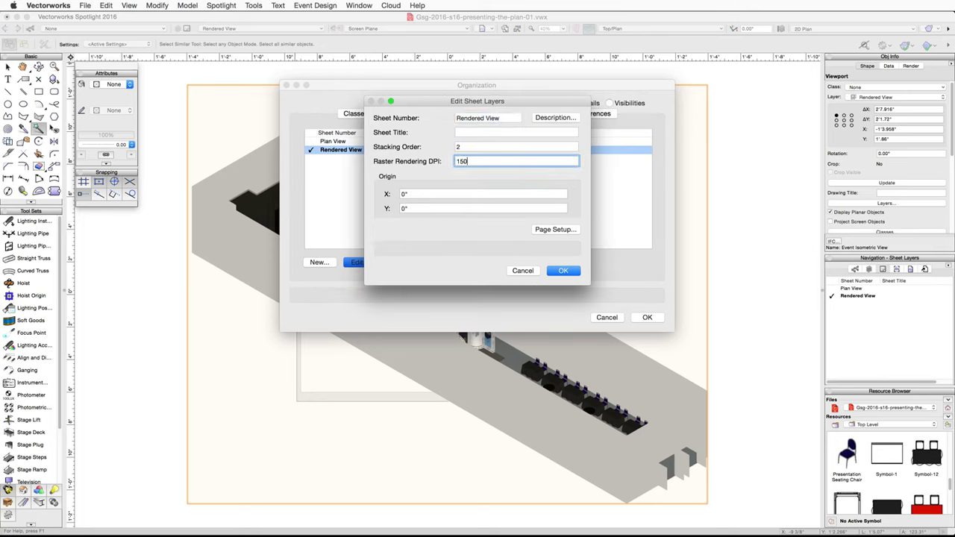
left_click(565, 272)
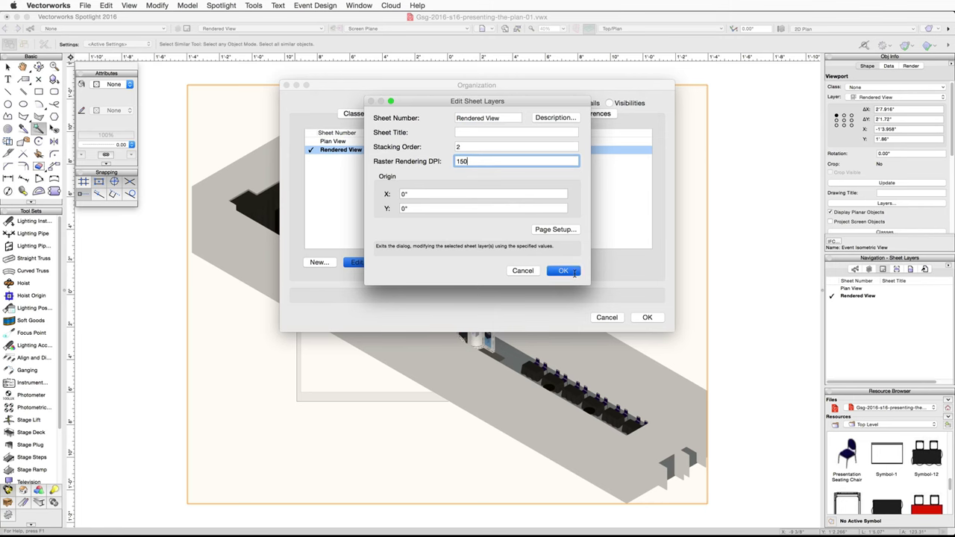
left_click(645, 317)
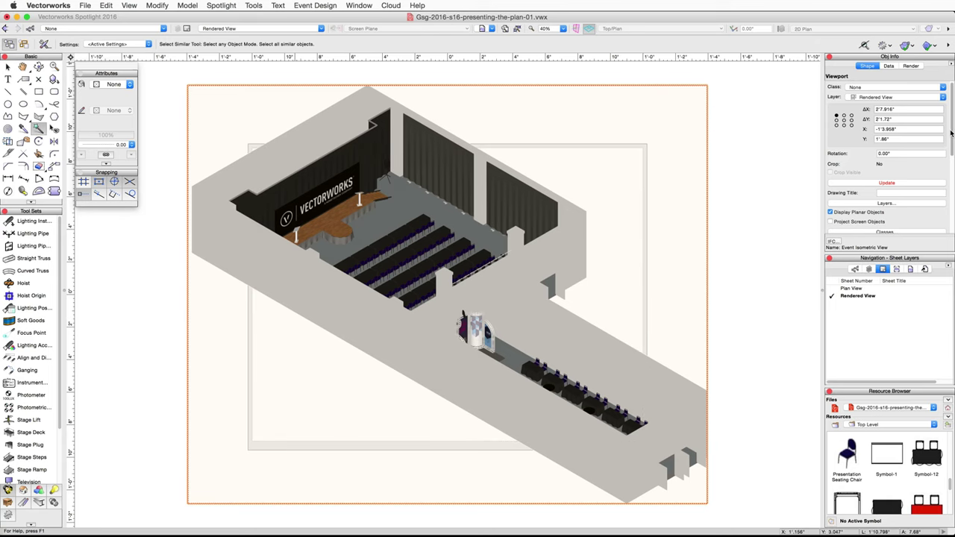
Set the Event Isometric View viewport's scale to 1/8"=1'0".
left_click_drag(951, 133, 950, 160)
left_click(943, 167)
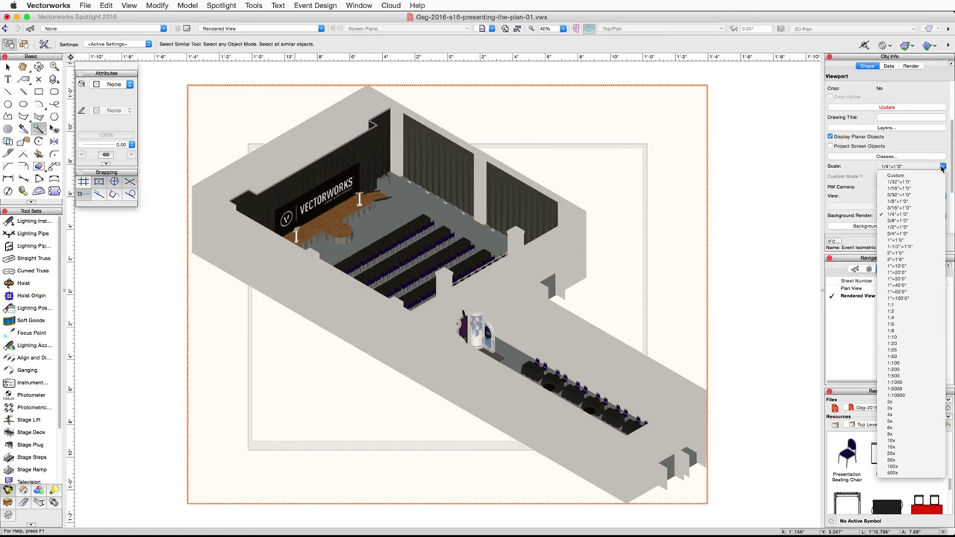
left_click(919, 202)
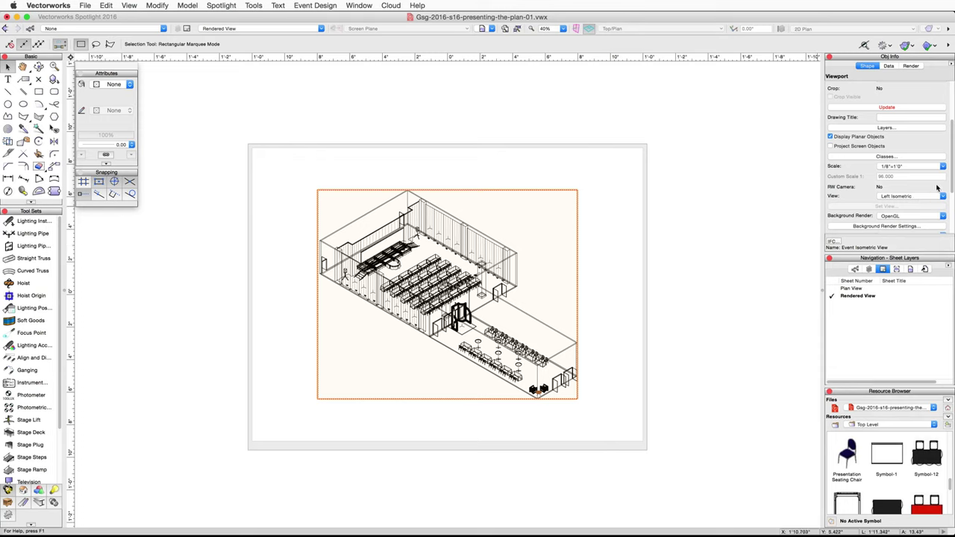
Set the viewport's OpenGL background render detail to Very High and update the viewport.
scroll(926, 193, "down", 2)
left_click(905, 198)
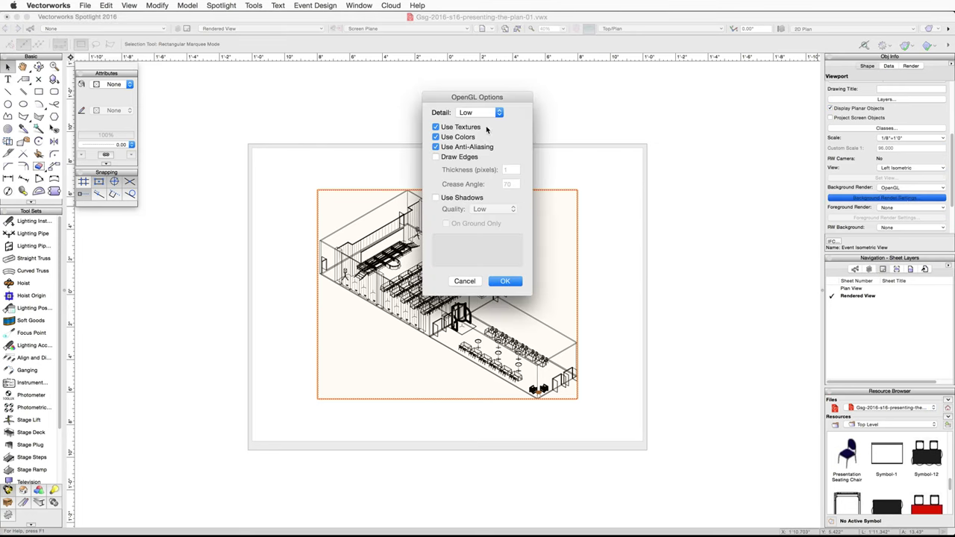
left_click(495, 113)
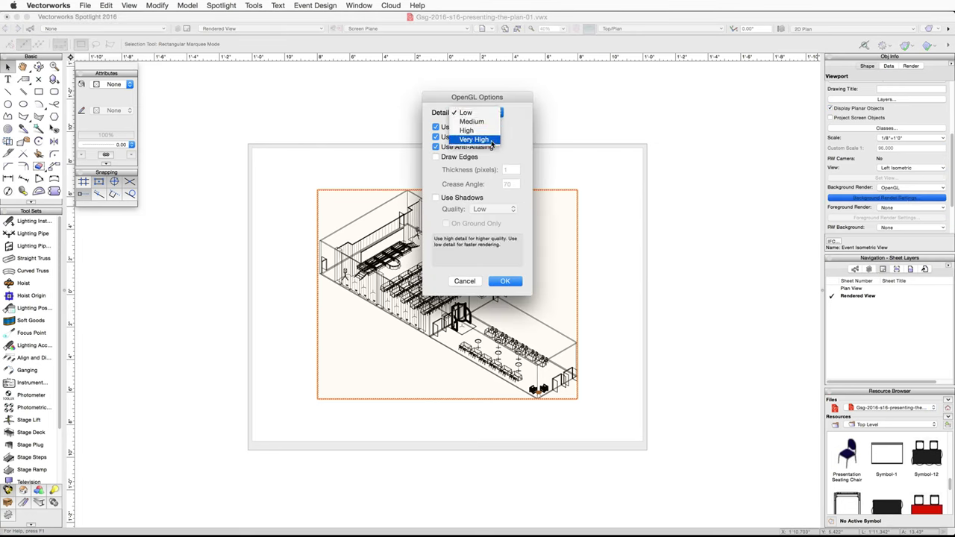
left_click(477, 139)
left_click(508, 281)
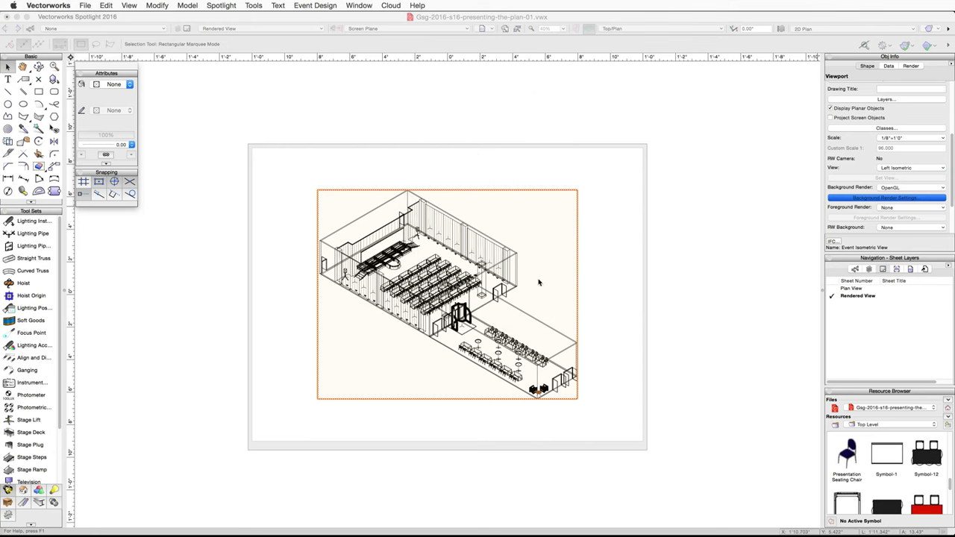
scroll(891, 162, "up", 2)
left_click(894, 120)
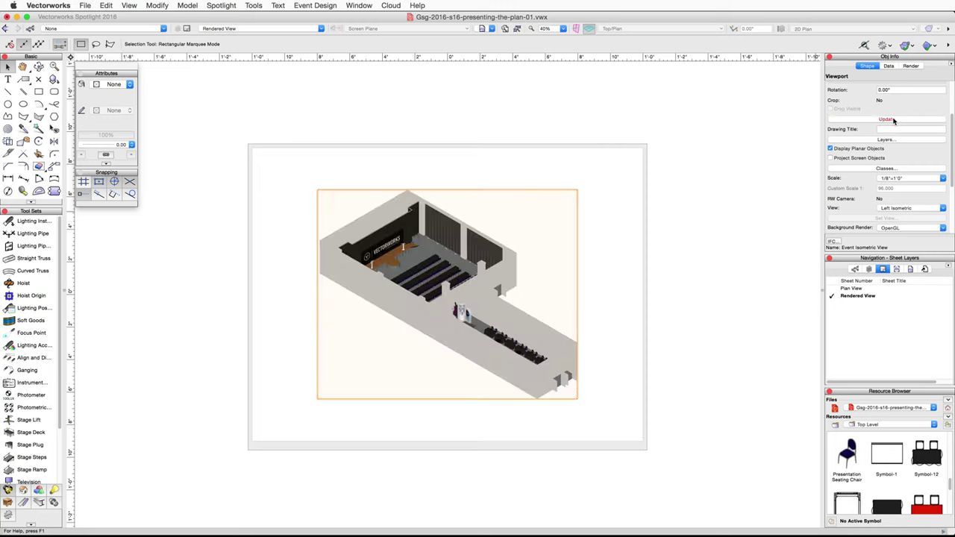
Set the viewport's foreground render to Hidden Line and update the viewport.
scroll(894, 121, "down", 5)
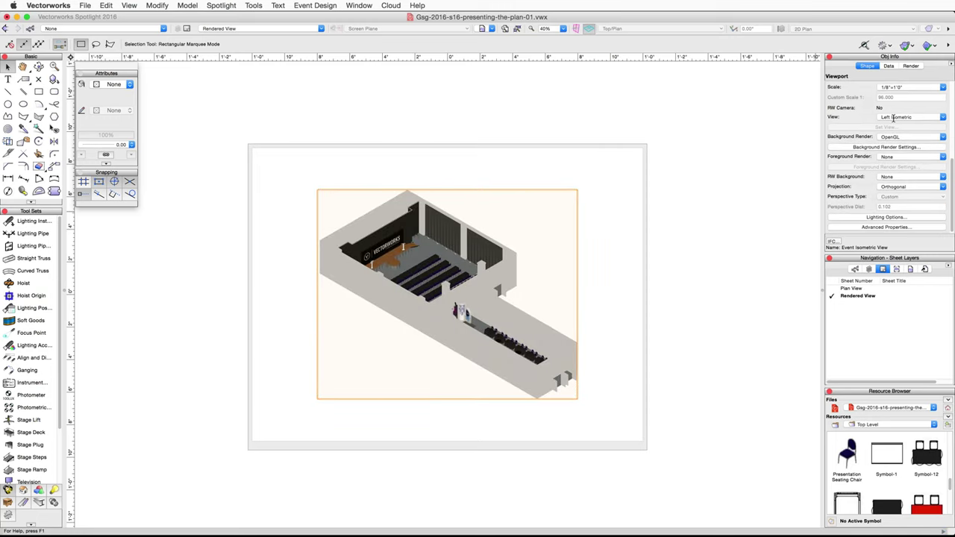
left_click(893, 157)
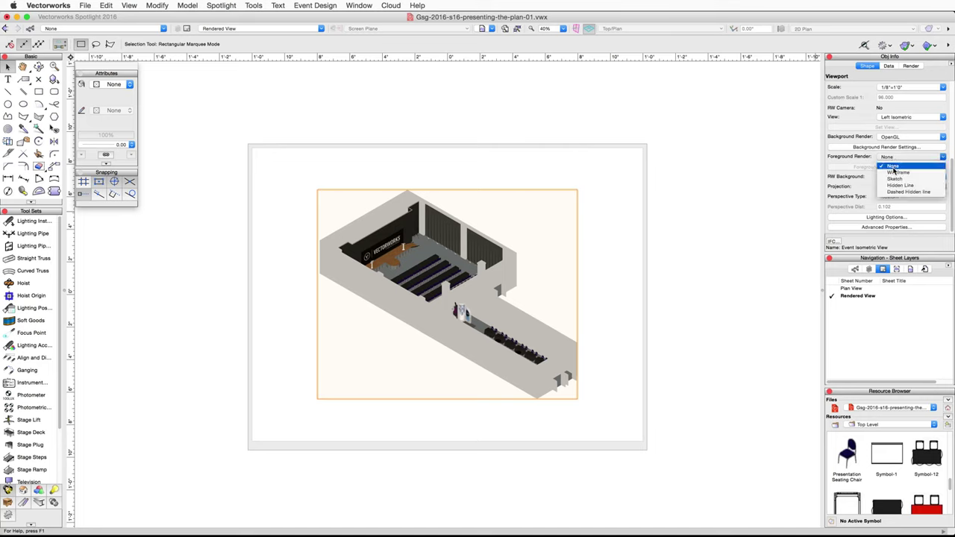
left_click(895, 185)
scroll(895, 149, "up", 6)
left_click(897, 142)
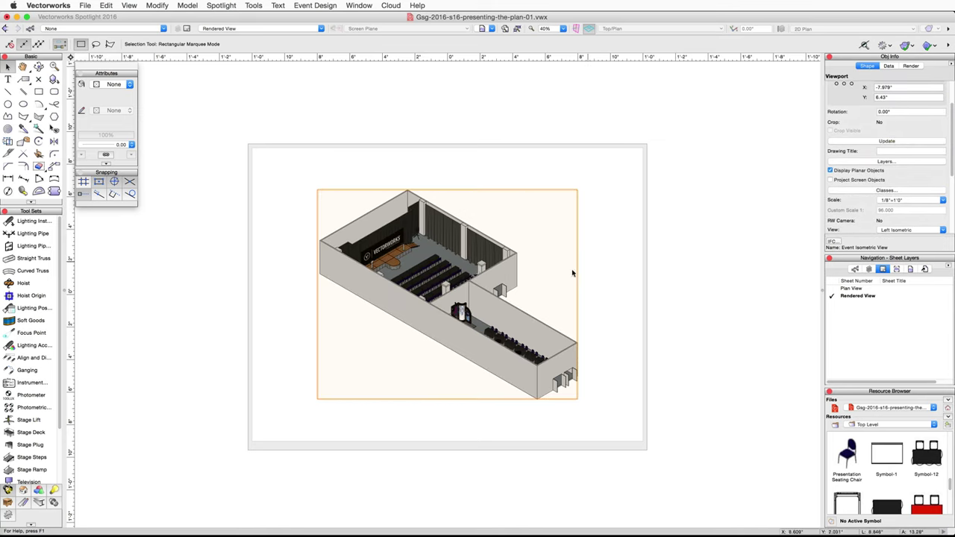
Insert a sheet border with the default Spotlight Simple Title Block on the Rendered View sheet.
scroll(478, 317, "up", 3)
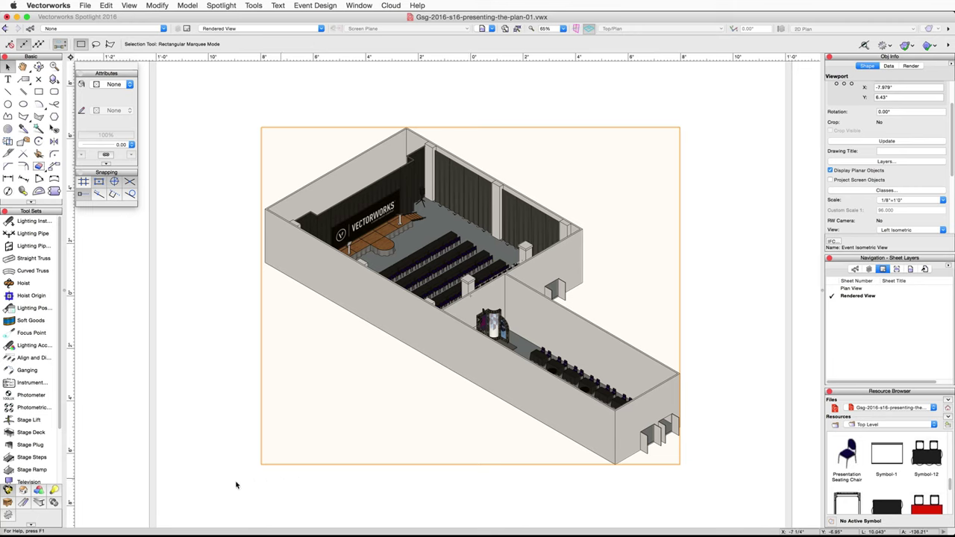
left_click(25, 504)
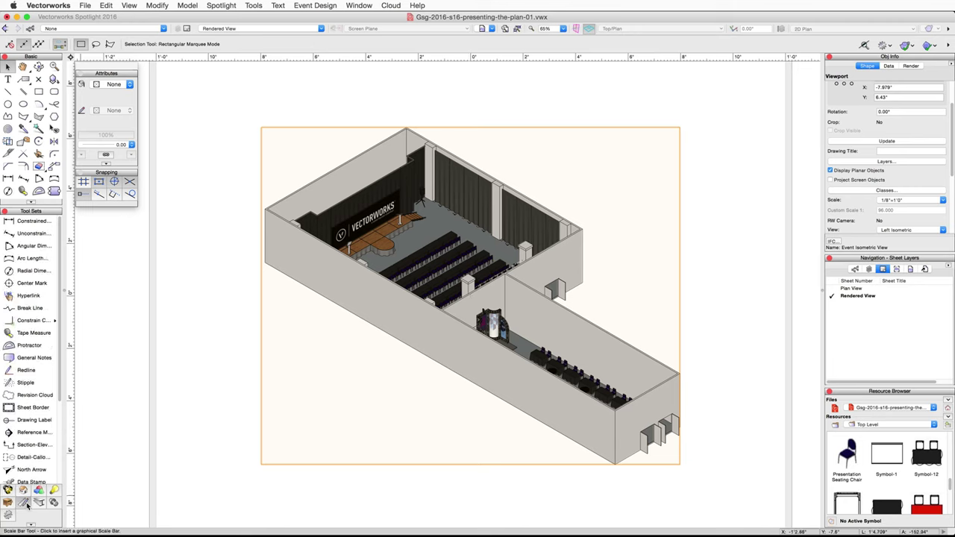
left_click(33, 412)
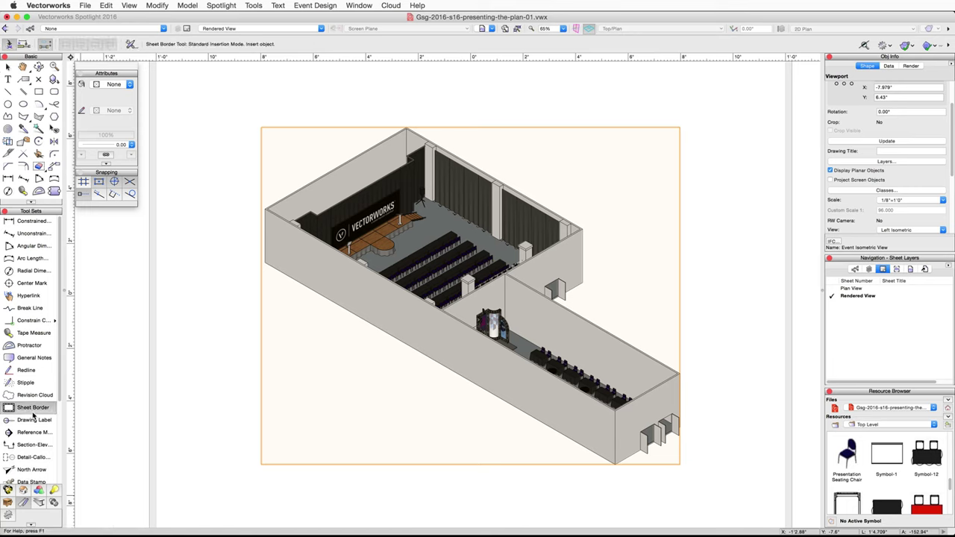
left_click(132, 44)
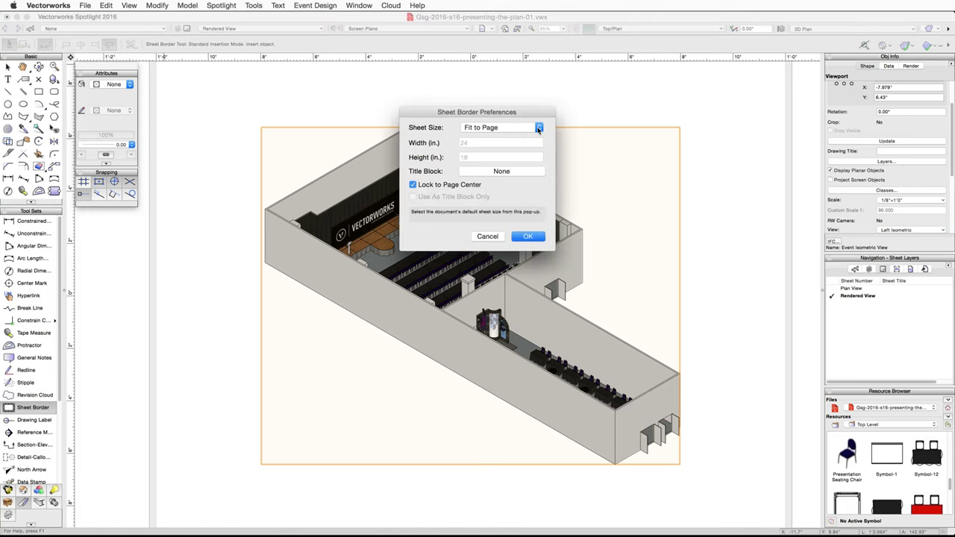
left_click(513, 172)
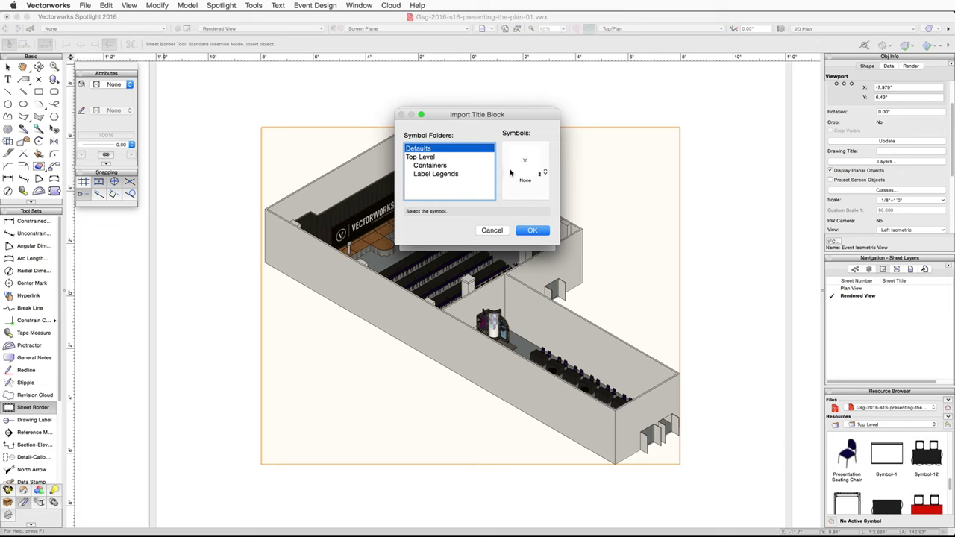
left_click(536, 170)
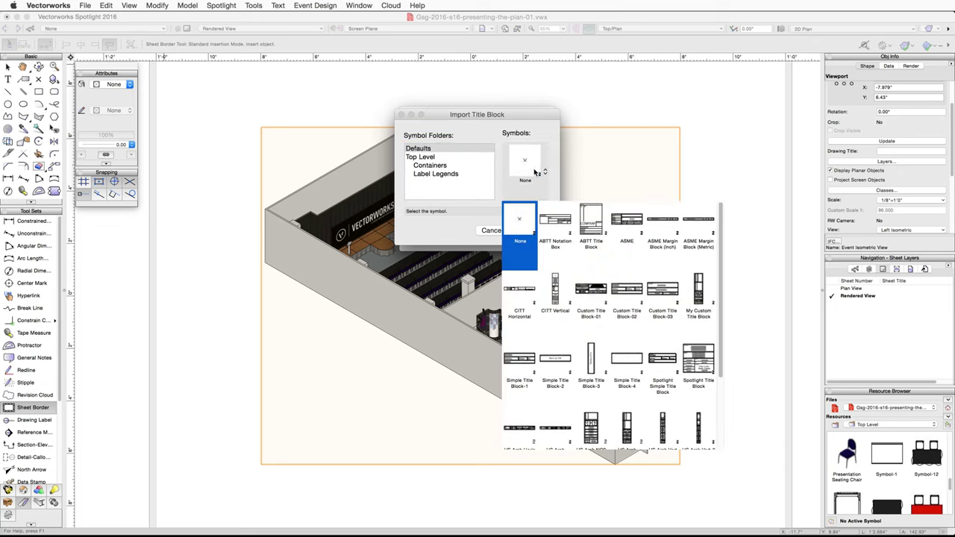
left_click(660, 358)
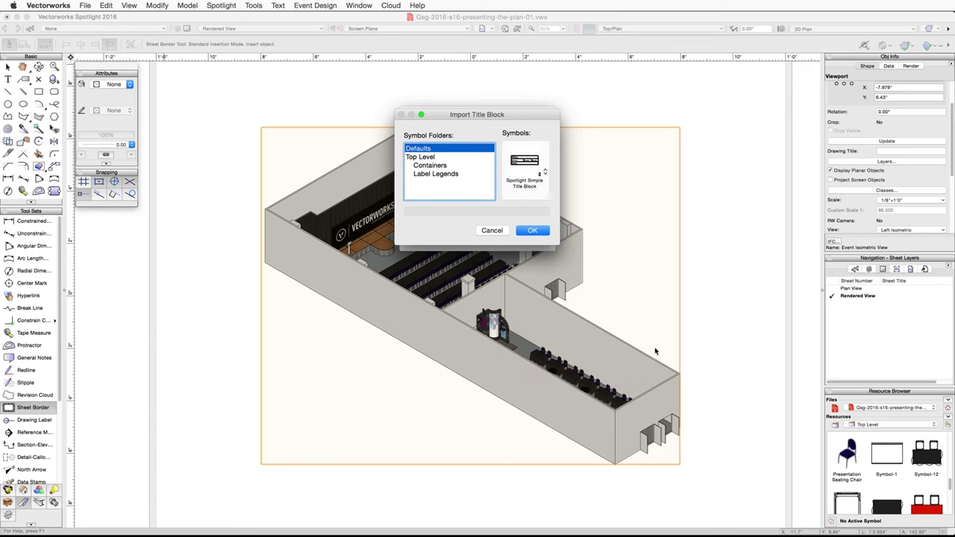
left_click(536, 230)
left_click(533, 236)
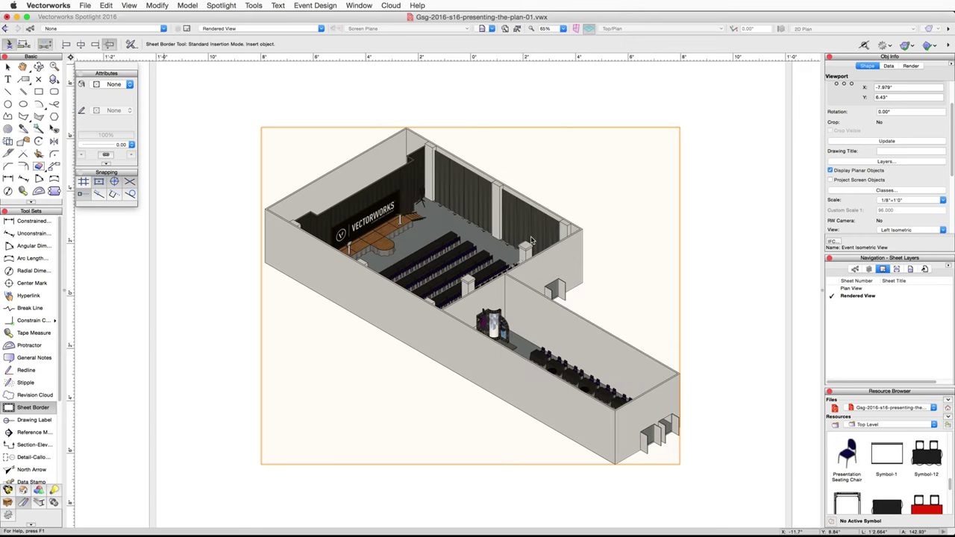
left_click(589, 192)
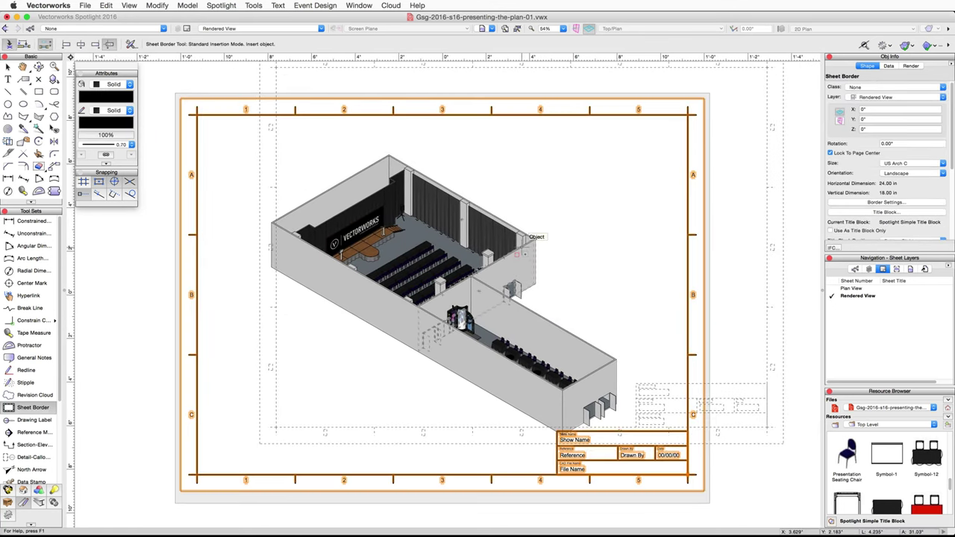
Turn off the grids on the sheet border.
scroll(906, 194, "down", 3)
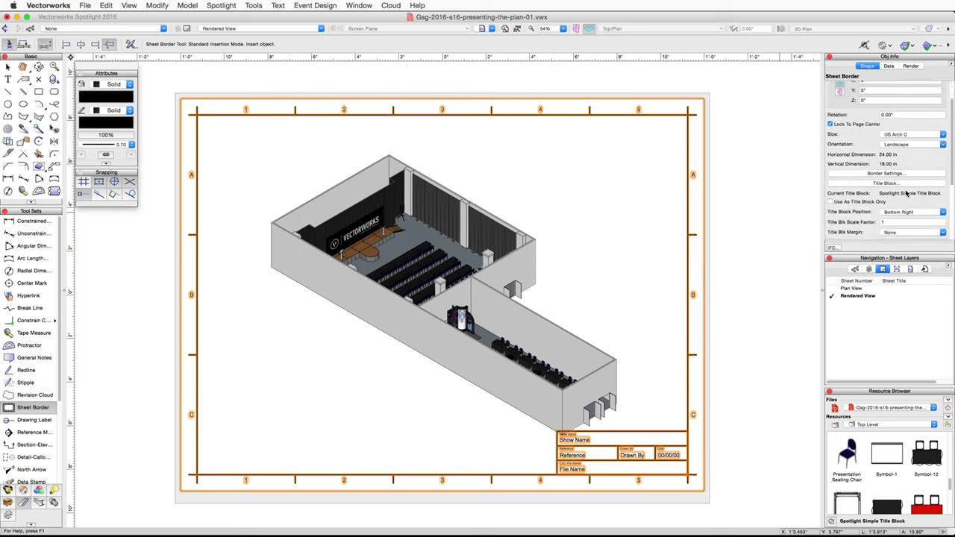
scroll(907, 194, "down", 8)
left_click(830, 177)
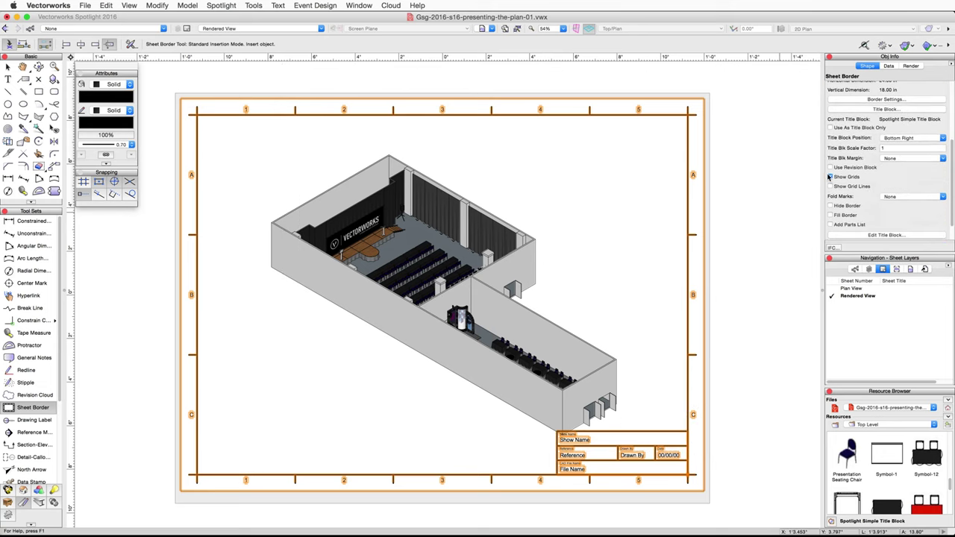
left_click(830, 177)
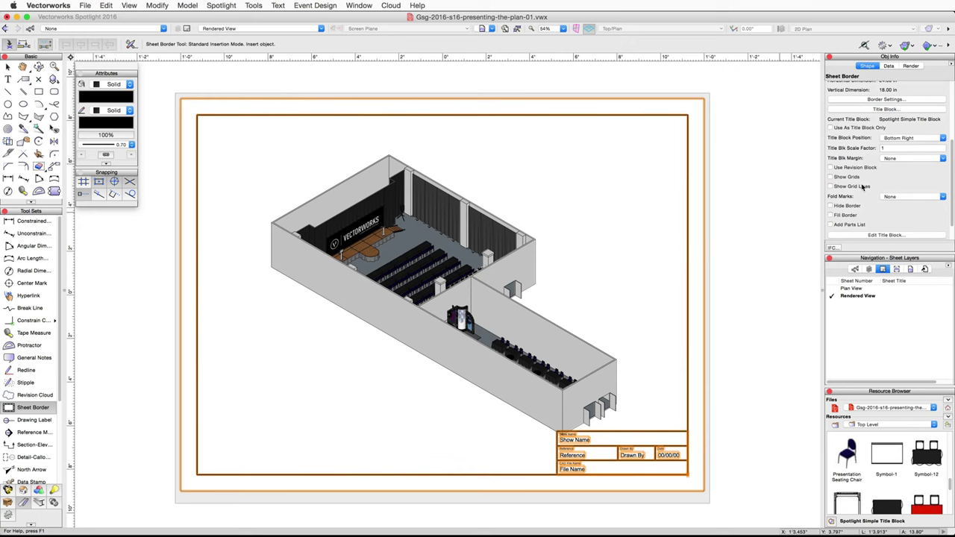
Set the left, right, top and bottom margins of the sheet border to .25 inches.
left_click(886, 100)
left_click(522, 148)
type(".25")
key("Tab")
type(".25")
key("Tab")
type(".25")
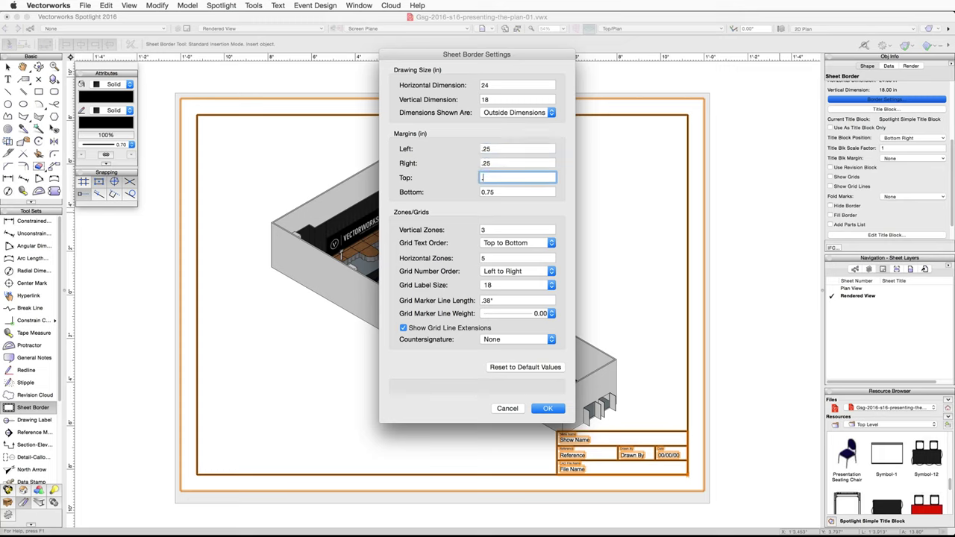
key("Tab")
type(".25")
key("Tab")
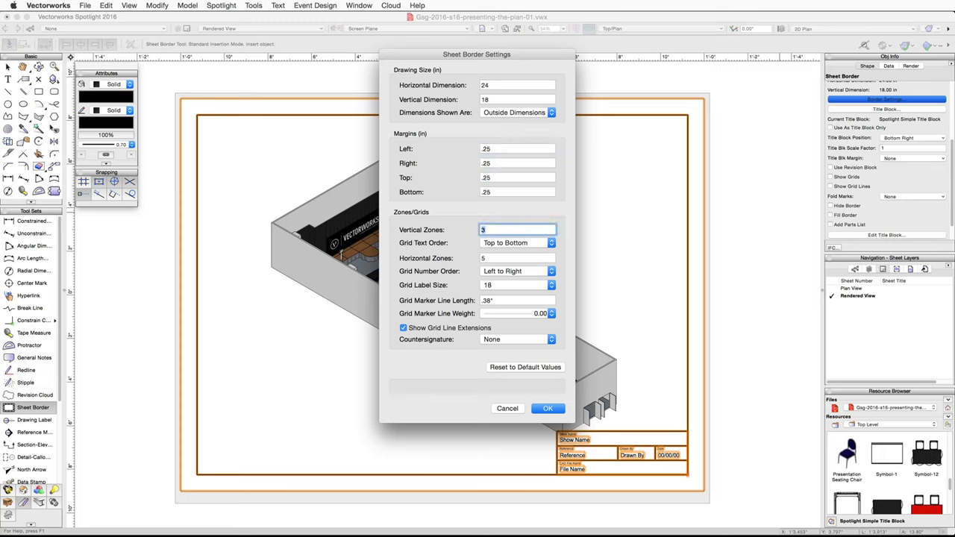
left_click(542, 408)
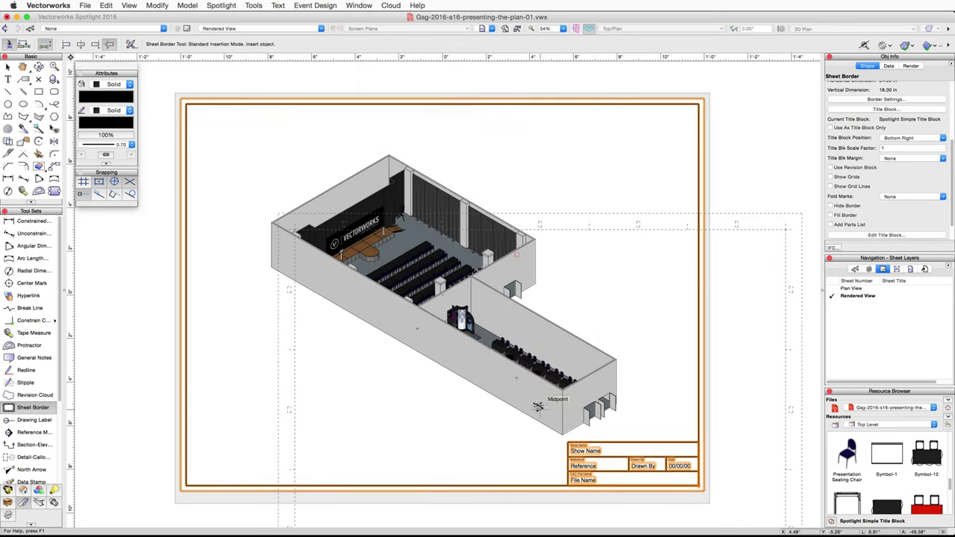
Fill in the title block with show name Vectorworks Design Summit, reference A-1, the drafter's name, date 8/19/2015 and CAD file name DesignSummit.vwx.
left_click(887, 235)
type("Vectorworks Design ")
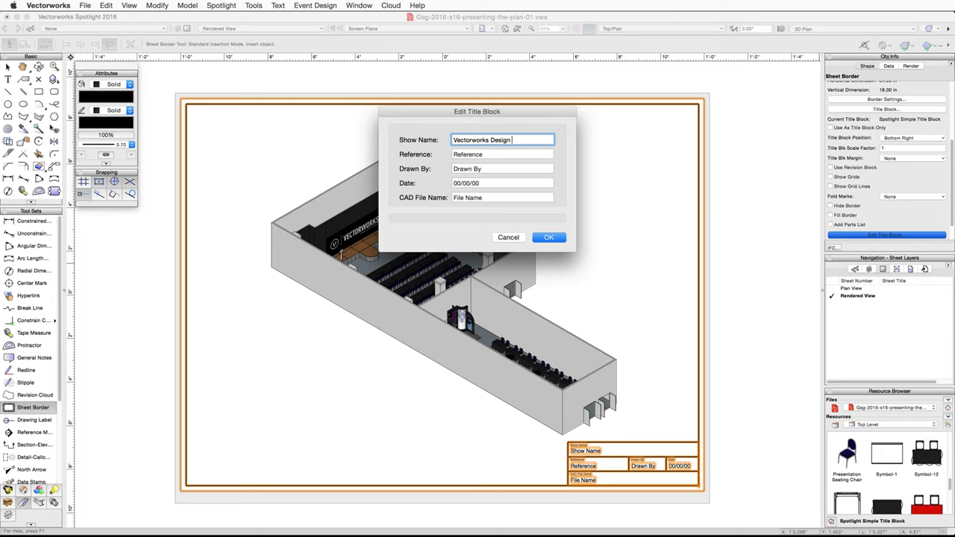
type("Summit")
key("Tab")
type("A")
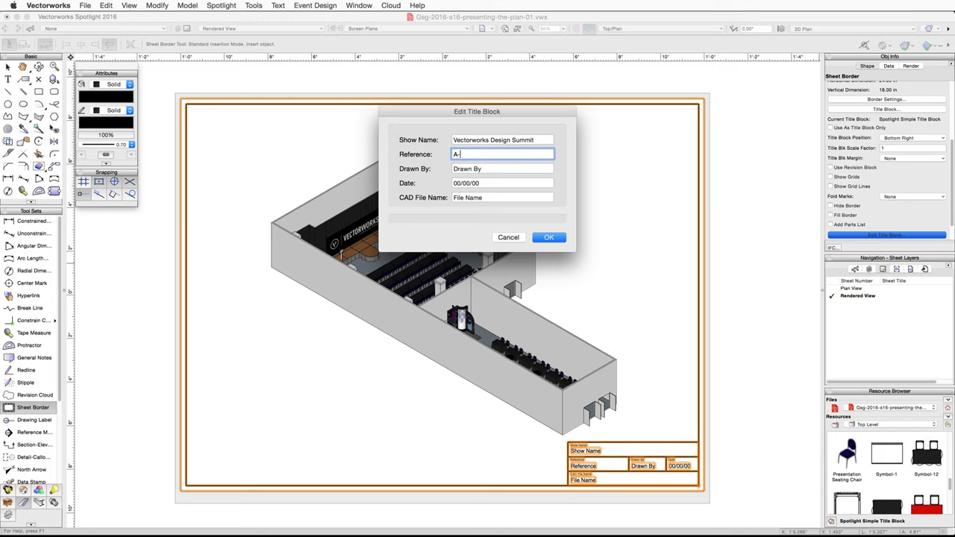
key("Tab")
type("M.G")
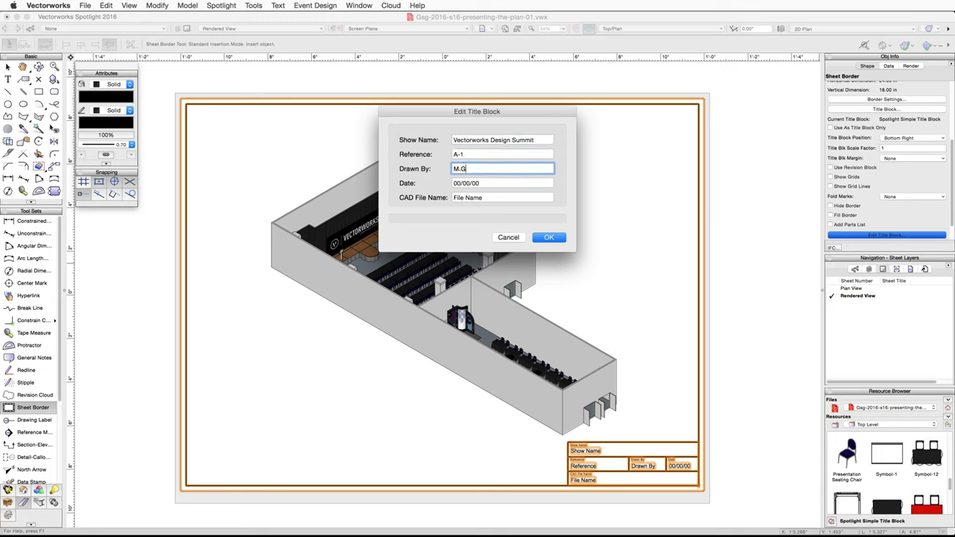
type("roves")
key("Tab")
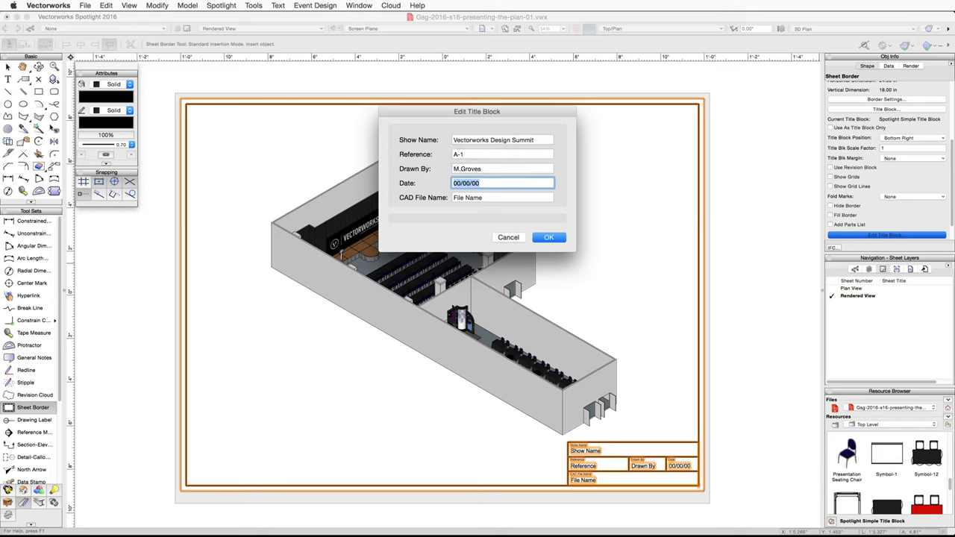
type("8/19/2015")
key("Tab")
type("DesignSummit")
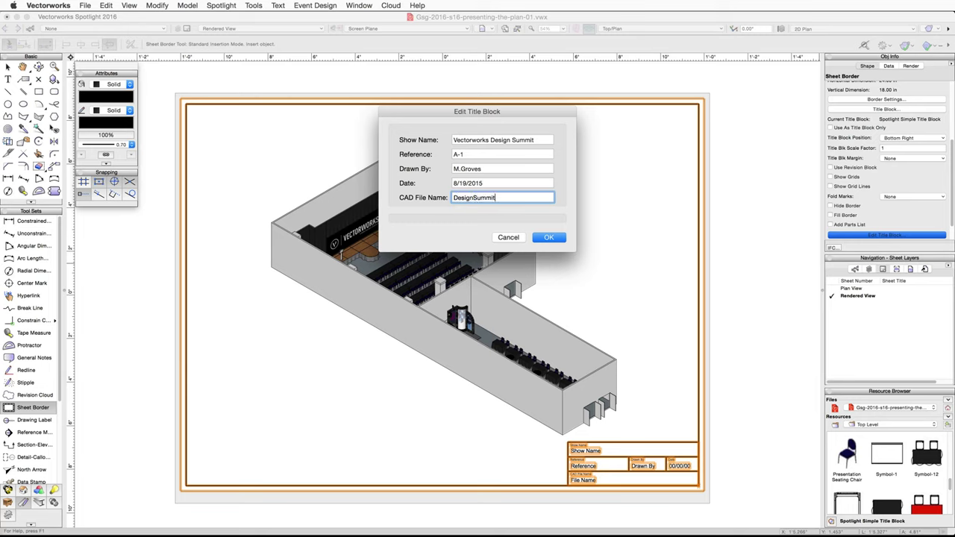
type(".vwx")
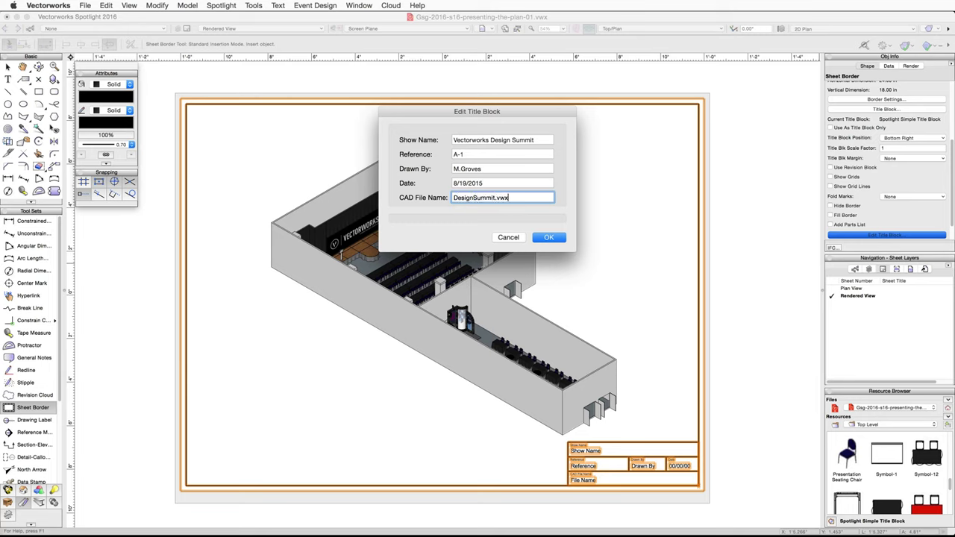
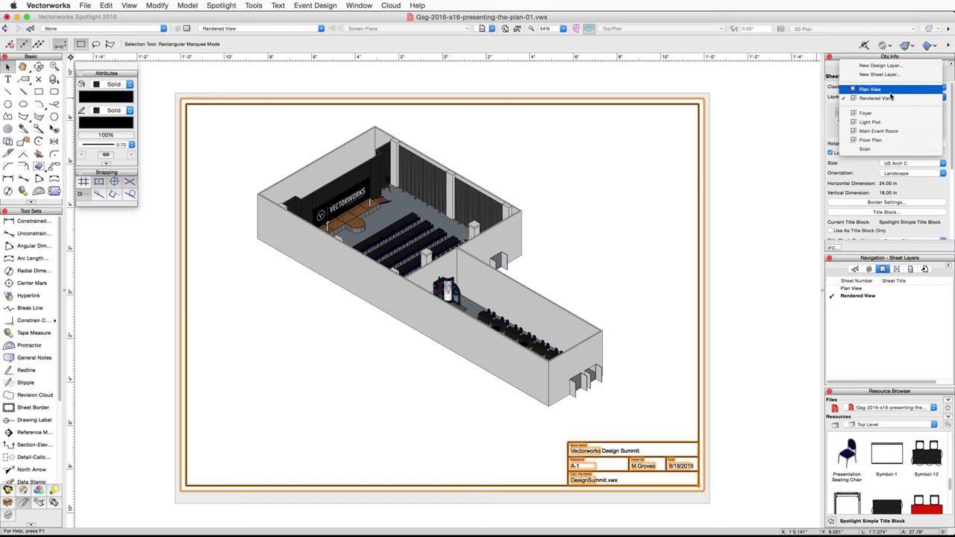
Move the copied sheet border to the Plan View sheet layer and make that sheet active.
left_click(888, 98)
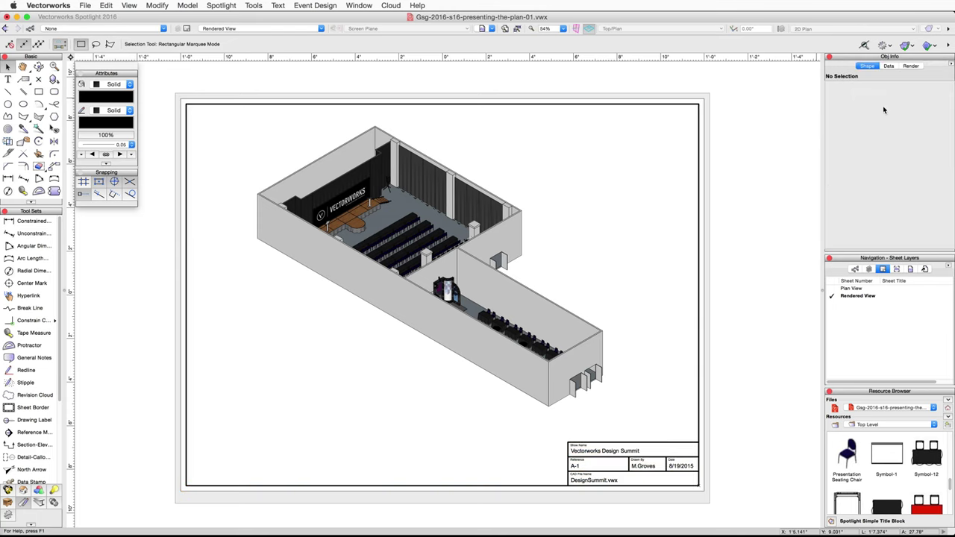
left_click(832, 289)
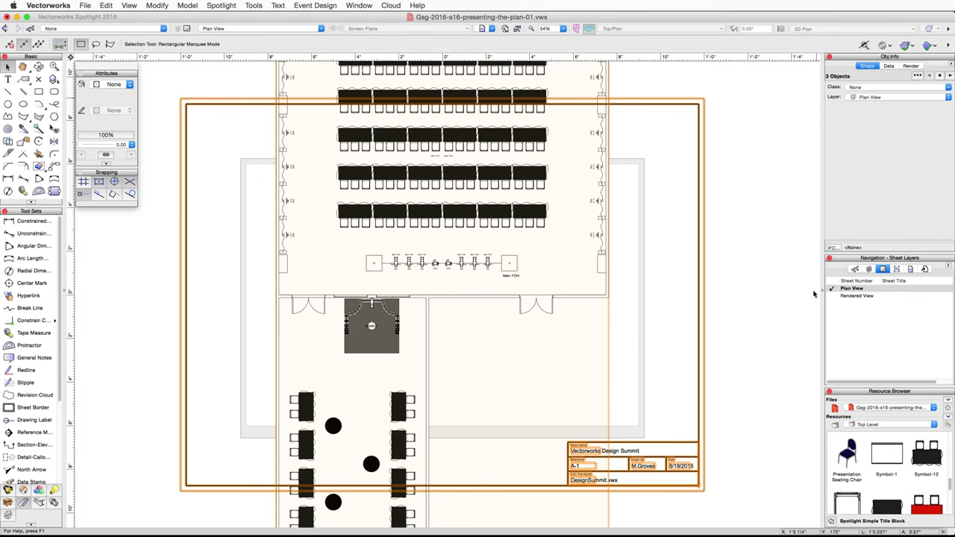
Set the Plan View sheet layer's page size to US Arch C and its raster rendering DPI to 150.
scroll(665, 275, "down", 2)
middle_click_drag(761, 257, 697, 254)
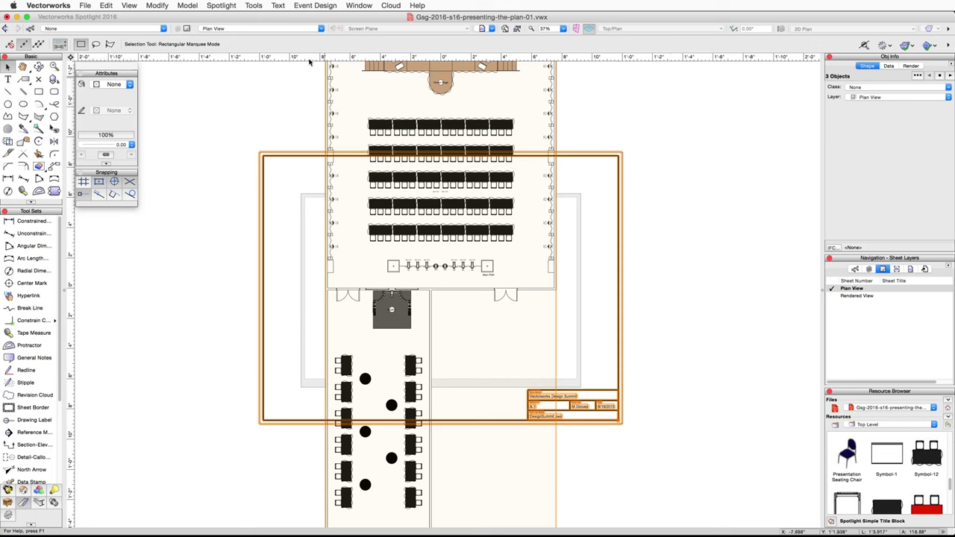
left_click(254, 6)
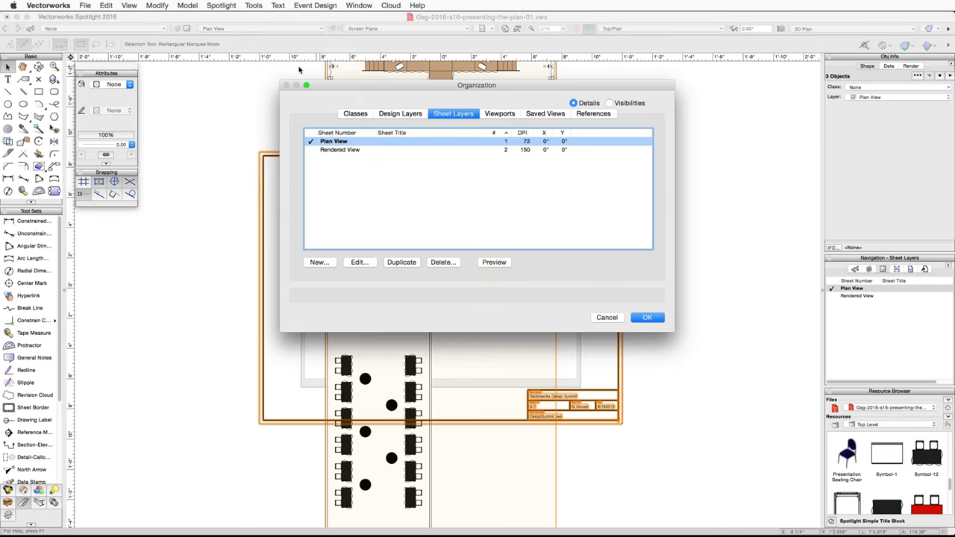
left_click(357, 262)
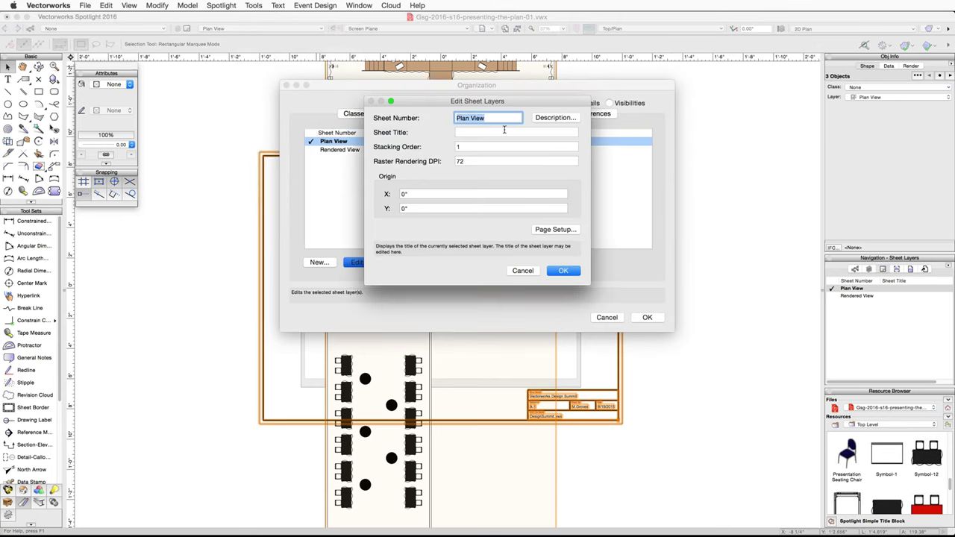
left_click(543, 229)
left_click(556, 146)
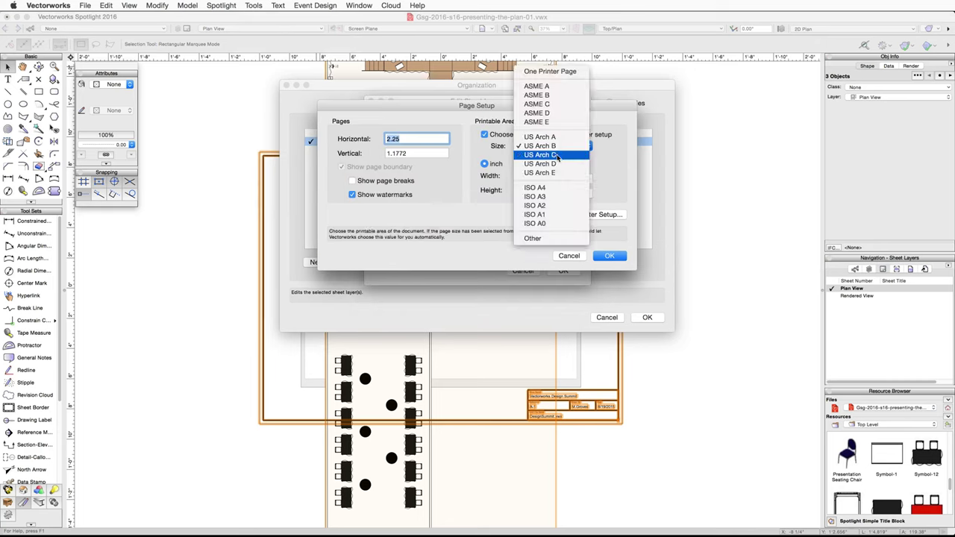
left_click(557, 155)
left_click(609, 256)
left_click(458, 161)
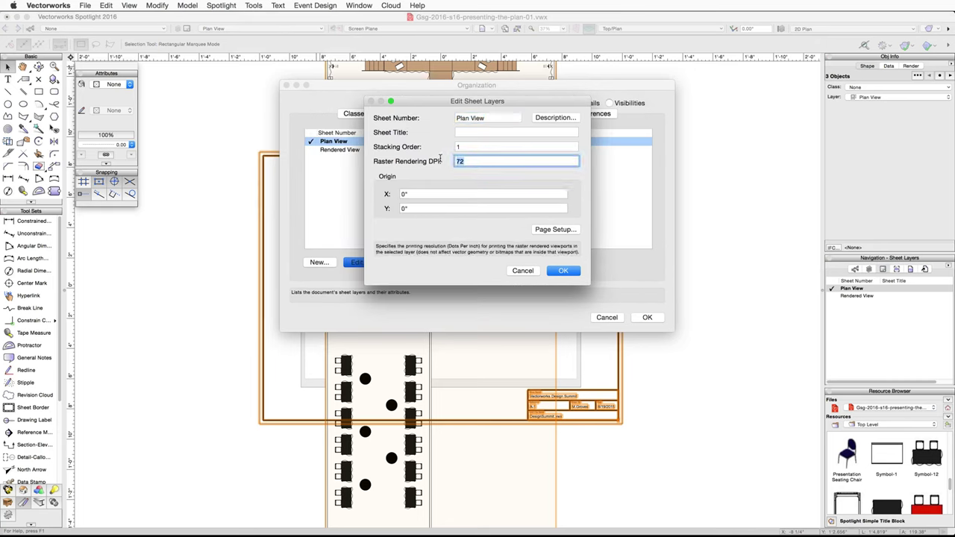
type("150")
key("Return")
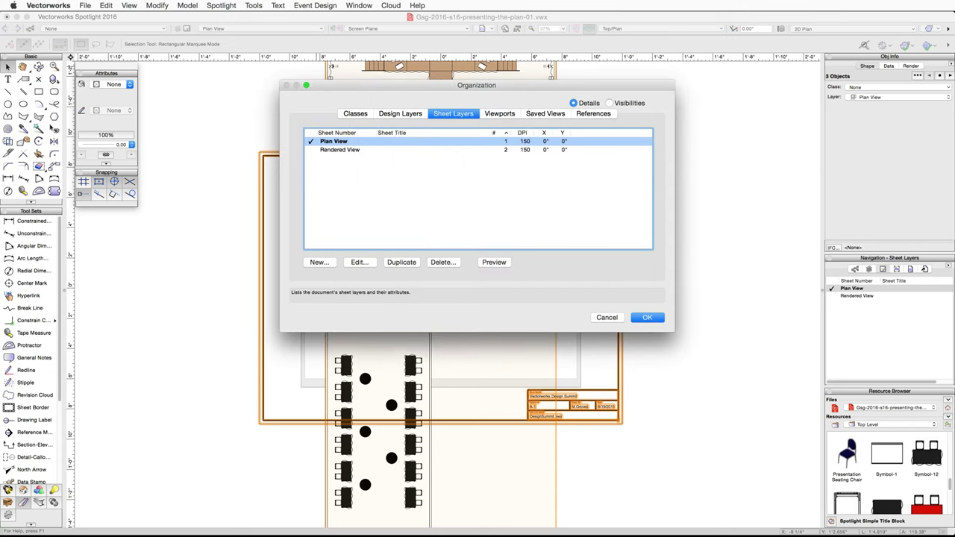
left_click(651, 319)
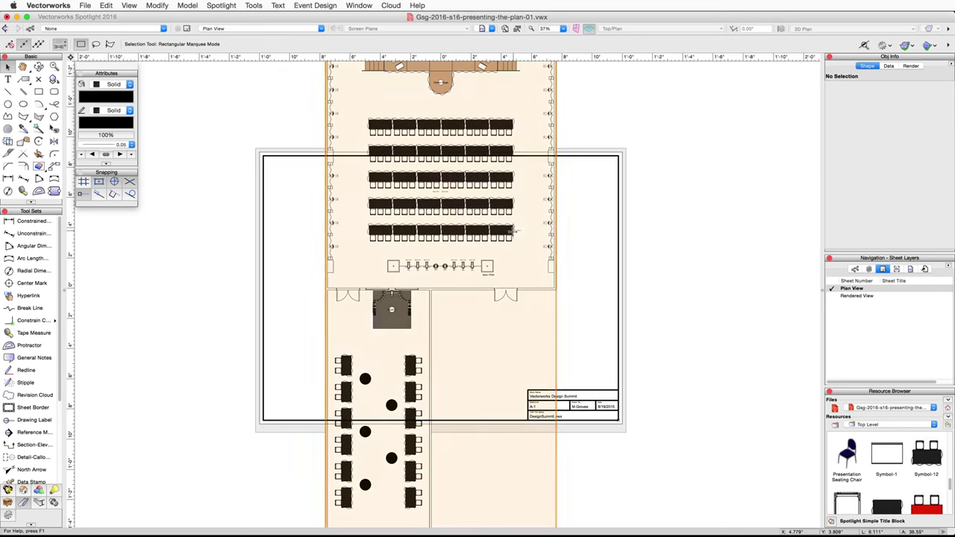
Set the scale of the event plan viewport on the Plan View sheet to 1/8"=1'0".
scroll(880, 204, "down", 5)
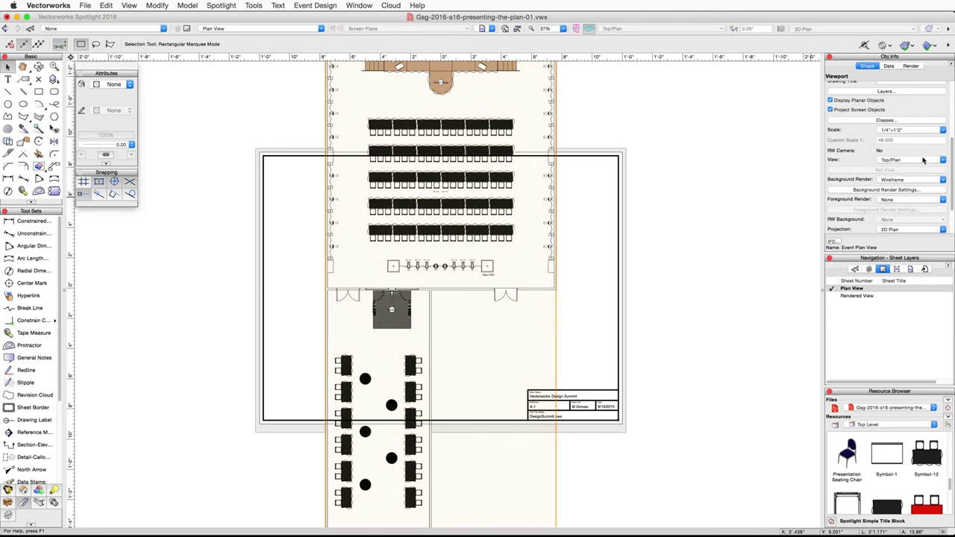
left_click(932, 131)
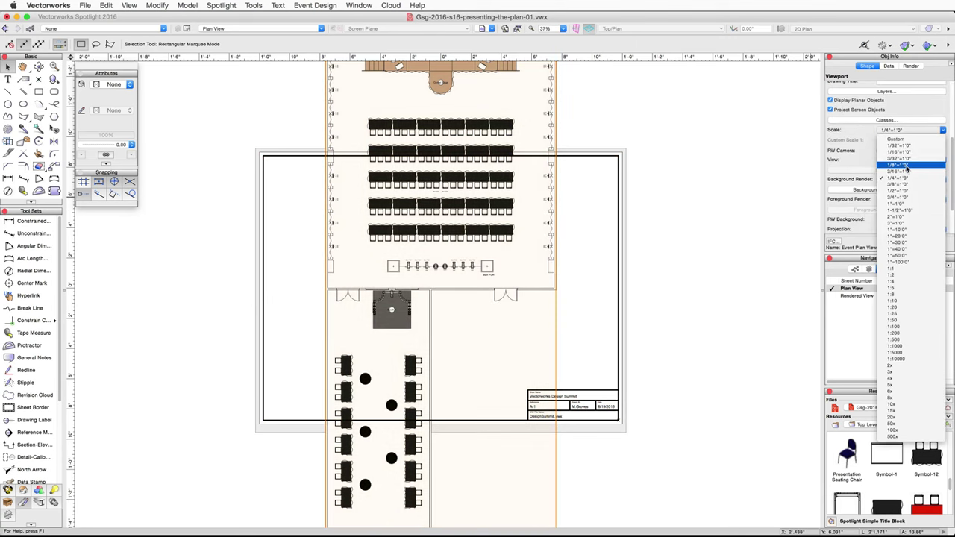
left_click(907, 168)
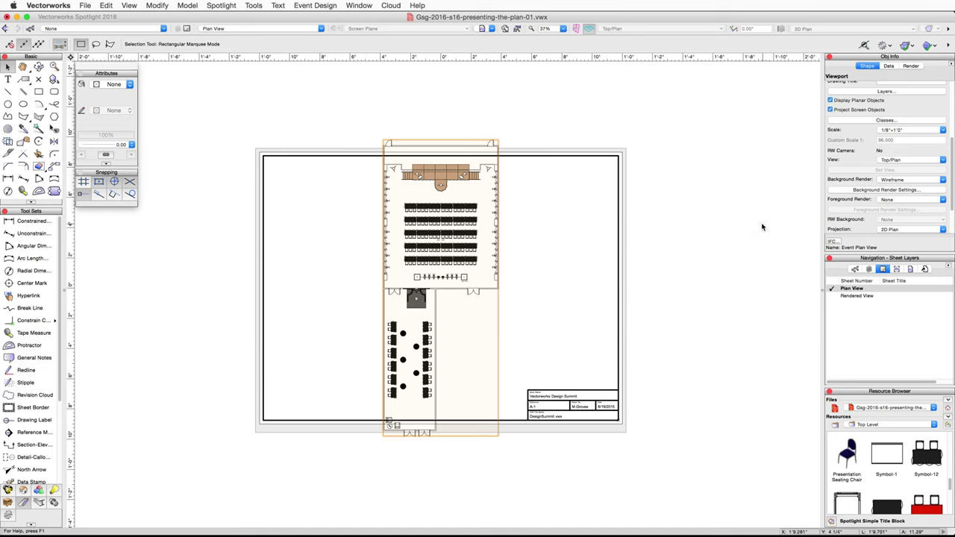
Rotate the event plan viewport 90° counterclockwise and position it inside the sheet border, clear of the title block.
key("super+l")
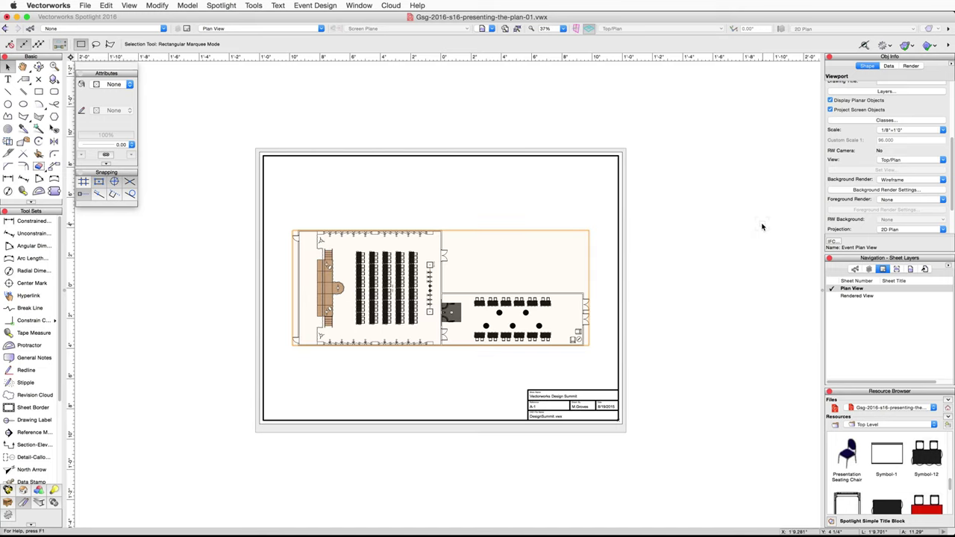
left_click_drag(495, 329, 491, 317)
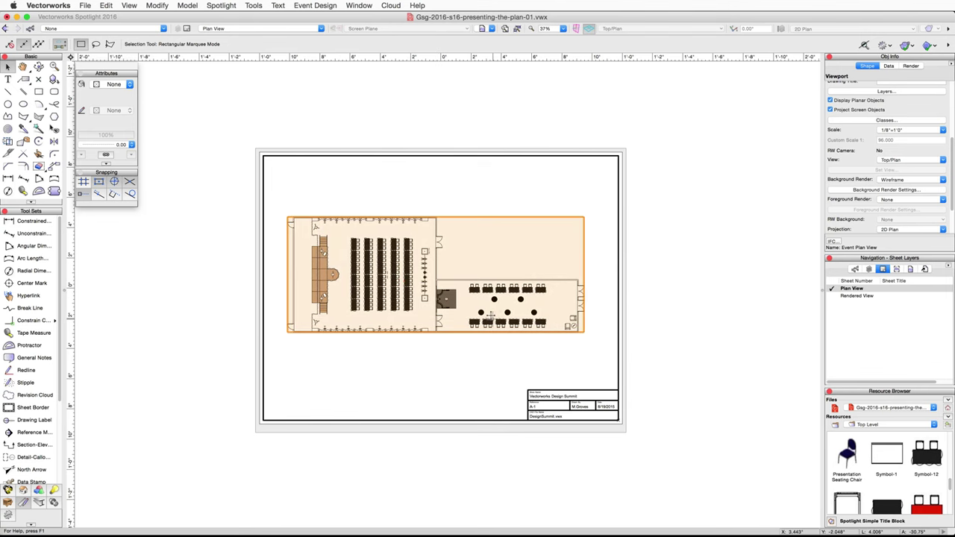
scroll(478, 306, "up", 2)
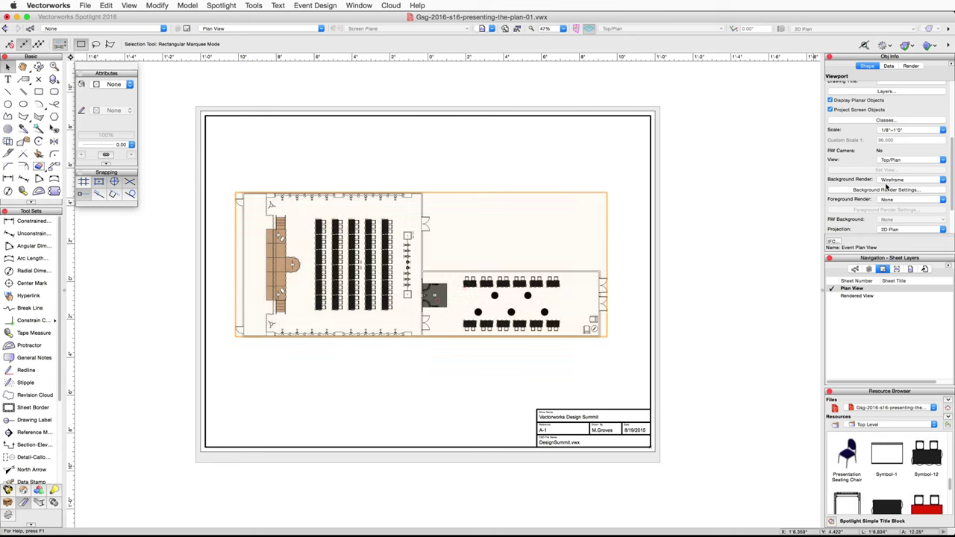
Hide the Seating-Classroom class and show the Seating-Presentation class in the event plan viewport.
scroll(887, 187, "up", 2)
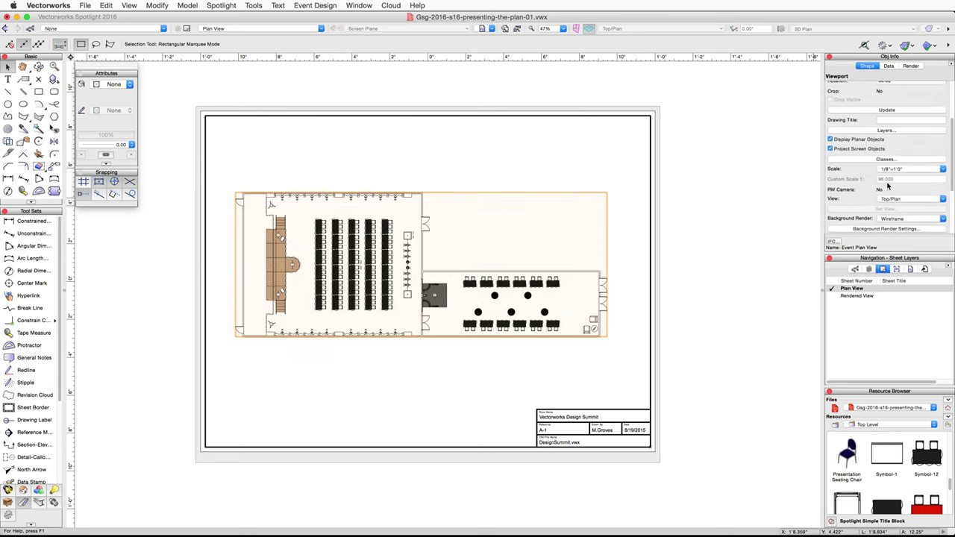
left_click(889, 168)
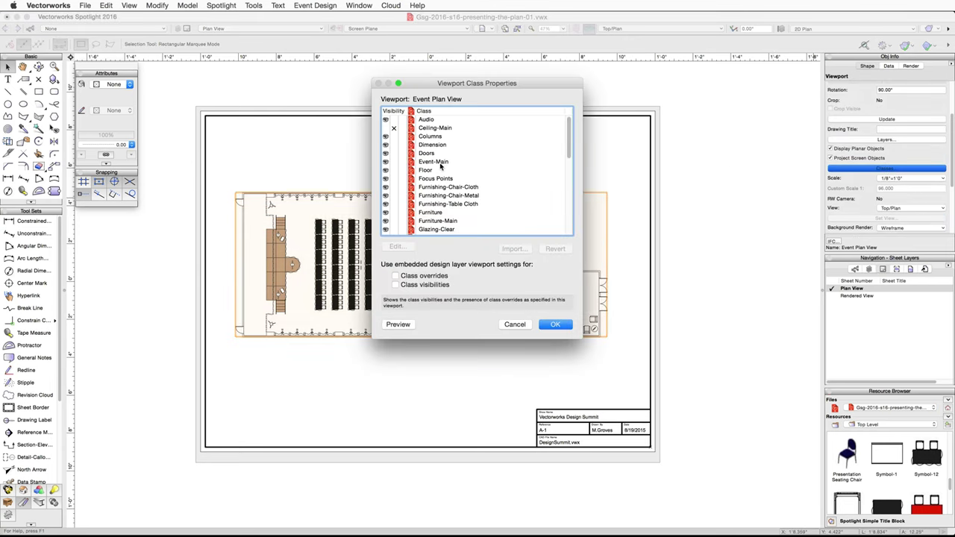
scroll(440, 166, "down", 10)
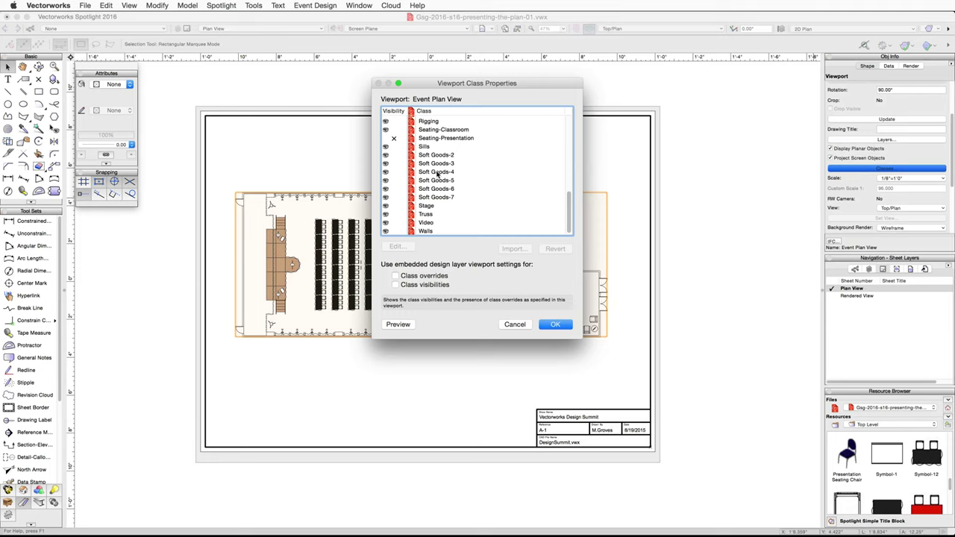
left_click(391, 131)
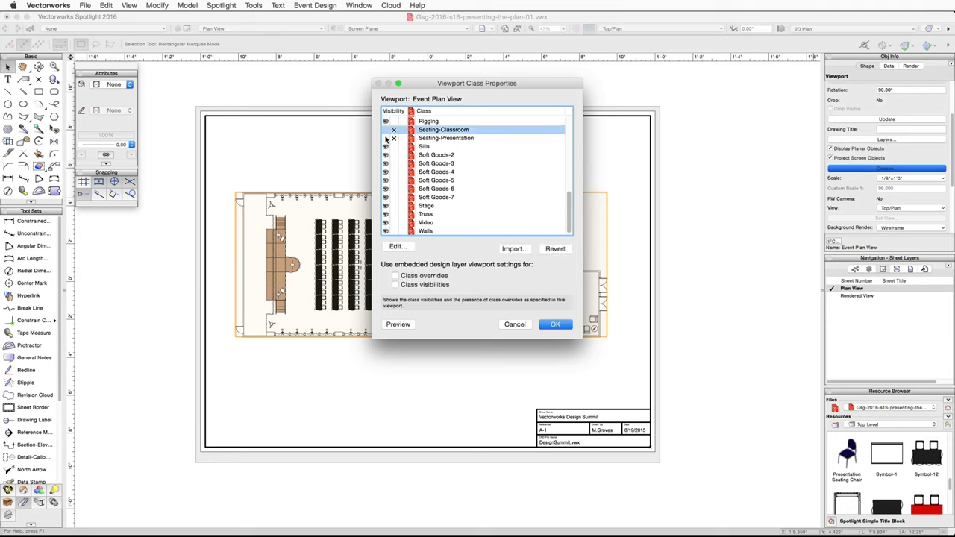
left_click(386, 139)
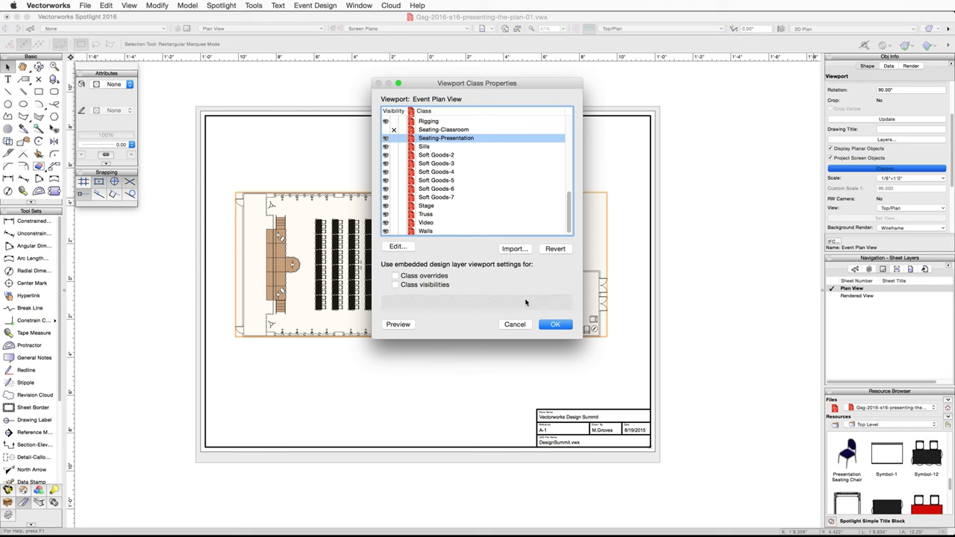
left_click(557, 325)
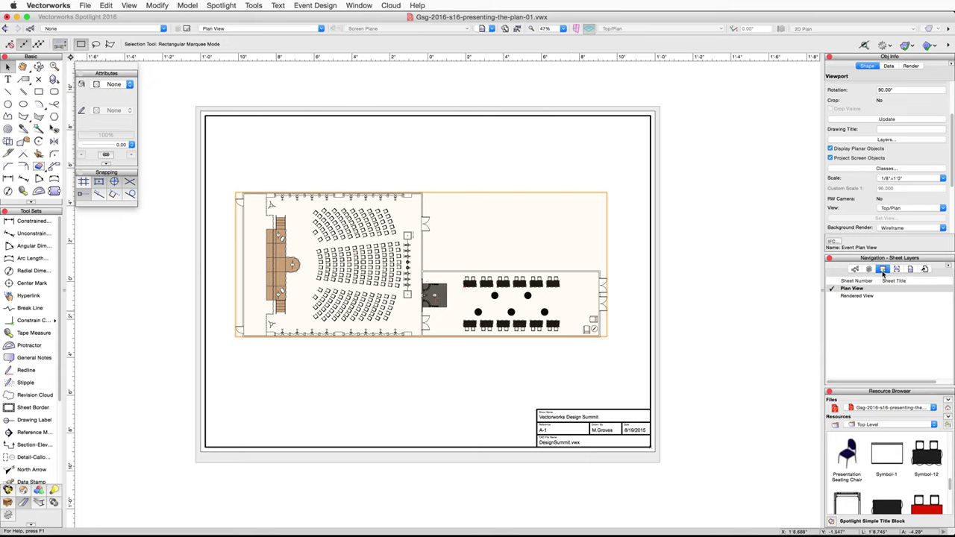
Duplicate the Plan View sheet layer and change the copy's sheet number to Seating Plan.
right_click(848, 291)
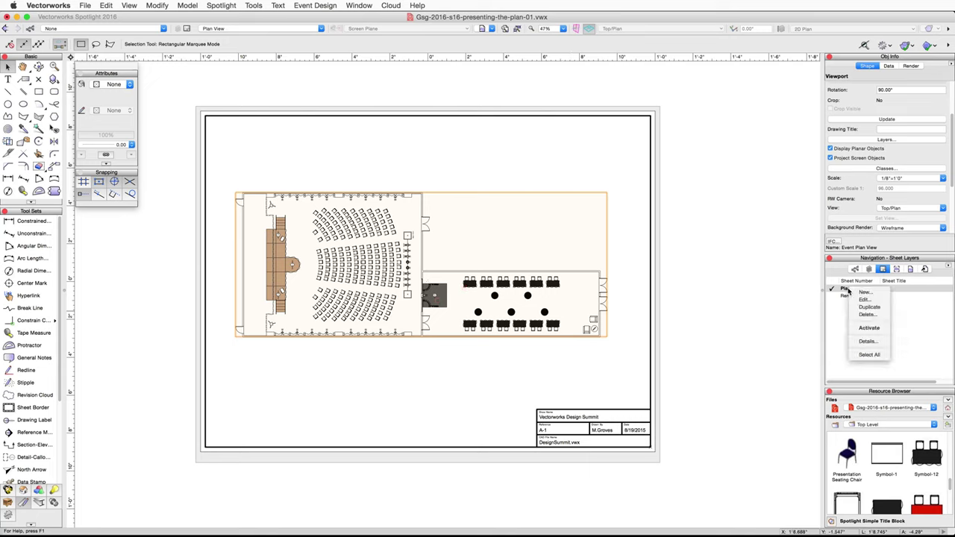
left_click(884, 309)
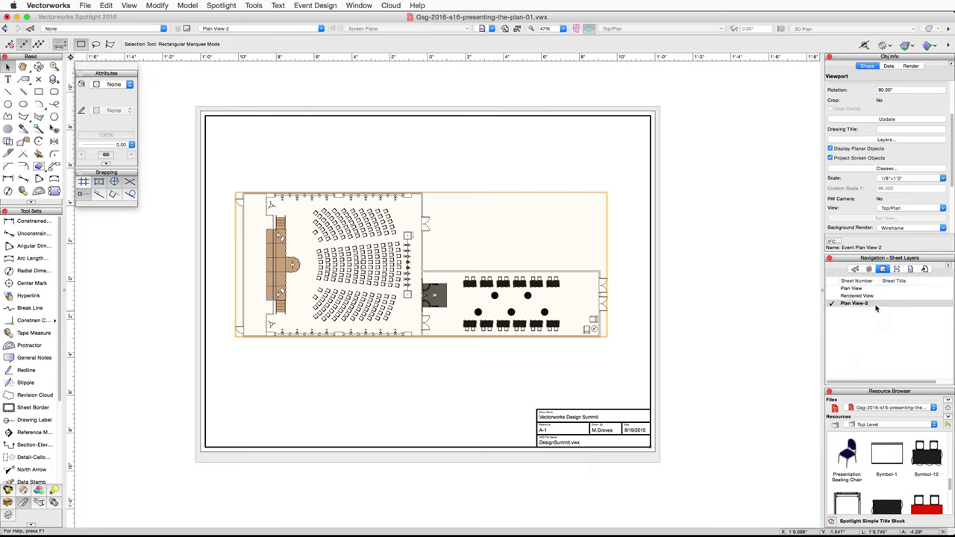
right_click(861, 303)
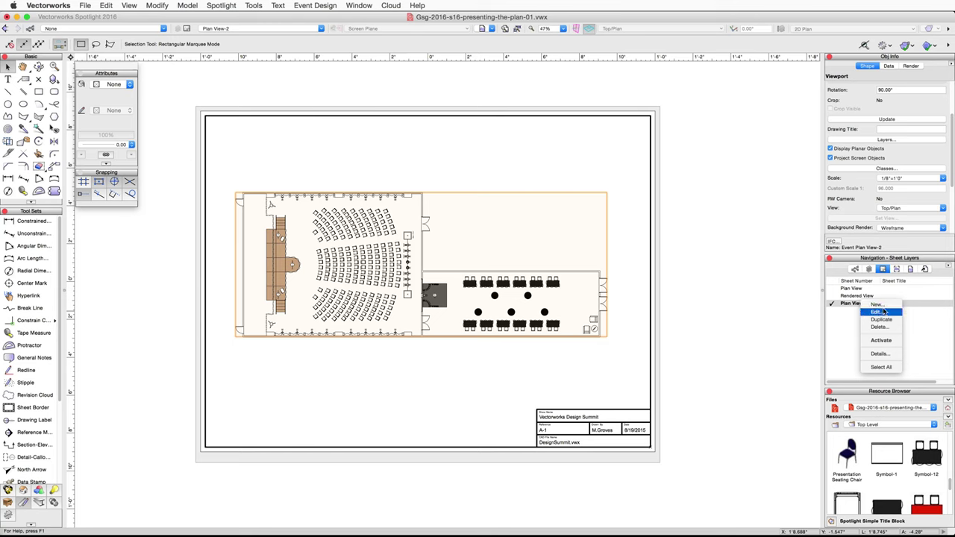
left_click(886, 312)
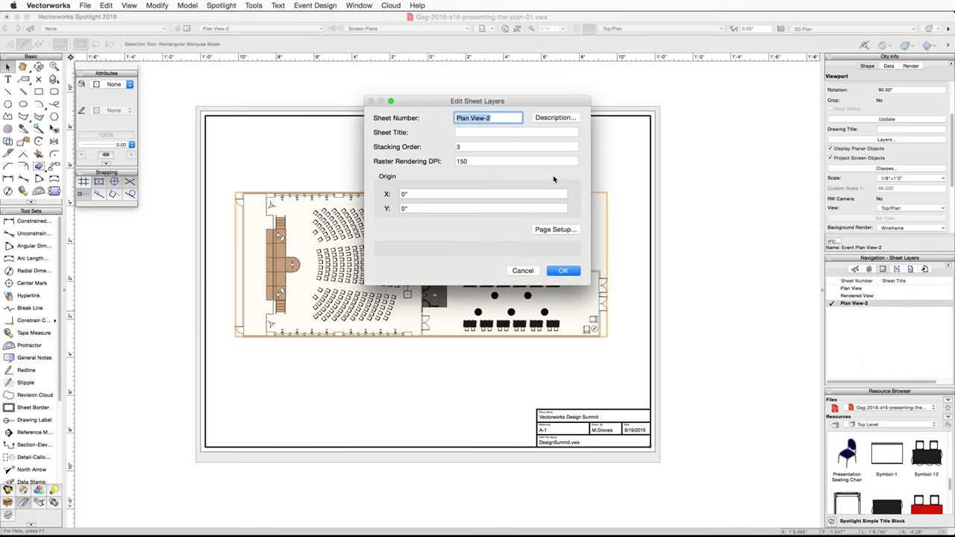
type("Seating Plan")
left_click(564, 270)
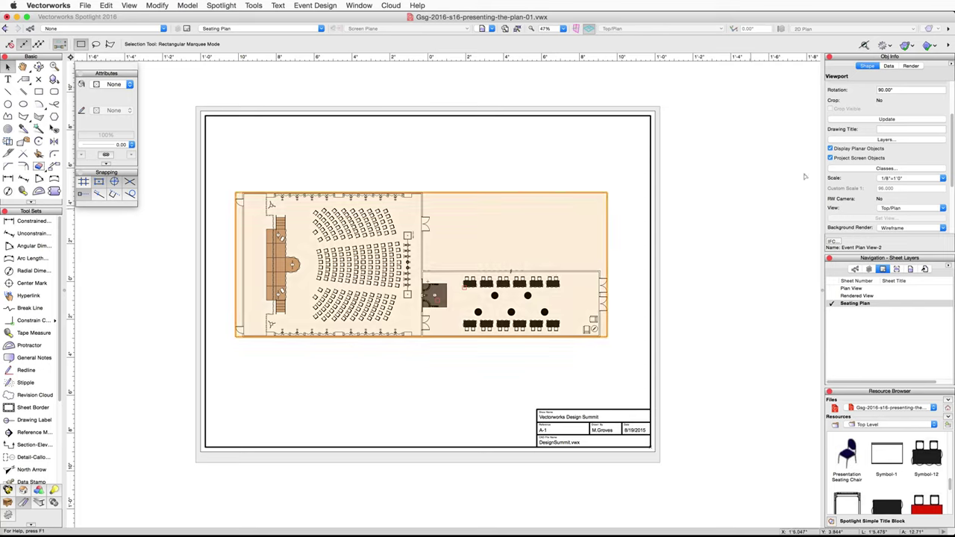
Set the rotation of the event plan viewport on the Seating Plan sheet to 0°.
left_click(898, 90)
type("0")
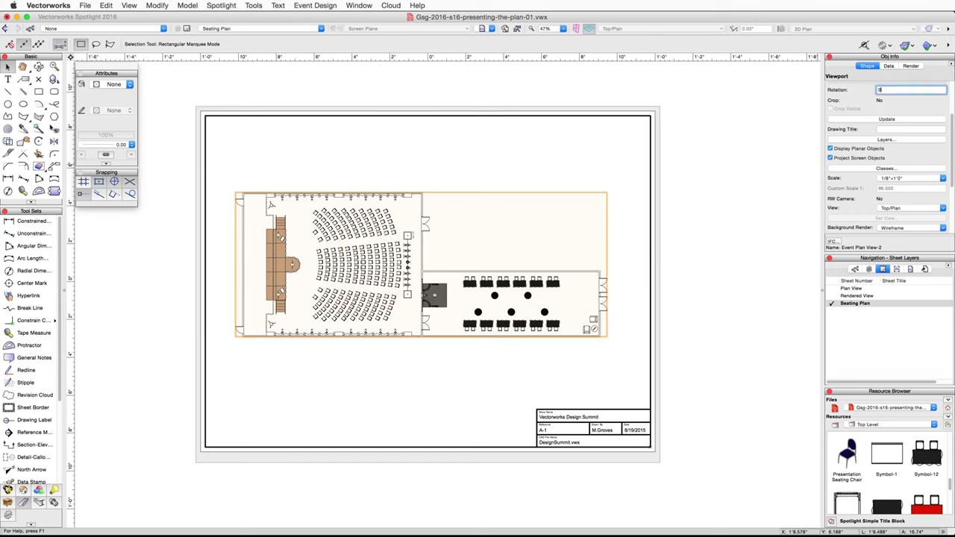
key("Return")
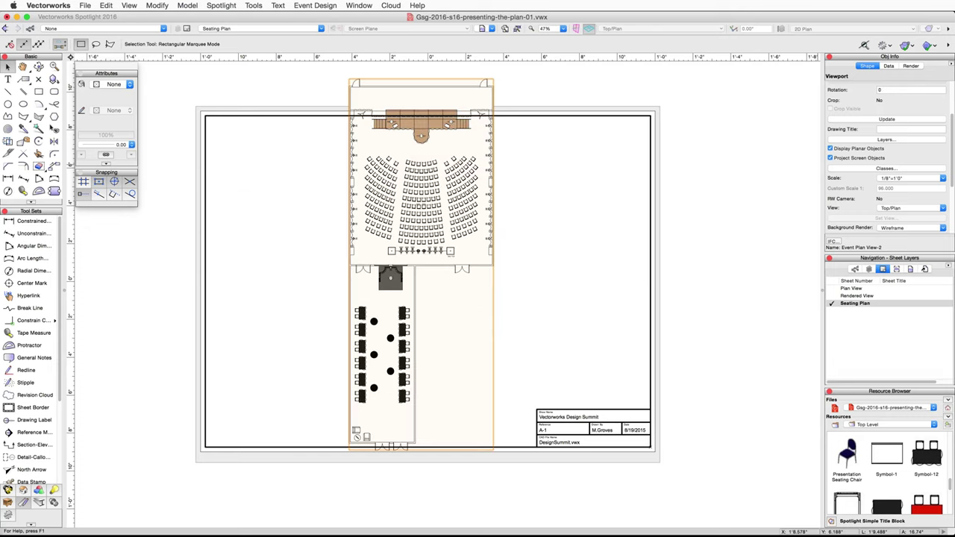
Crop the viewport to the main event room with a rectangle about 66'11" wide by 81'2" high, excluding the foyer.
double_click(435, 157)
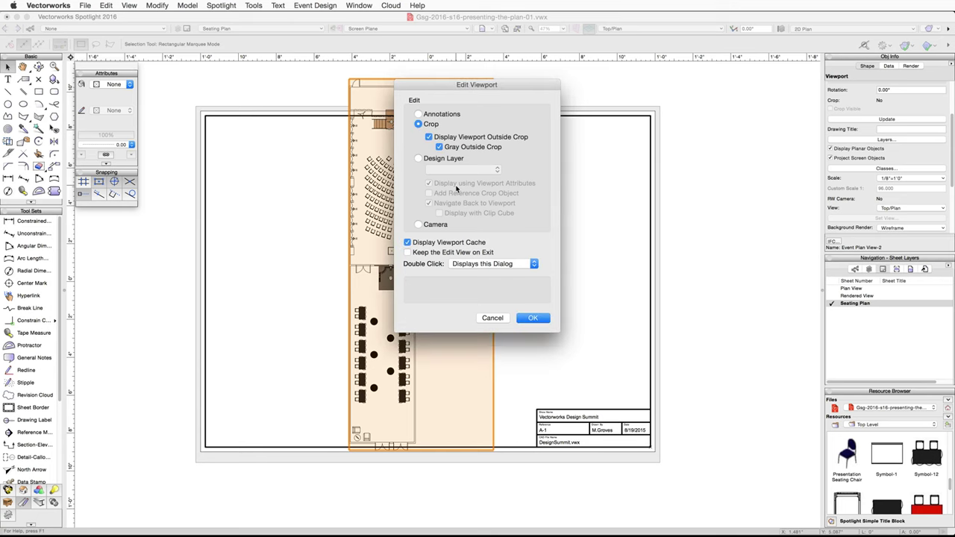
left_click(419, 125)
left_click(533, 318)
scroll(502, 208, "up", 2)
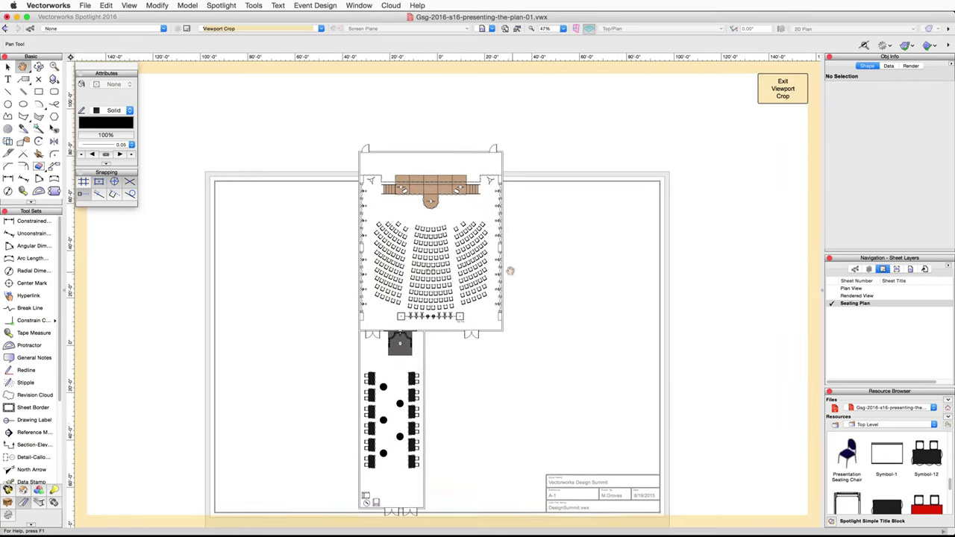
scroll(351, 222, "up", 2)
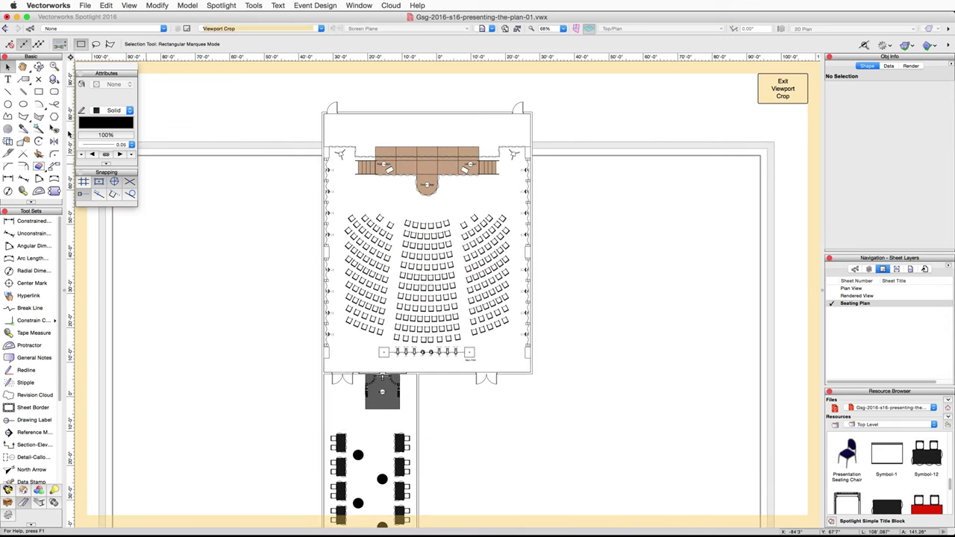
left_click(38, 91)
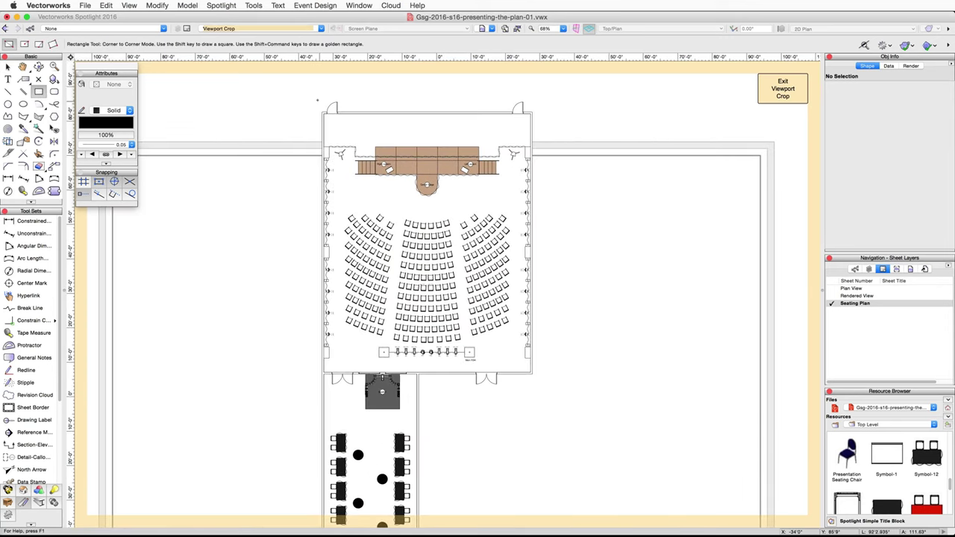
left_click(310, 94)
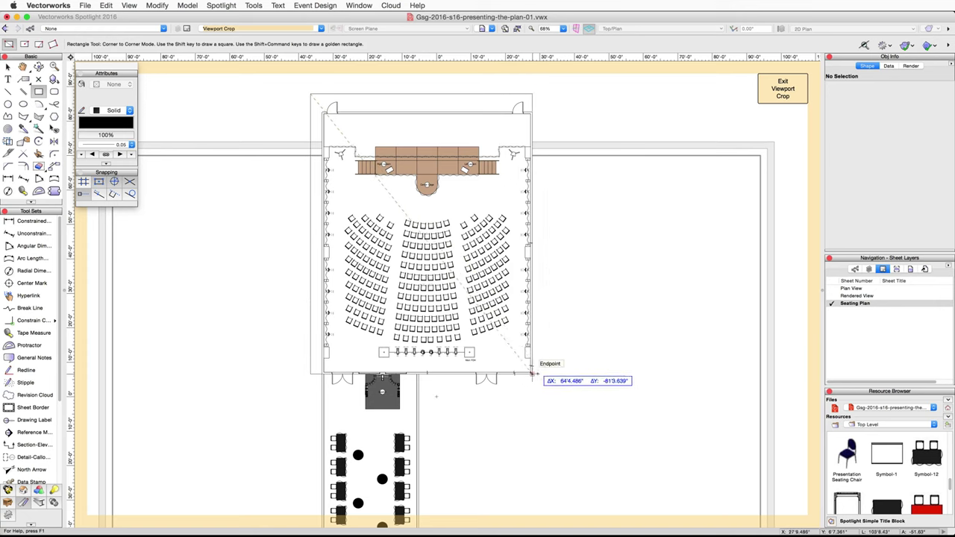
left_click(541, 373)
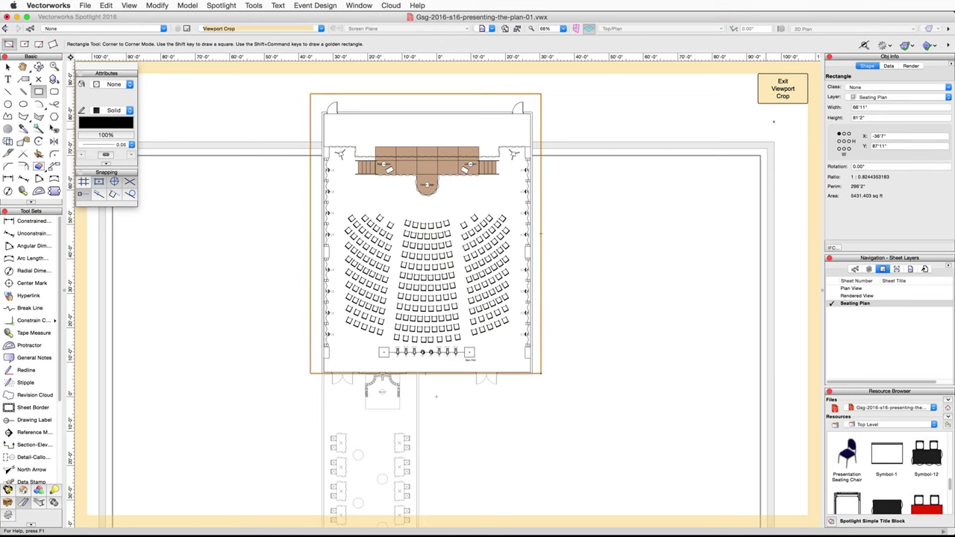
left_click(785, 97)
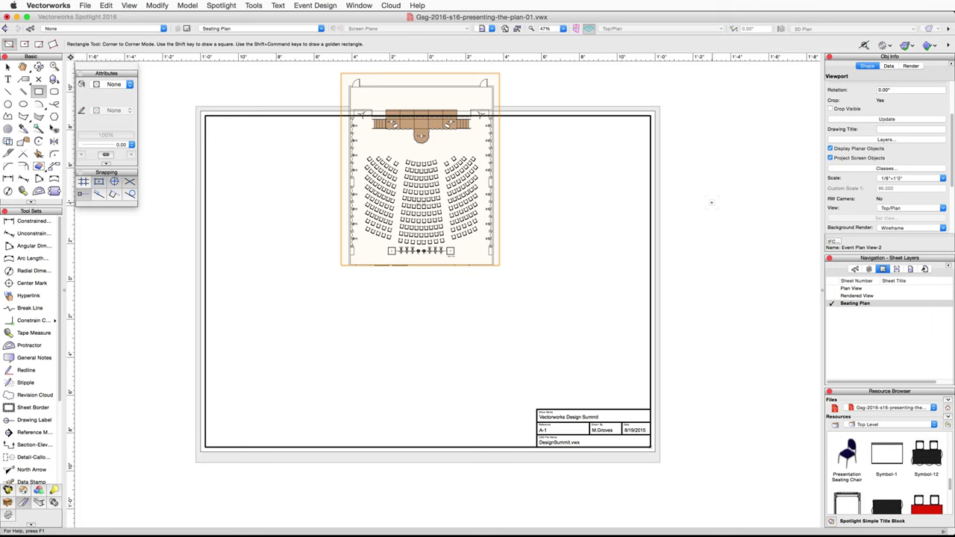
Duplicate the cropped event room viewport and place the copy to the right of the original.
key("x")
key("x")
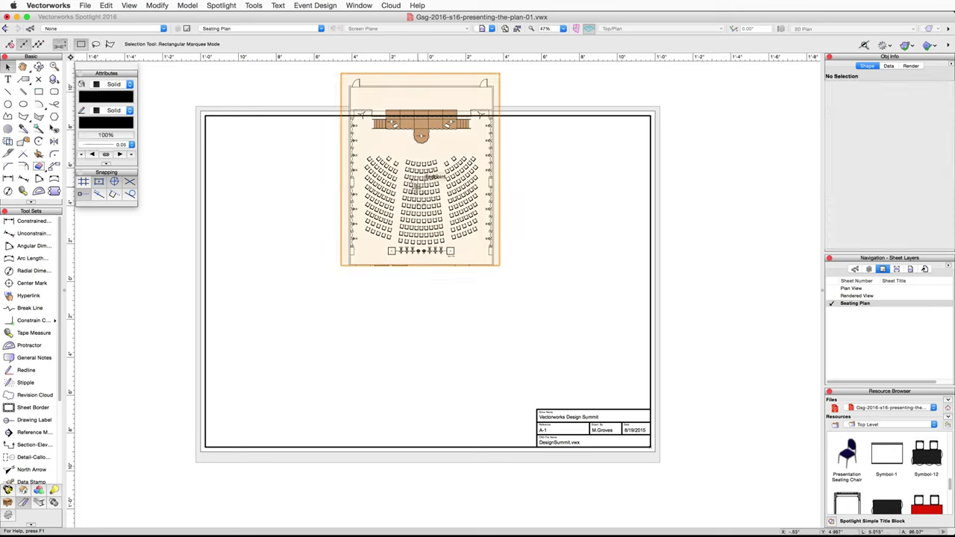
left_click_drag(415, 181, 612, 187)
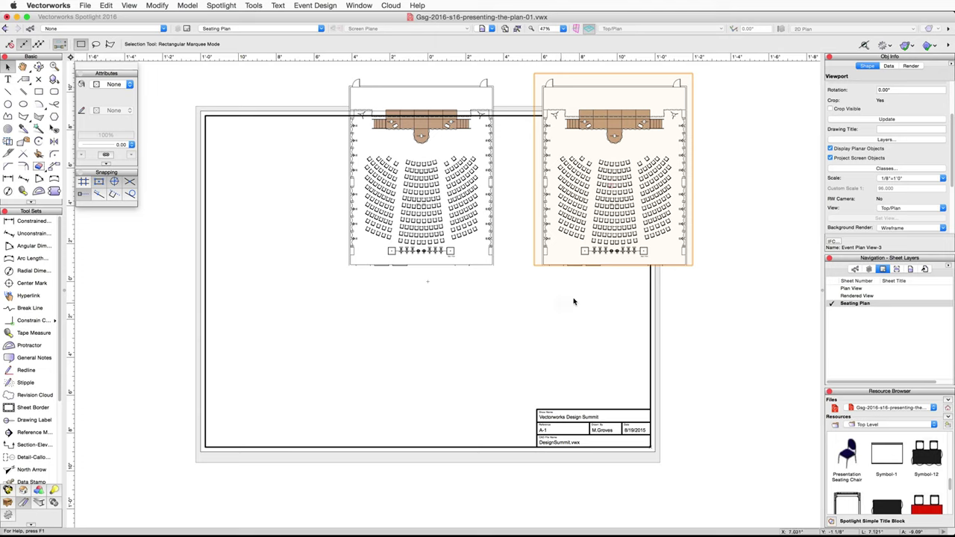
Show the Seating-Classroom class and hide the Seating-Presentation class in the duplicated viewport.
left_click(896, 171)
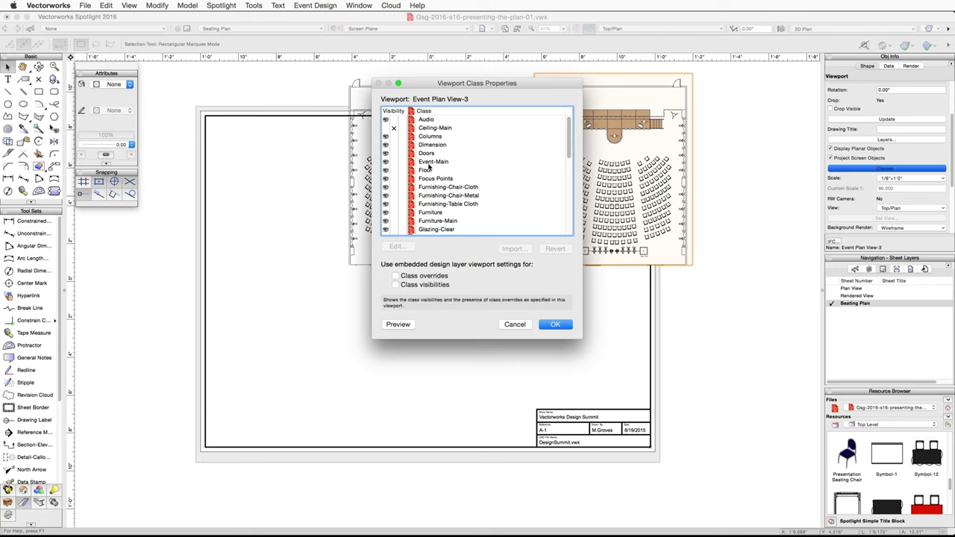
scroll(418, 173, "down", 5)
scroll(418, 174, "down", 3)
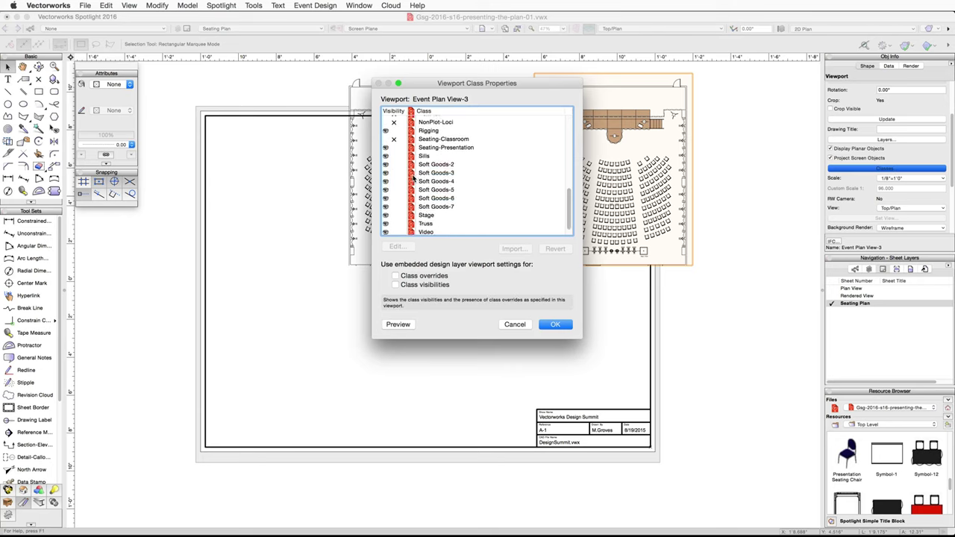
left_click(388, 140)
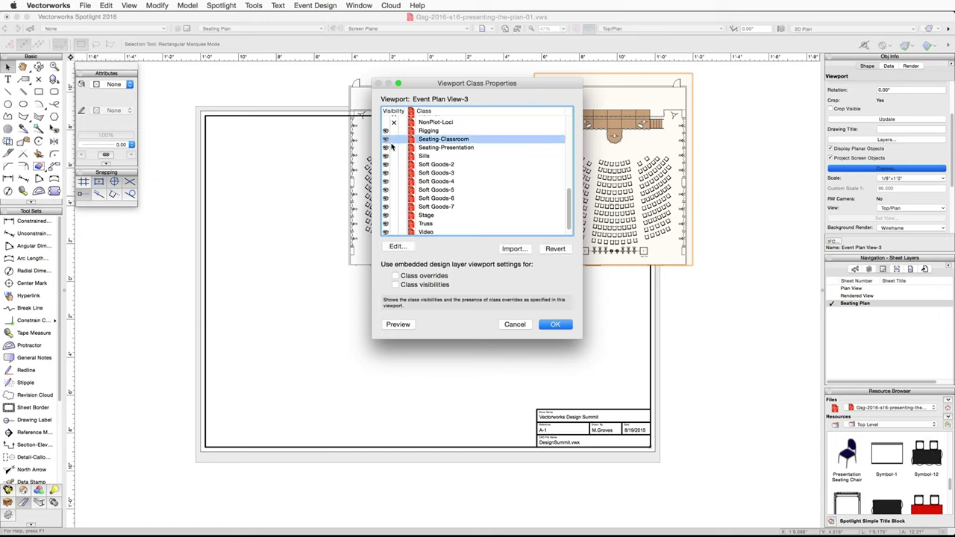
left_click(389, 147)
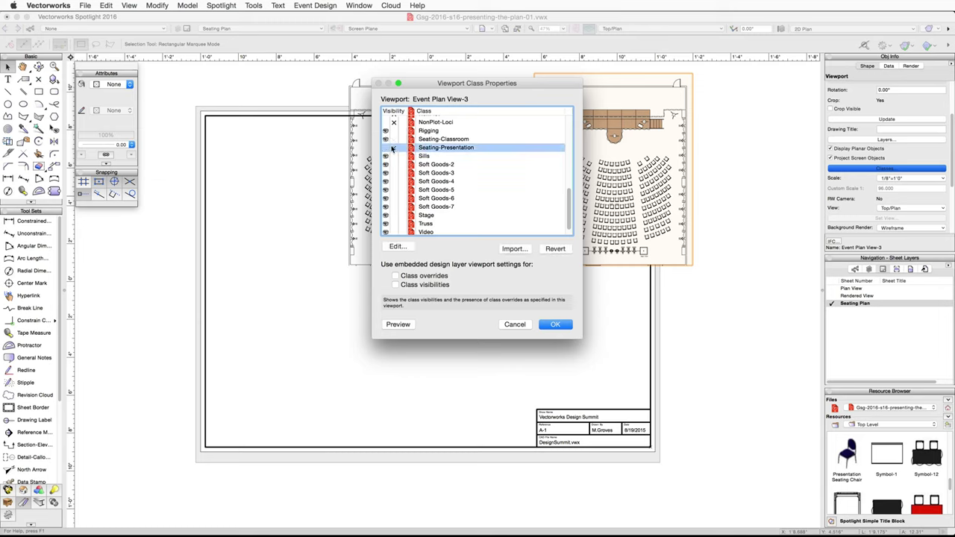
left_click(553, 324)
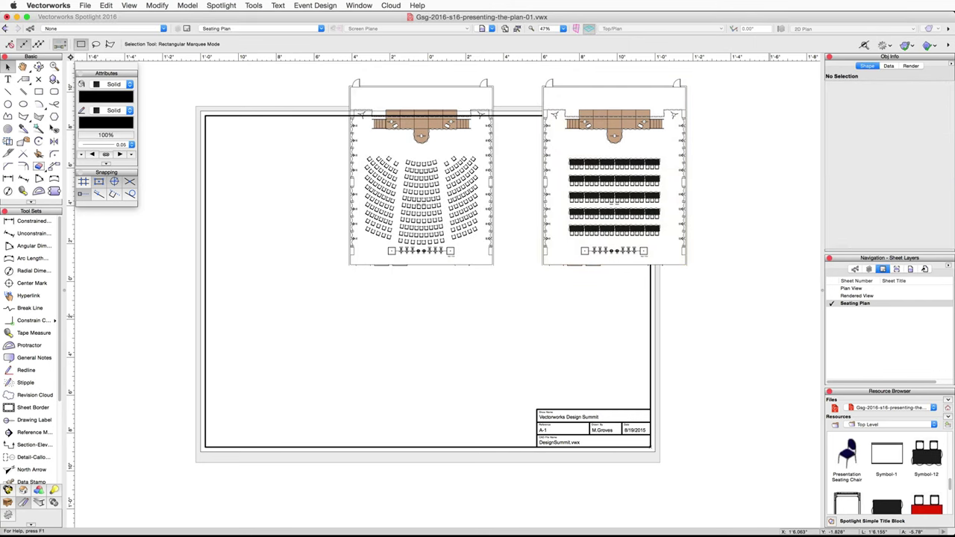
Move both seating viewports together so they sit inside the sheet border, above the title block.
left_click(611, 217)
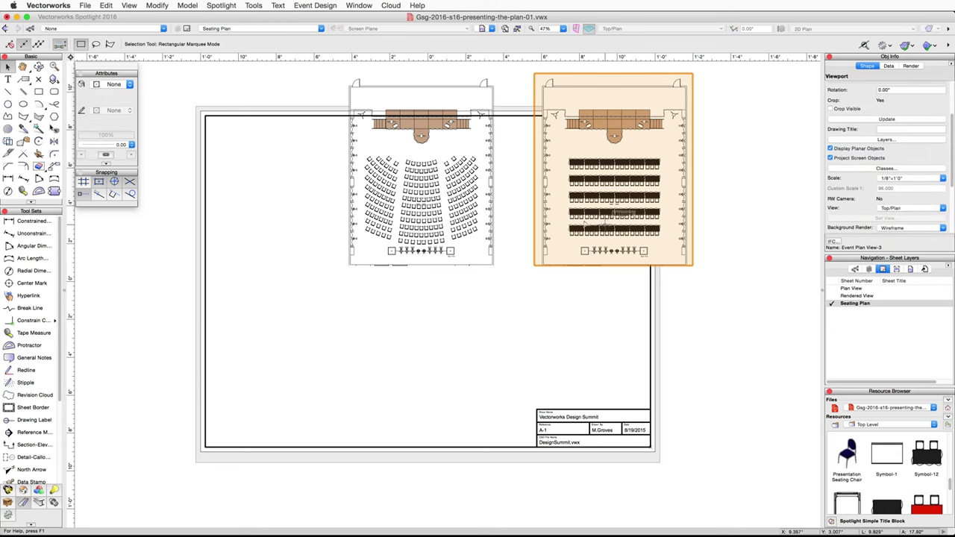
left_click(437, 198, "shift")
left_click_drag(438, 198, 343, 283)
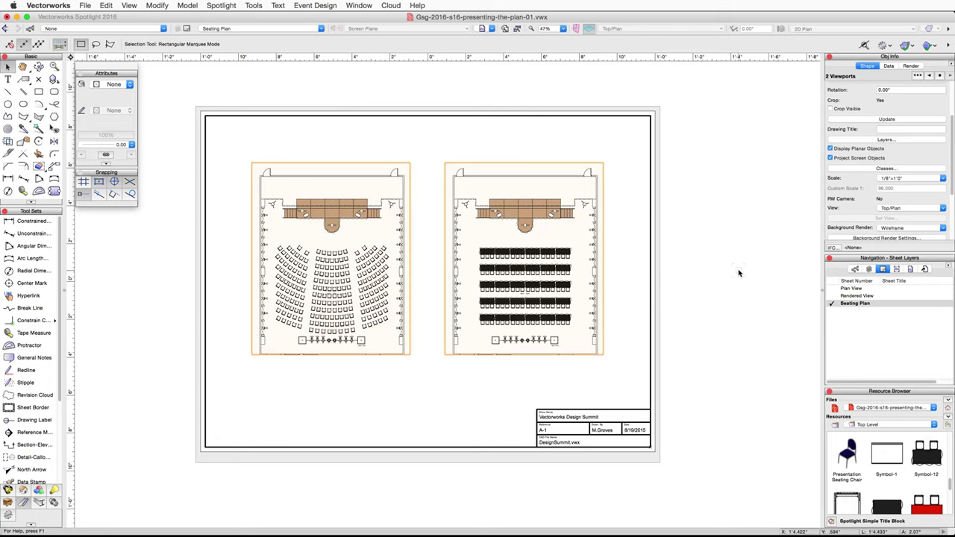
Place the Seating Count worksheet on the sheet below the viewports, left of the title block, and set its fill color to white.
scroll(877, 456, "down", 5)
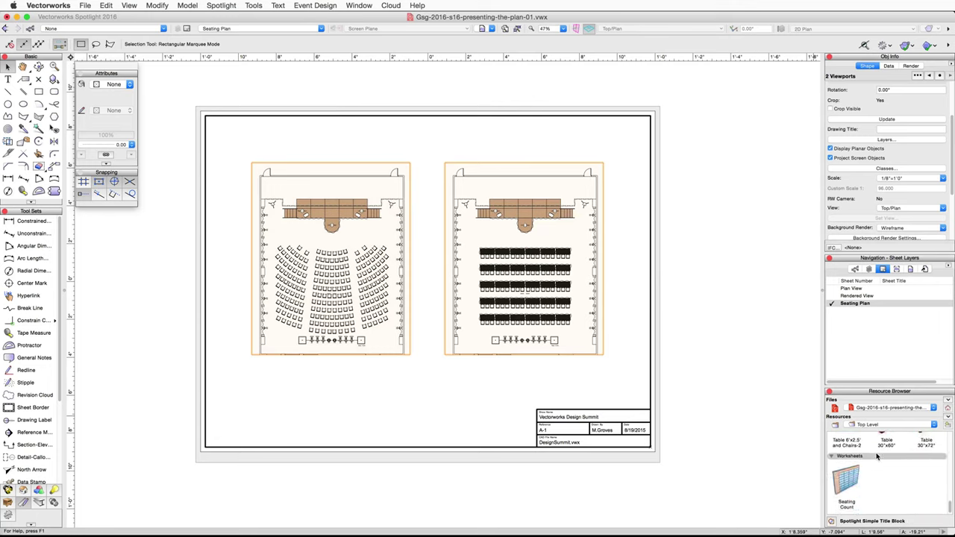
left_click(850, 488)
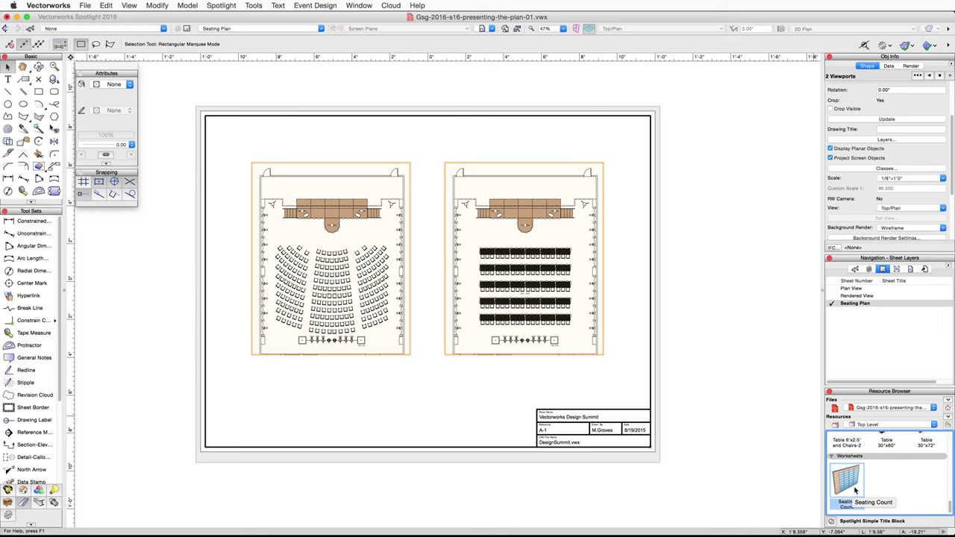
left_click_drag(855, 489, 344, 409)
left_click_drag(420, 418, 364, 422)
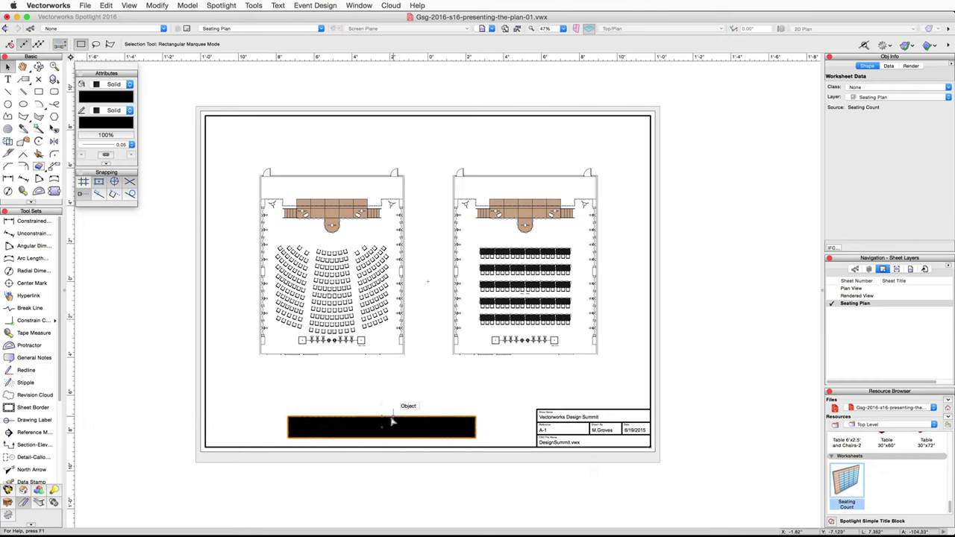
left_click(95, 98)
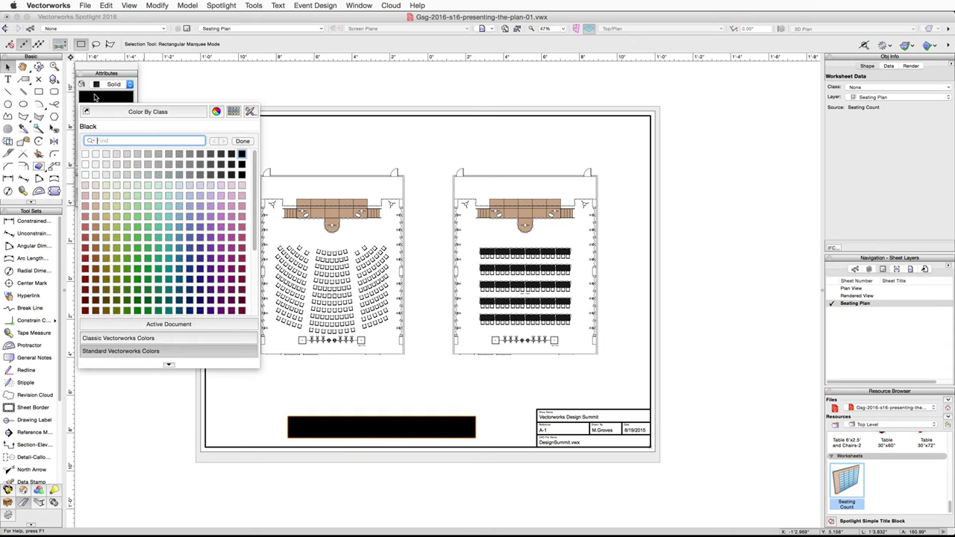
left_click(84, 154)
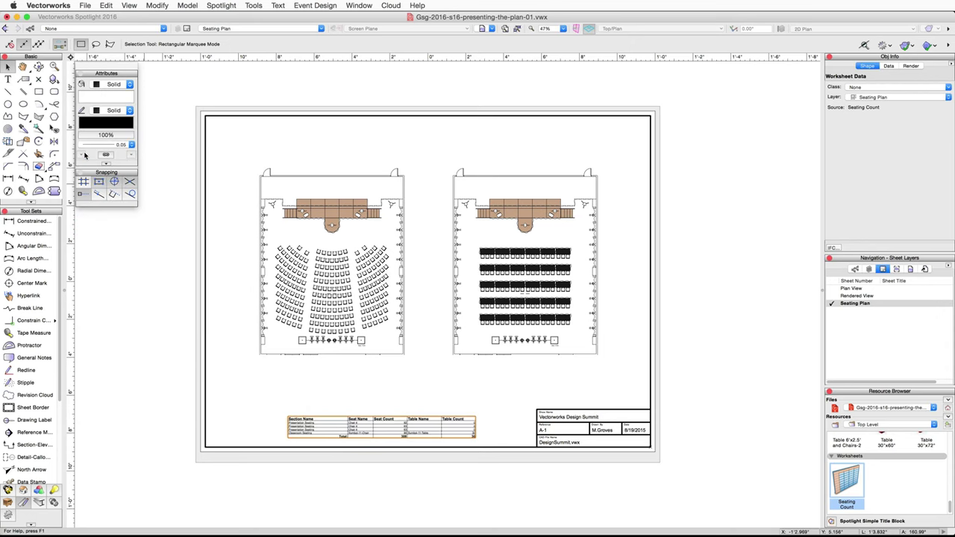
scroll(362, 457, "up", 4)
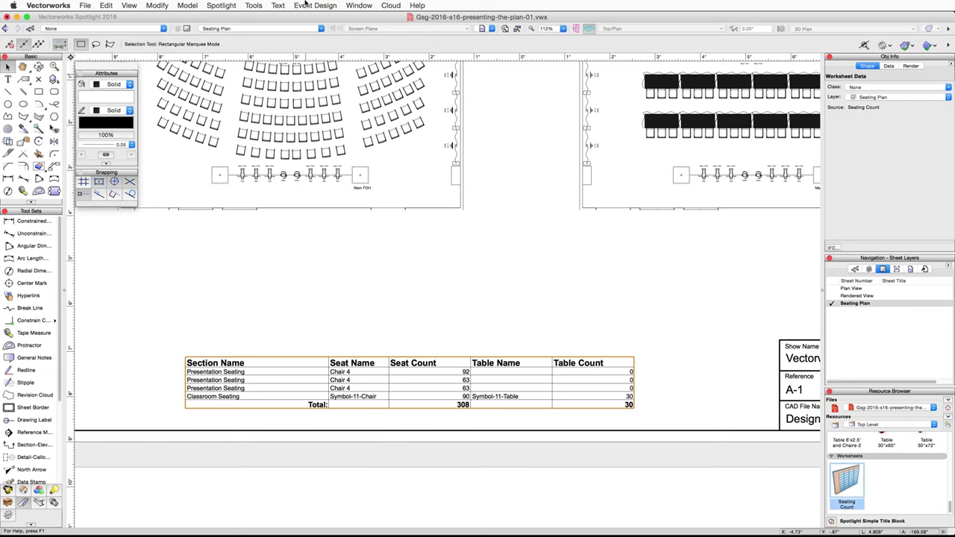
On the Main Event Room layer, replace the classroom seating layout's symbol with Classroom Seating Table & Chairs from the Top Level folder.
left_click(321, 28)
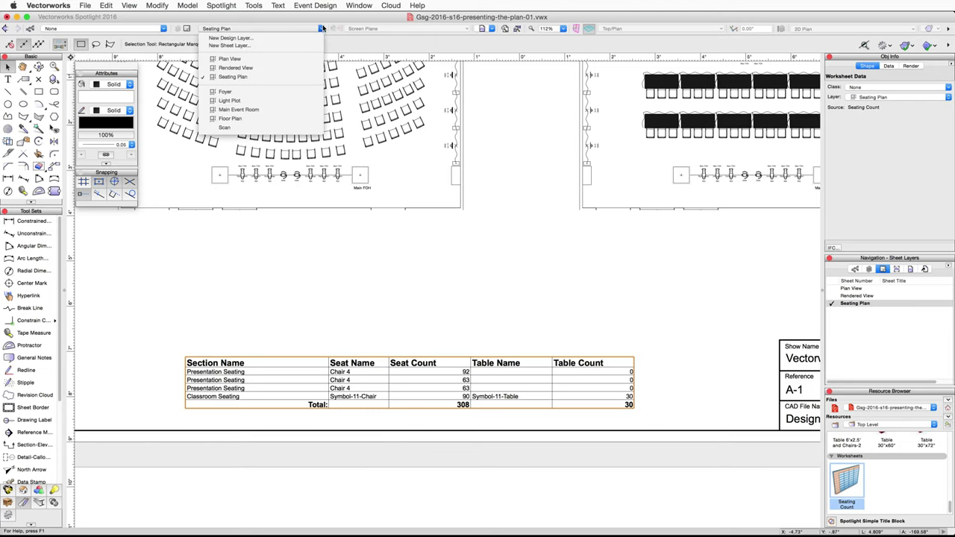
left_click(280, 110)
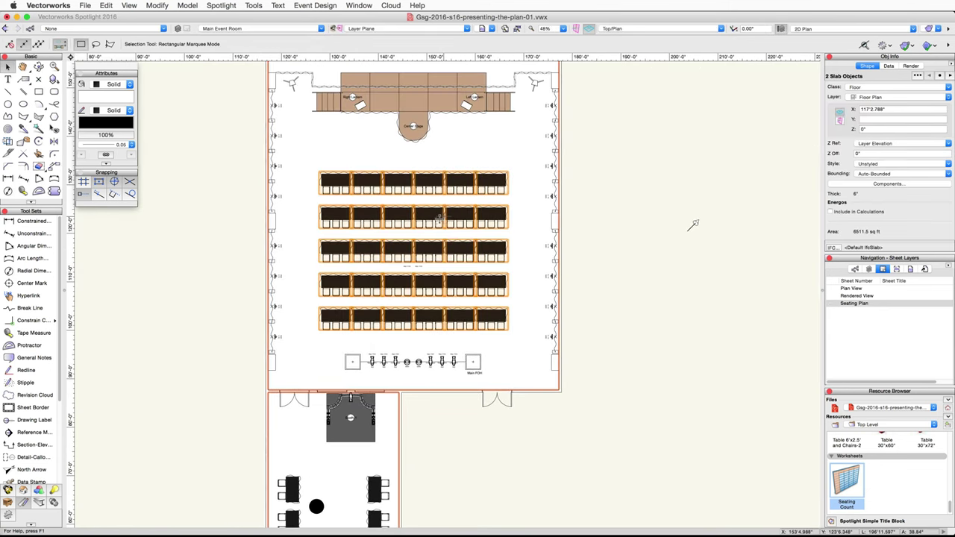
scroll(904, 186, "down", 10)
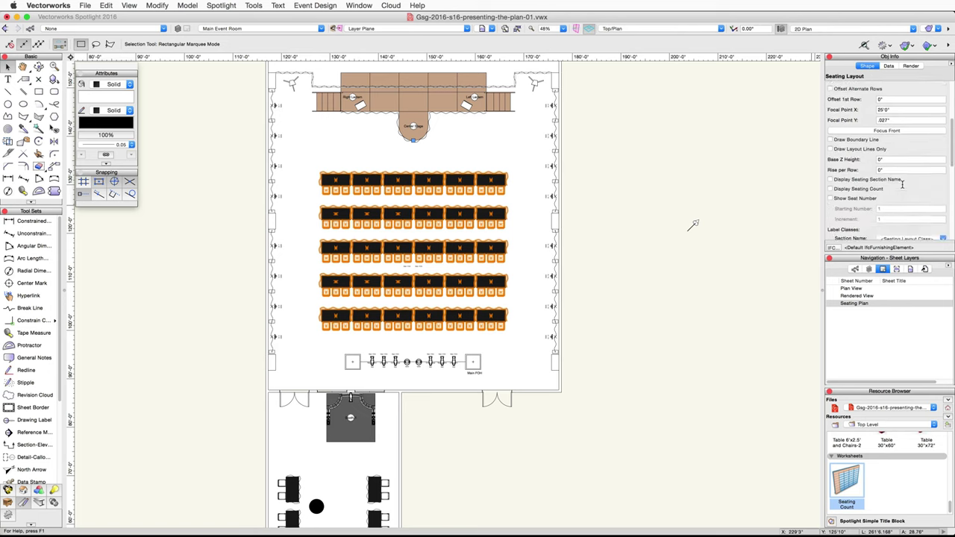
scroll(904, 185, "down", 3)
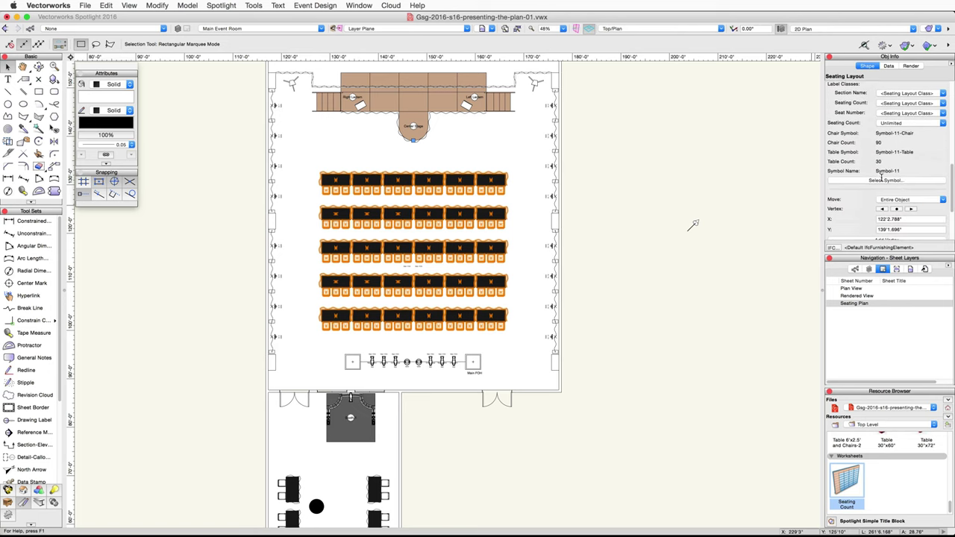
left_click(884, 180)
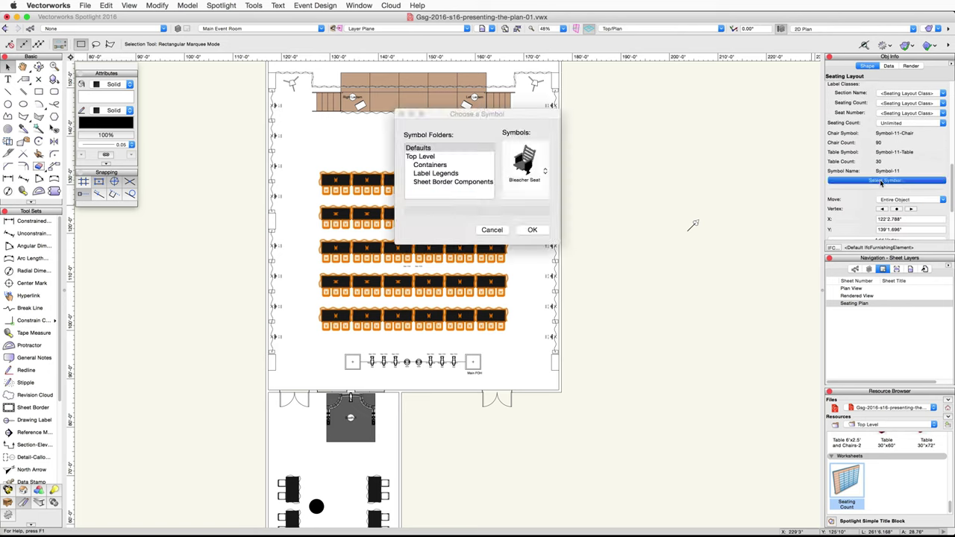
left_click(422, 156)
left_click(529, 170)
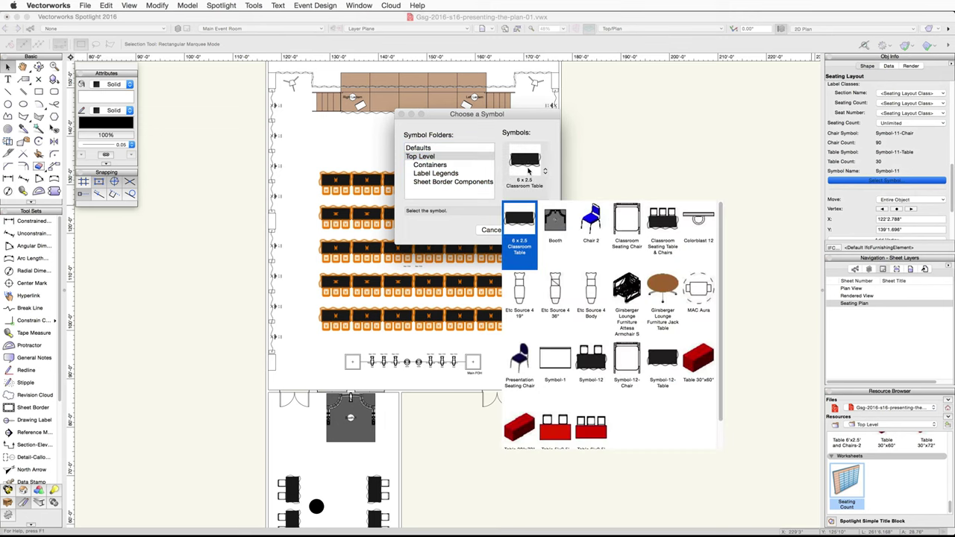
left_click(658, 230)
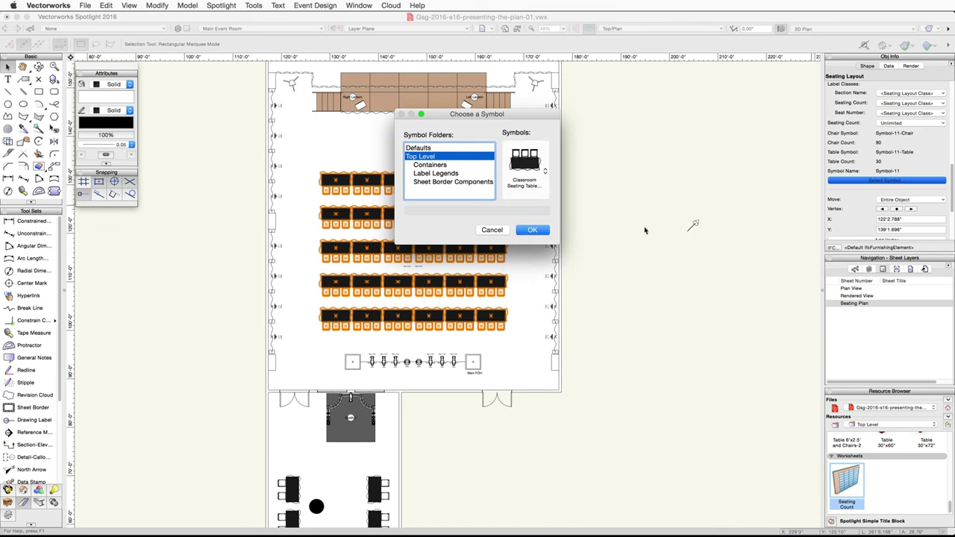
left_click(531, 231)
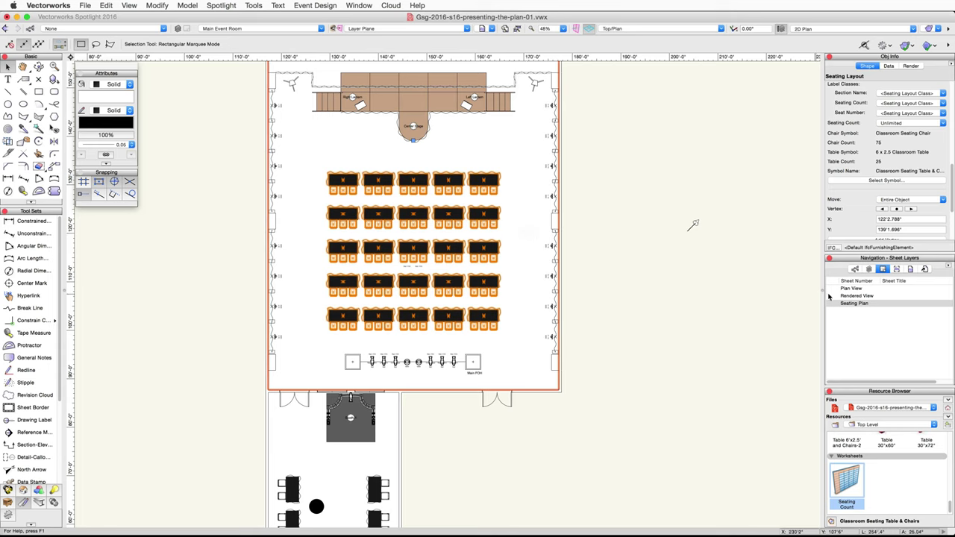
Hide the Seating-Classroom class and show the Seating-Presentation class on the design layer.
left_click(855, 269)
scroll(856, 355, "up", 5)
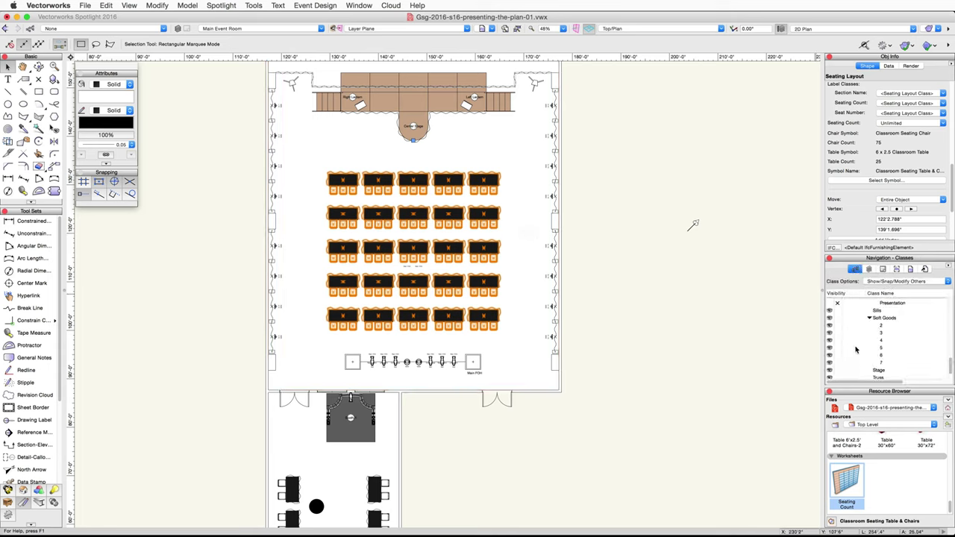
left_click(838, 355)
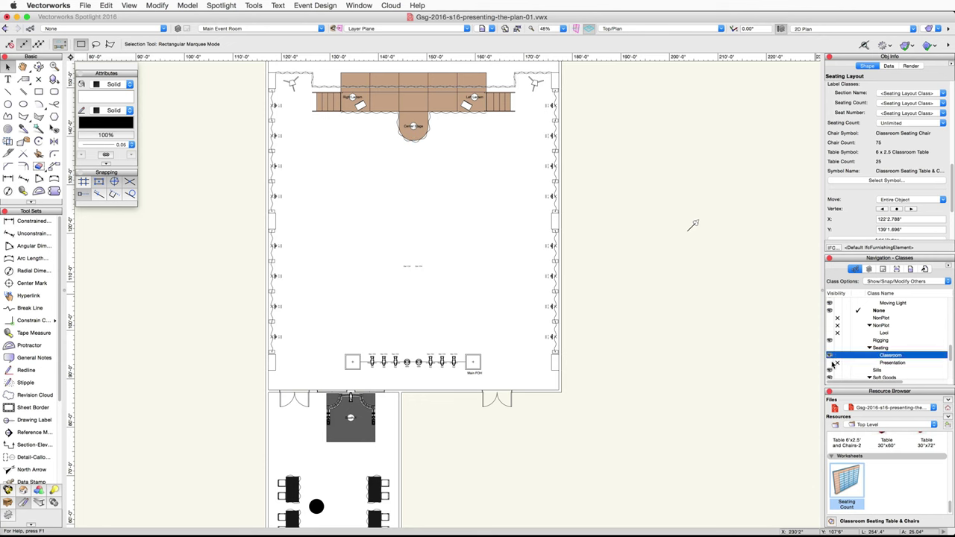
left_click(830, 363)
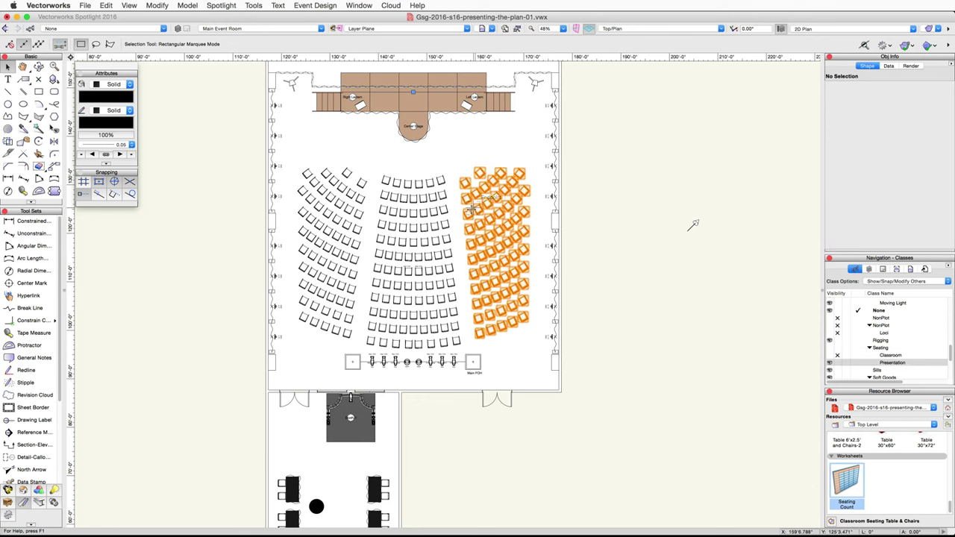
Replace the symbol of all three presentation seating layouts with Presentation Seating Chair from the Top Level folder.
left_click(481, 200)
left_click(430, 217, "shift")
left_click(345, 209, "shift")
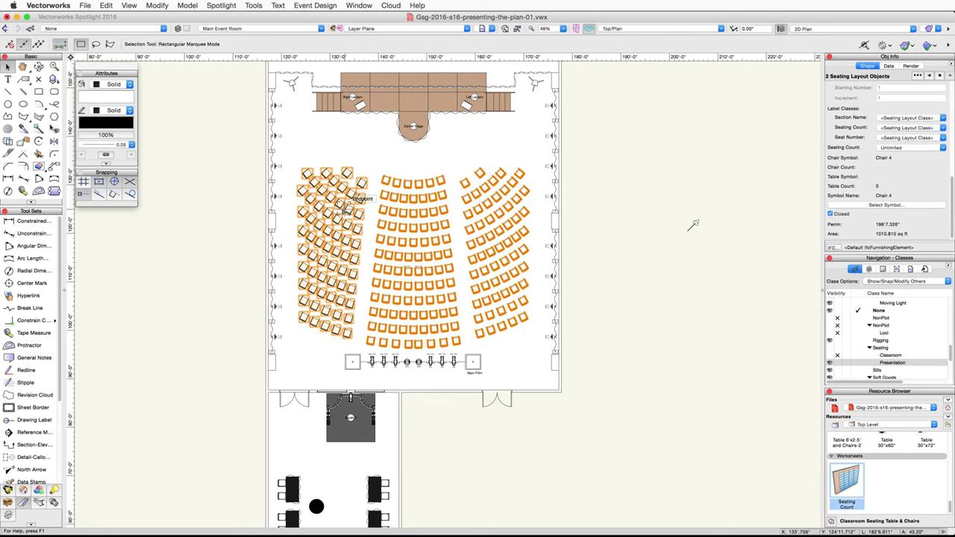
left_click(885, 206)
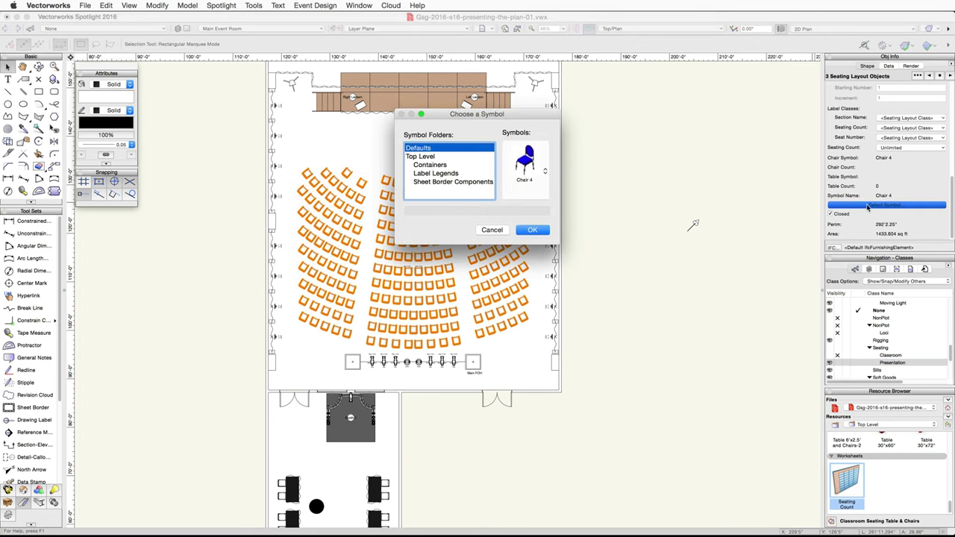
left_click(446, 156)
left_click(525, 160)
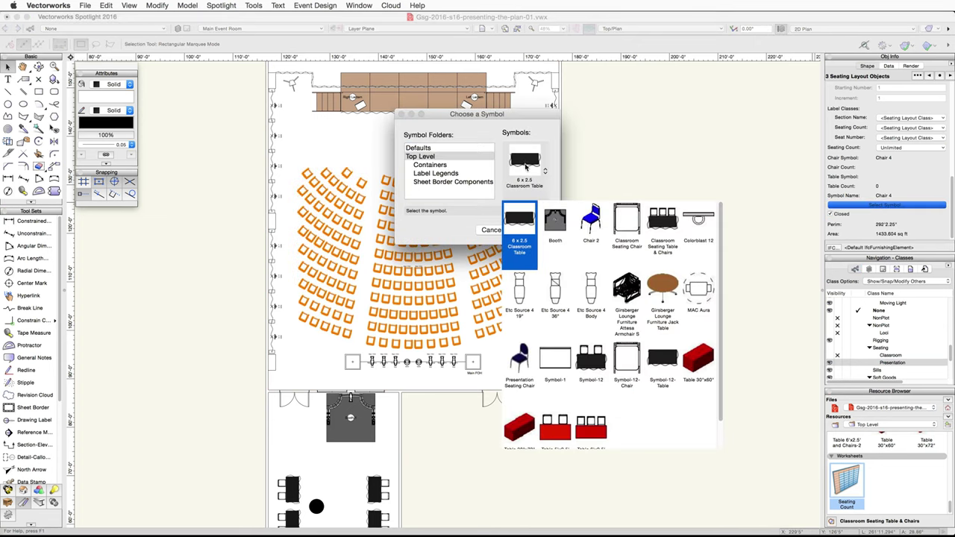
left_click(520, 359)
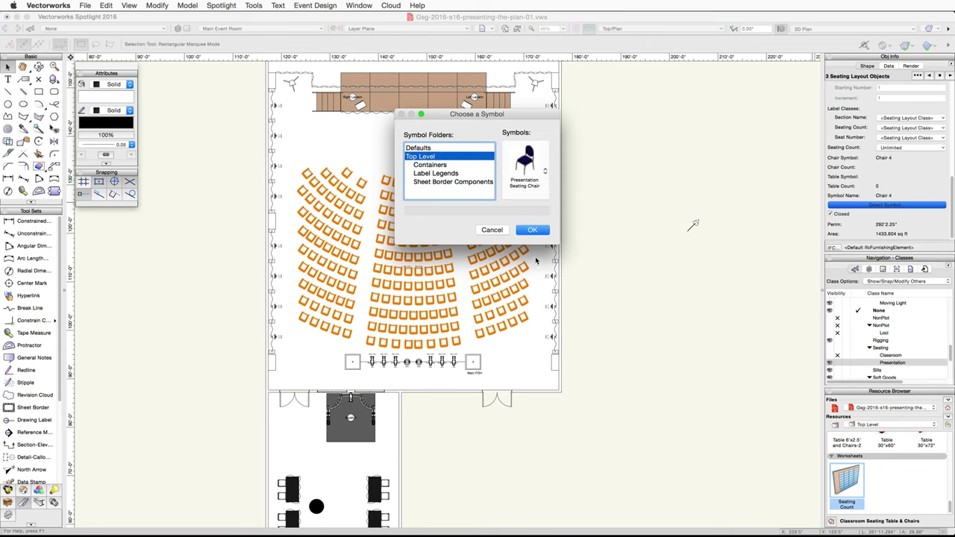
left_click(532, 230)
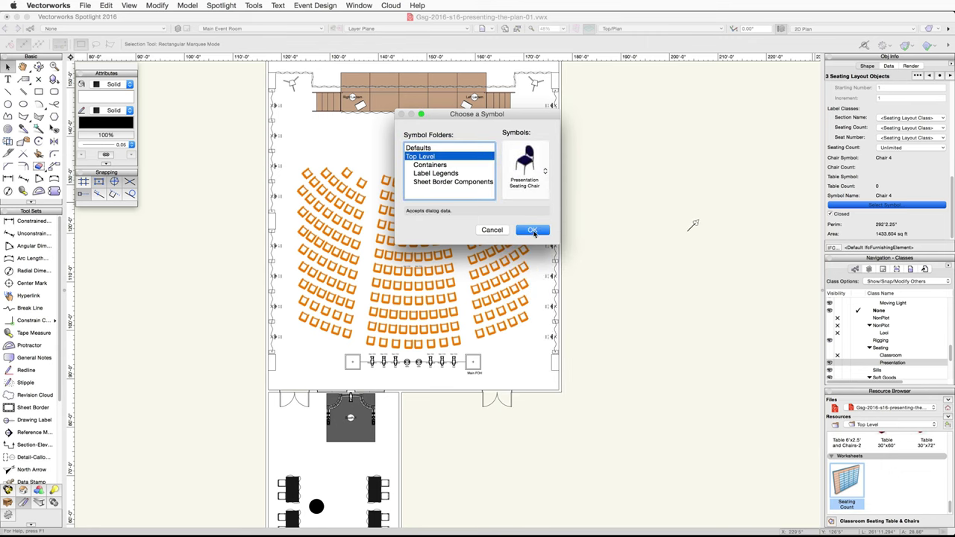
left_click(620, 224)
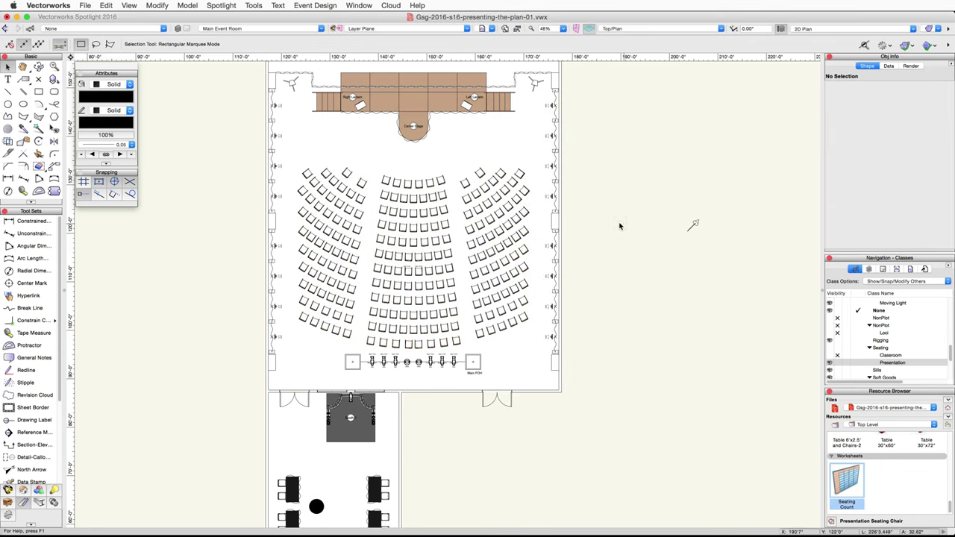
Set the section name of the presentation seating block on the plan's right side to "Presentation Seating - Left".
left_click(520, 211)
scroll(872, 192, "down", 3)
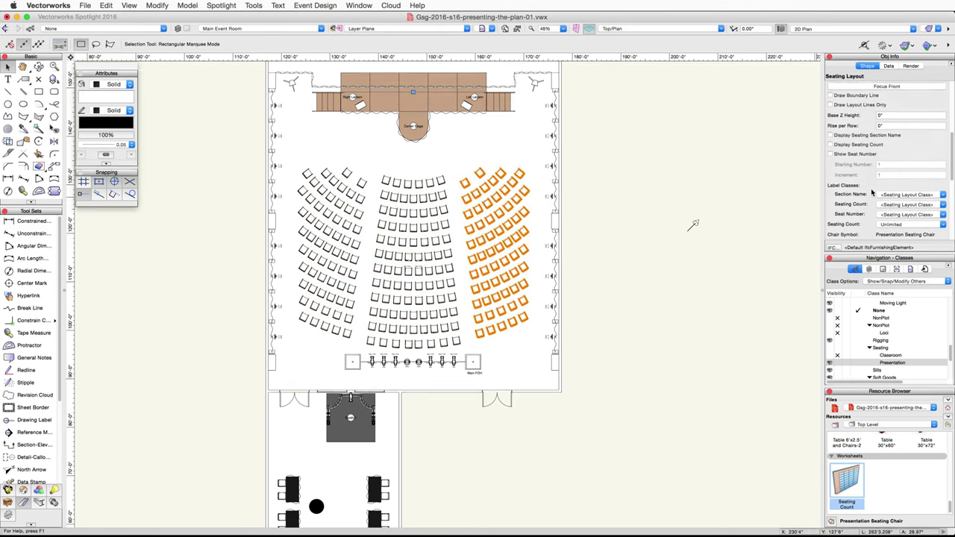
scroll(911, 156, "up", 1)
scroll(911, 183, "up", 3)
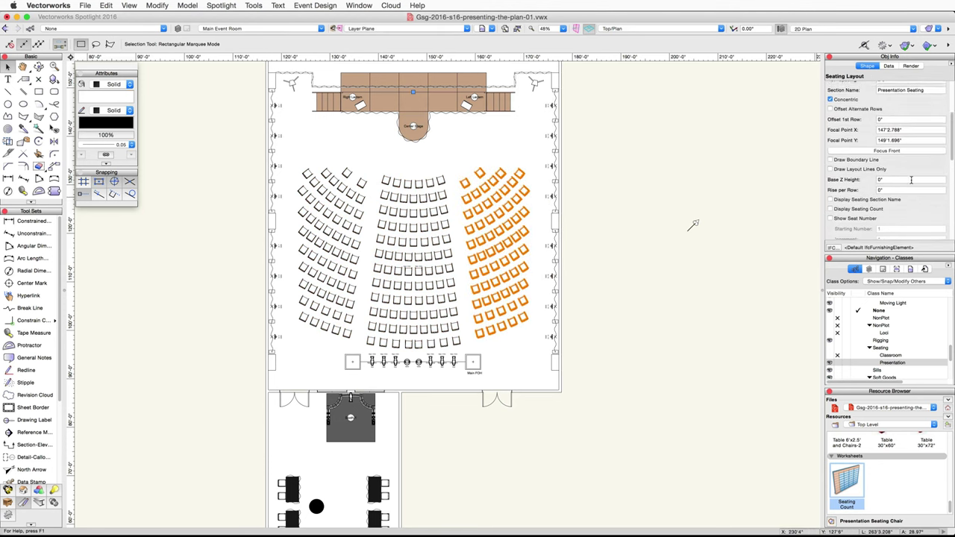
left_click(931, 102)
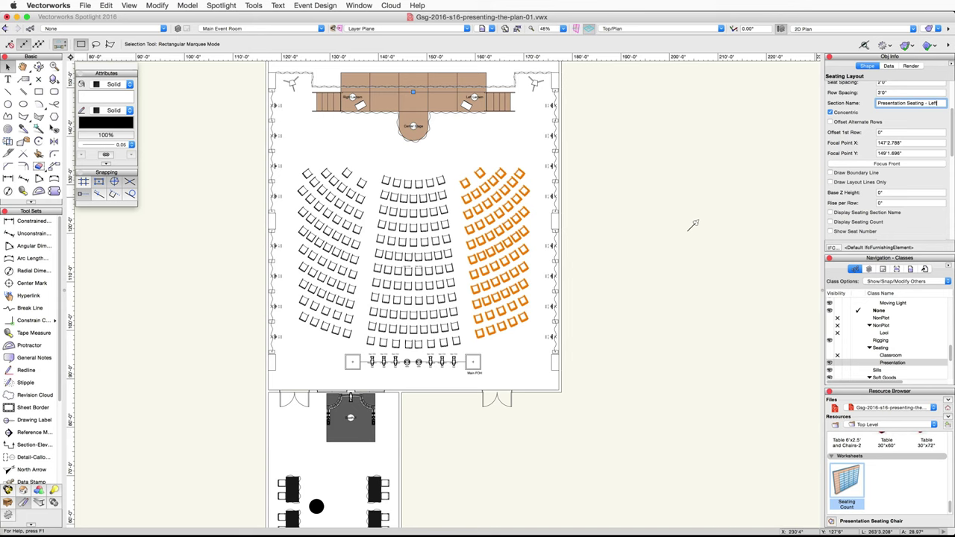
Name the middle seating block's section "Presentation Seating - Center" and the block on the plan's left side "Presentation Seating - Right".
left_click(432, 226)
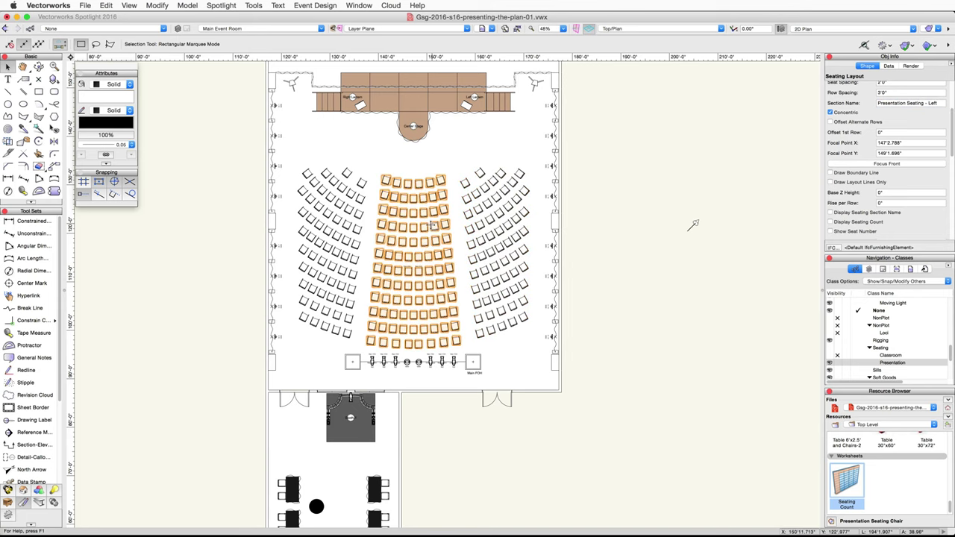
left_click(931, 102)
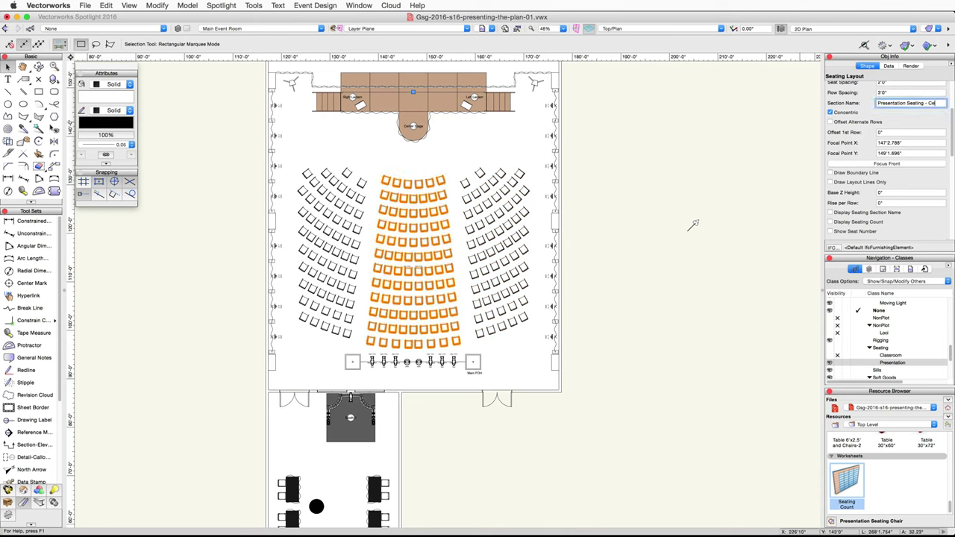
key("Return")
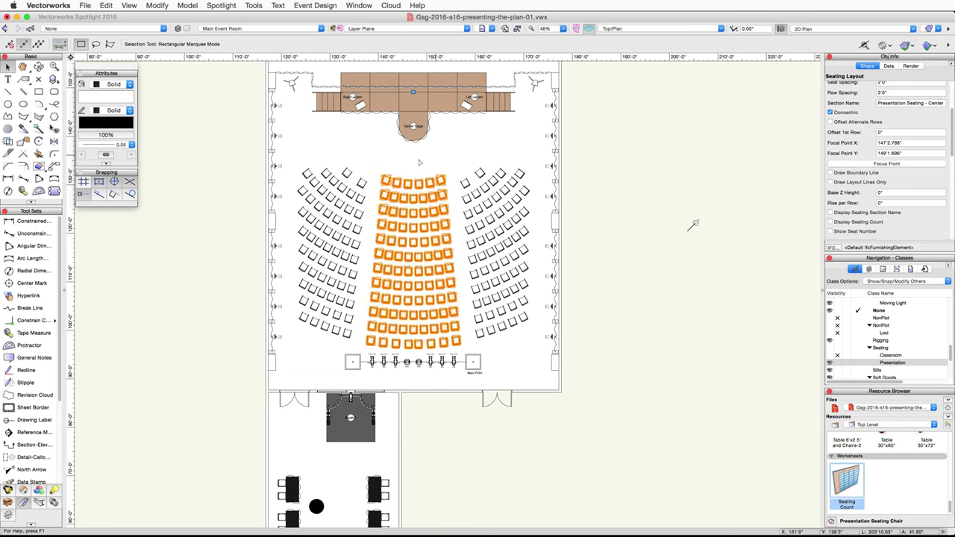
left_click(934, 106)
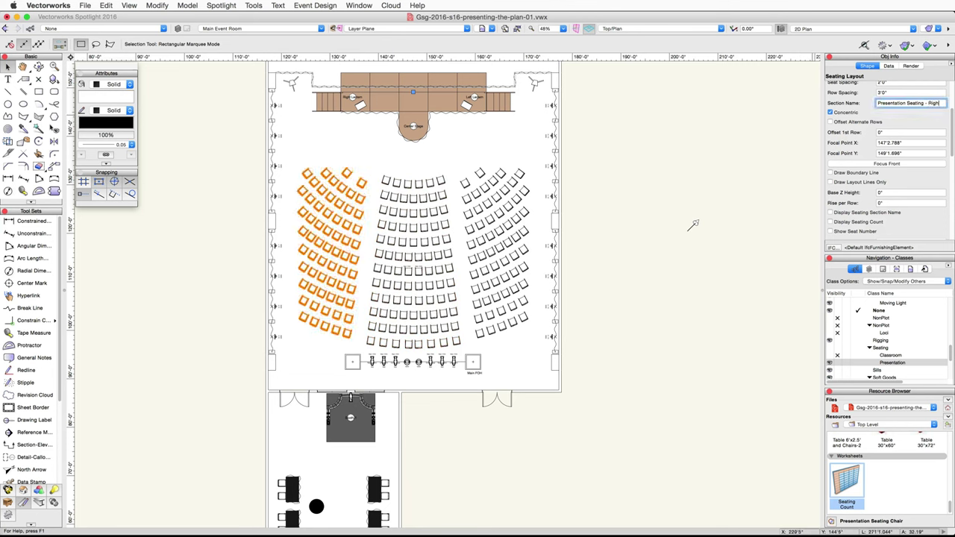
key("Return")
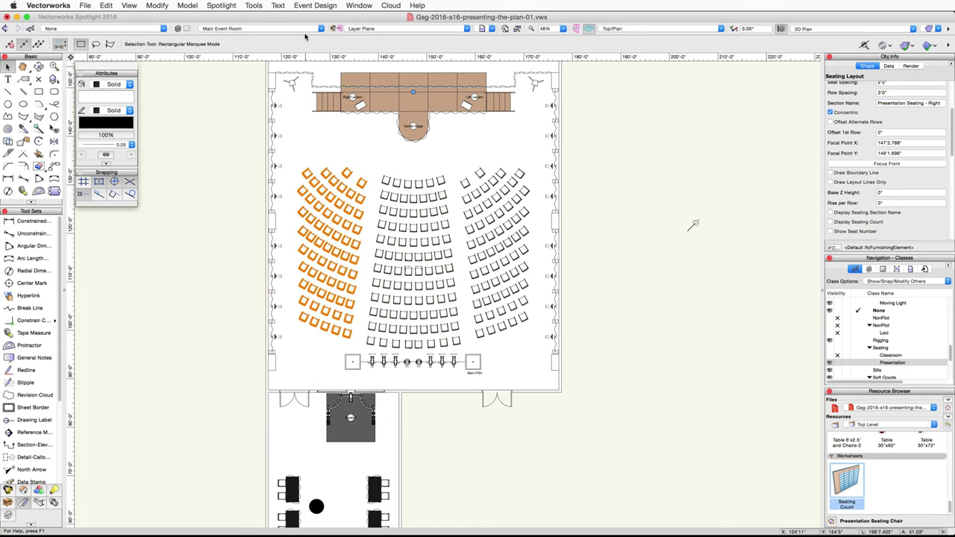
Return to the Seating Plan sheet layer, open the placed Seating Count worksheet and recalculate it.
left_click(310, 29)
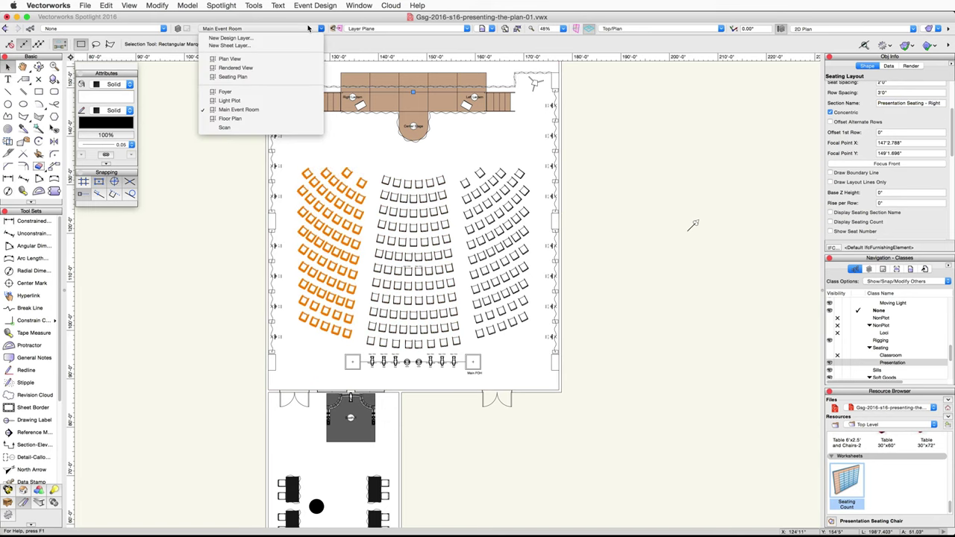
left_click(294, 77)
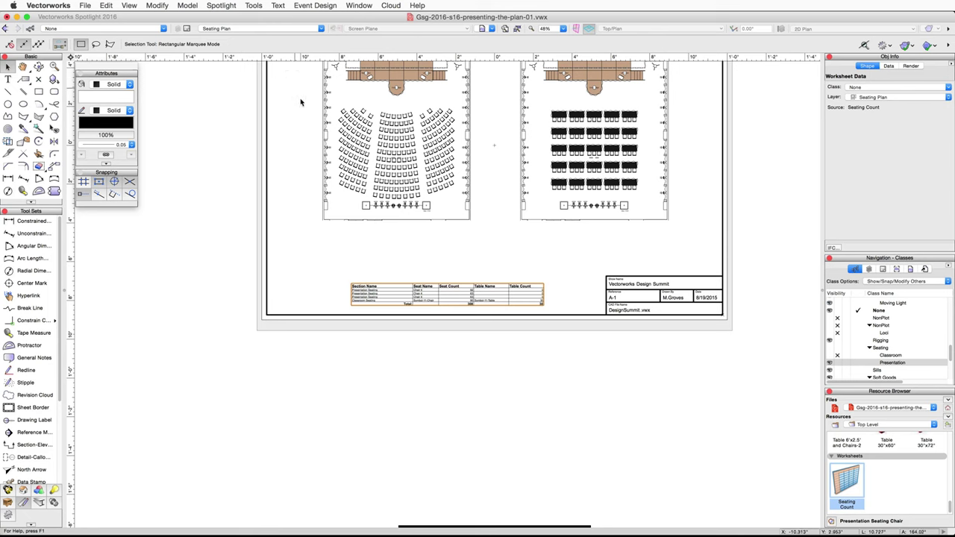
double_click(430, 298)
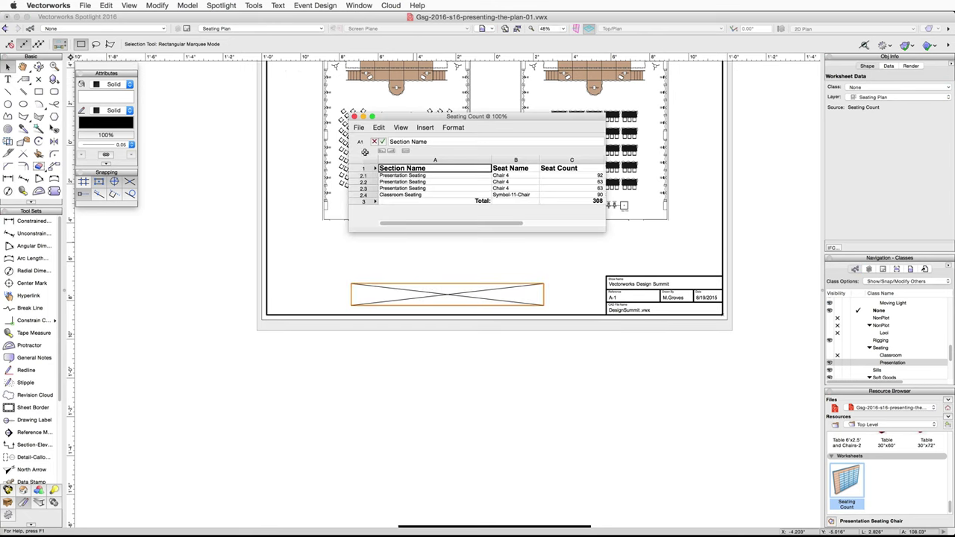
left_click(359, 127)
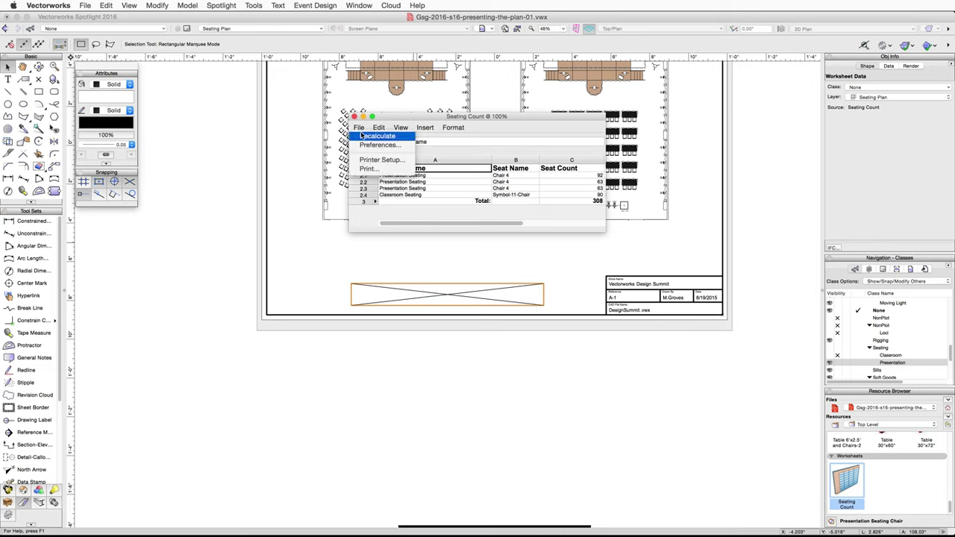
left_click(361, 136)
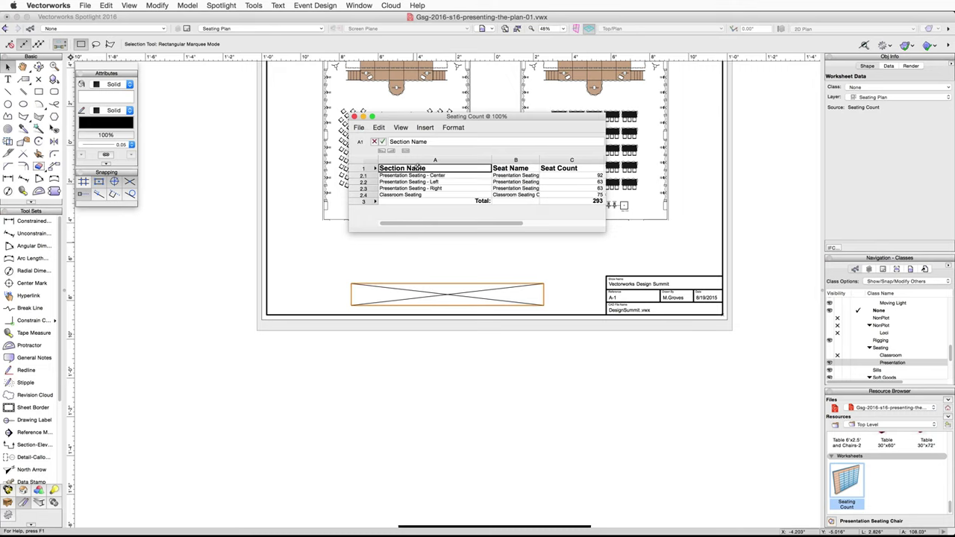
Widen the Seat Name column to fit the full chair names, enlarge the worksheet window to show all columns, and close the worksheet.
left_click_drag(538, 162, 561, 161)
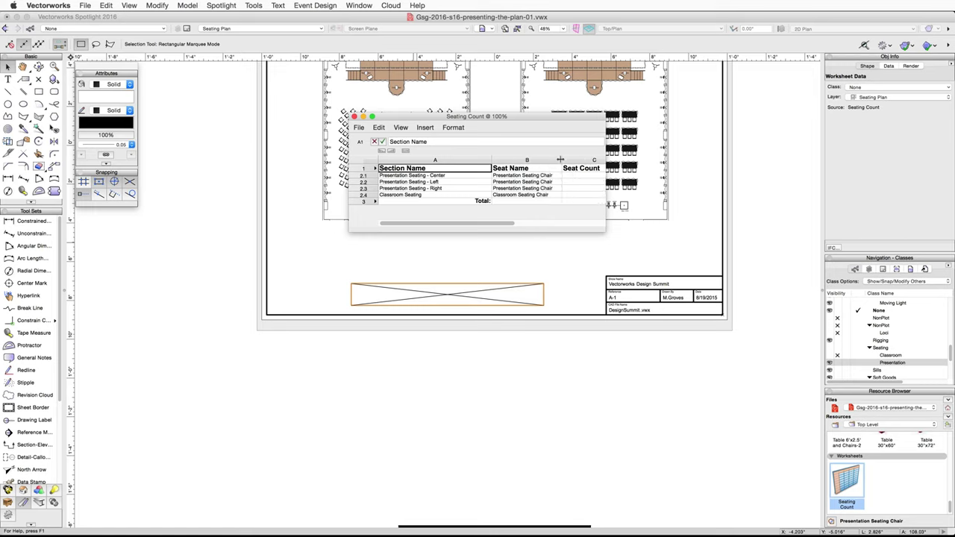
left_click_drag(605, 227, 791, 244)
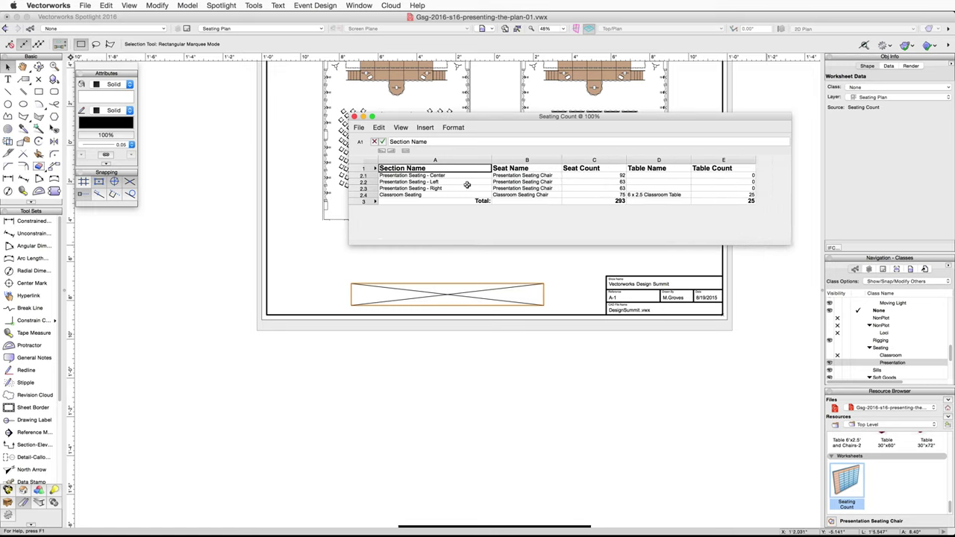
left_click(355, 118)
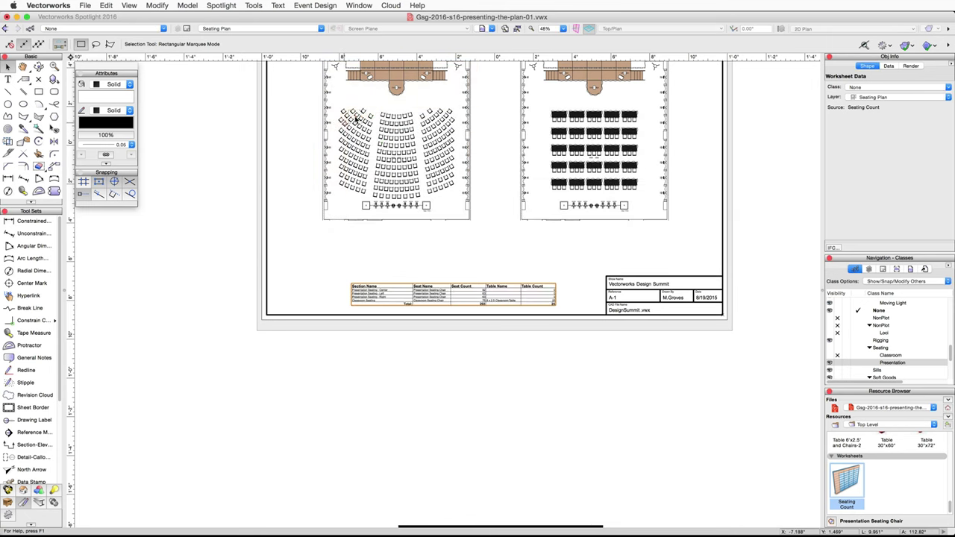